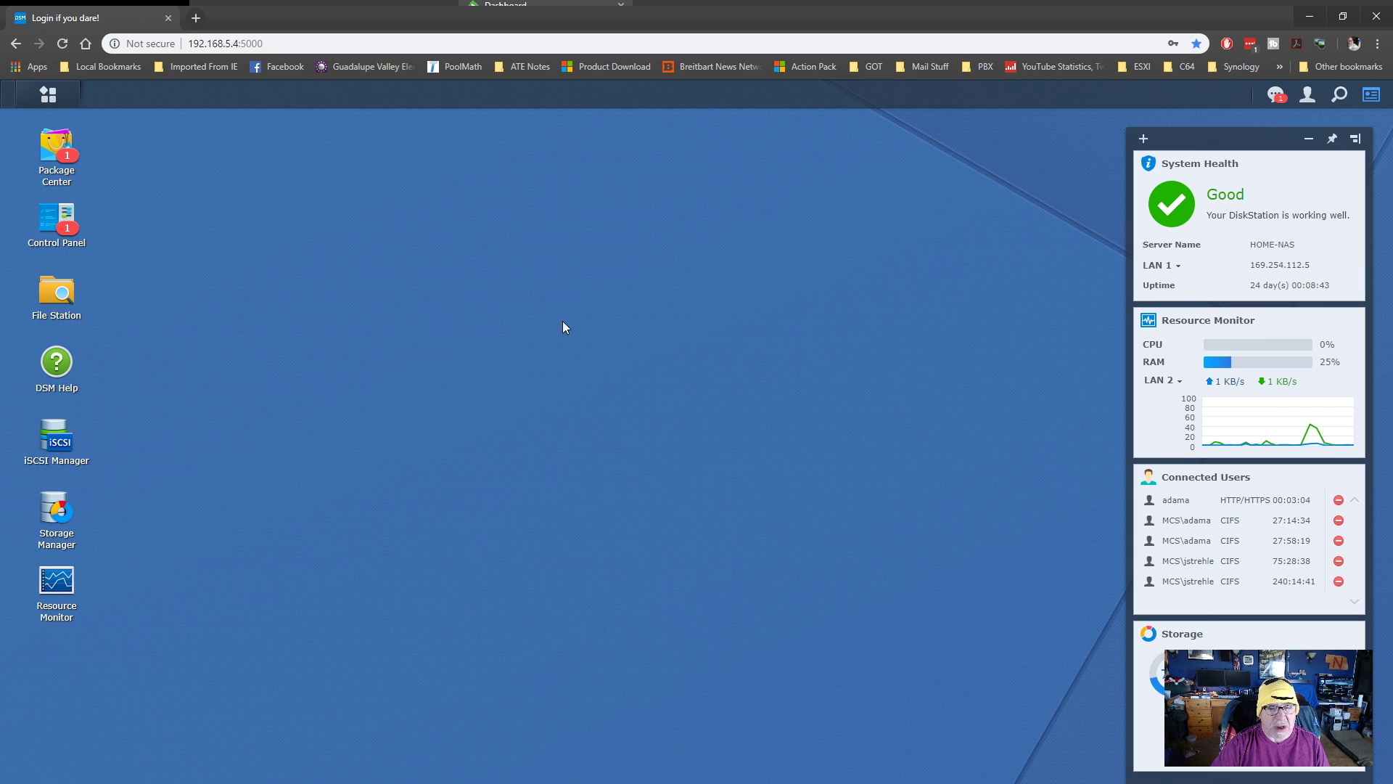
# Step: Open Package Center and show the installed Emby Server package's page in a maximized window
pyautogui.click(63, 151)
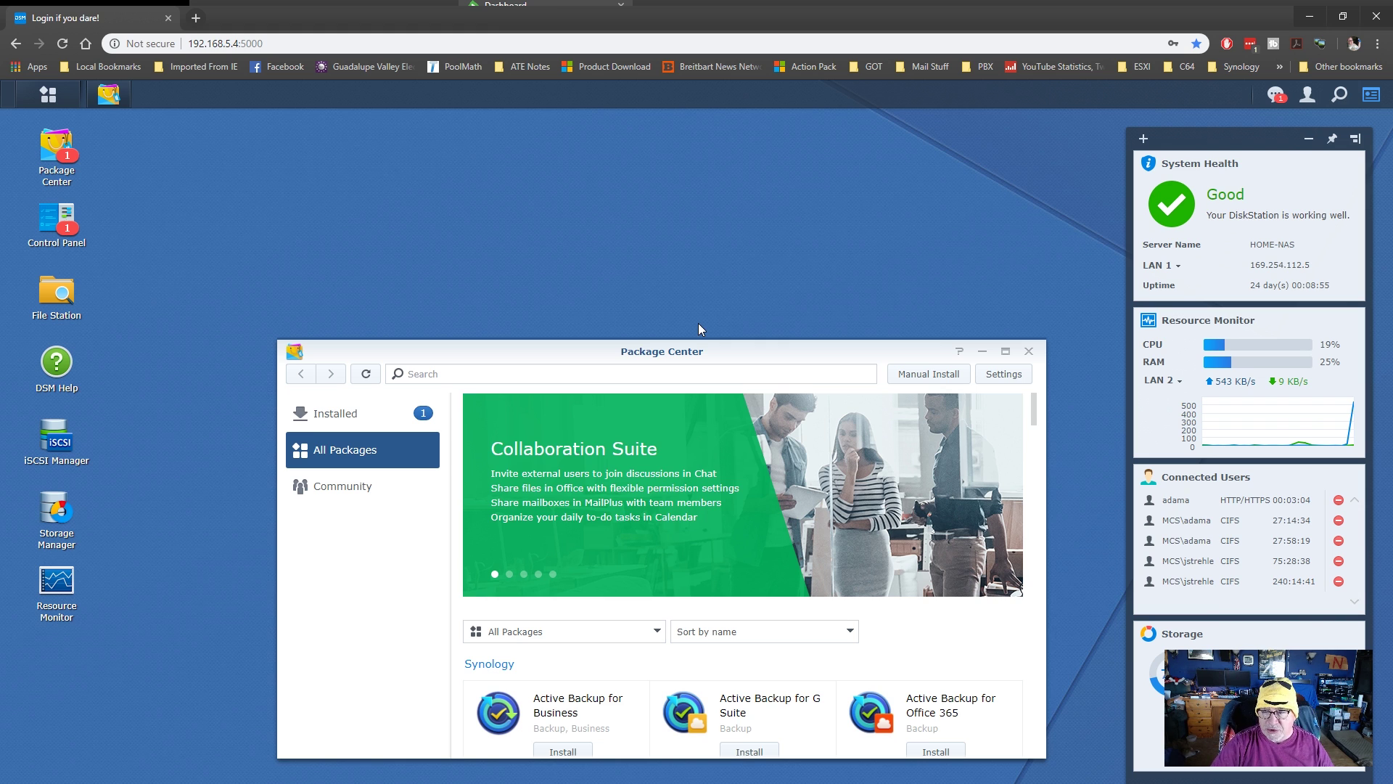
pyautogui.click(331, 412)
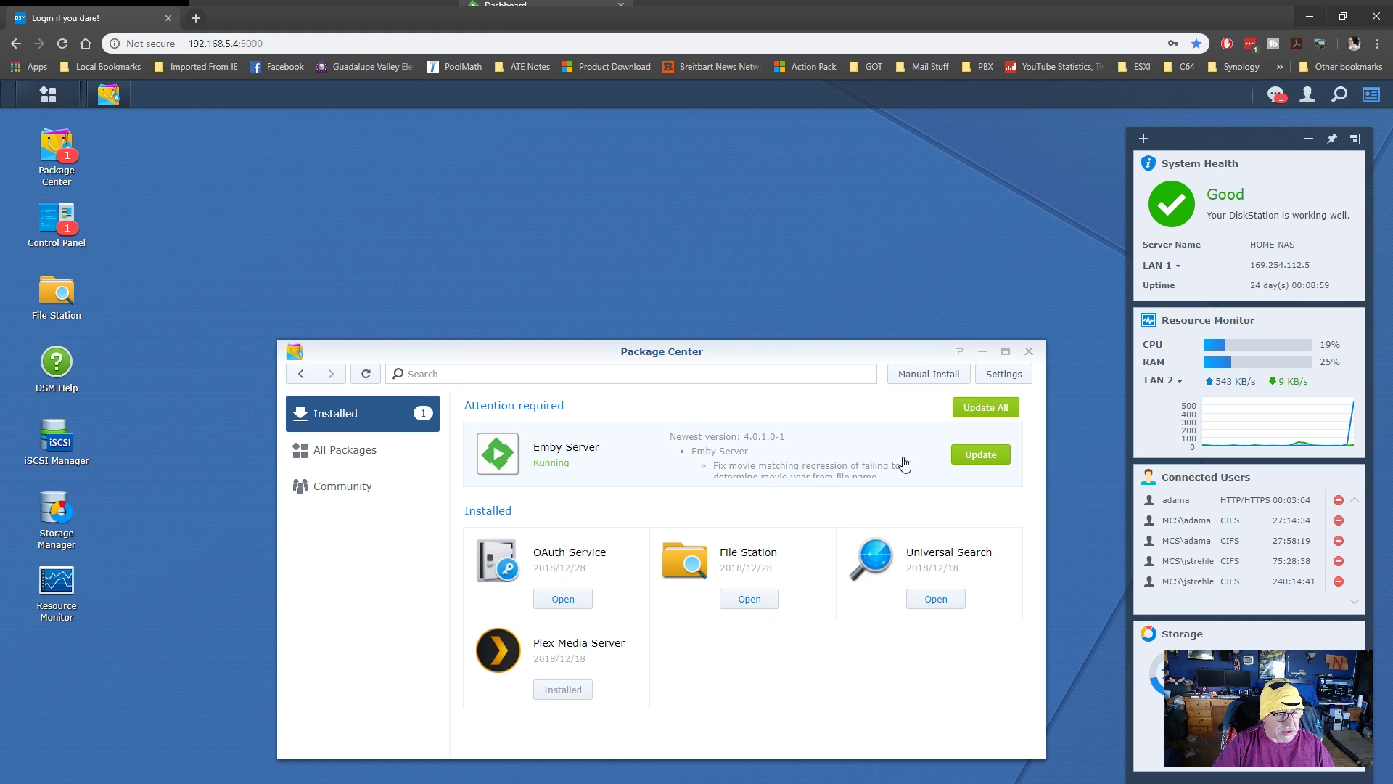
pyautogui.click(847, 445)
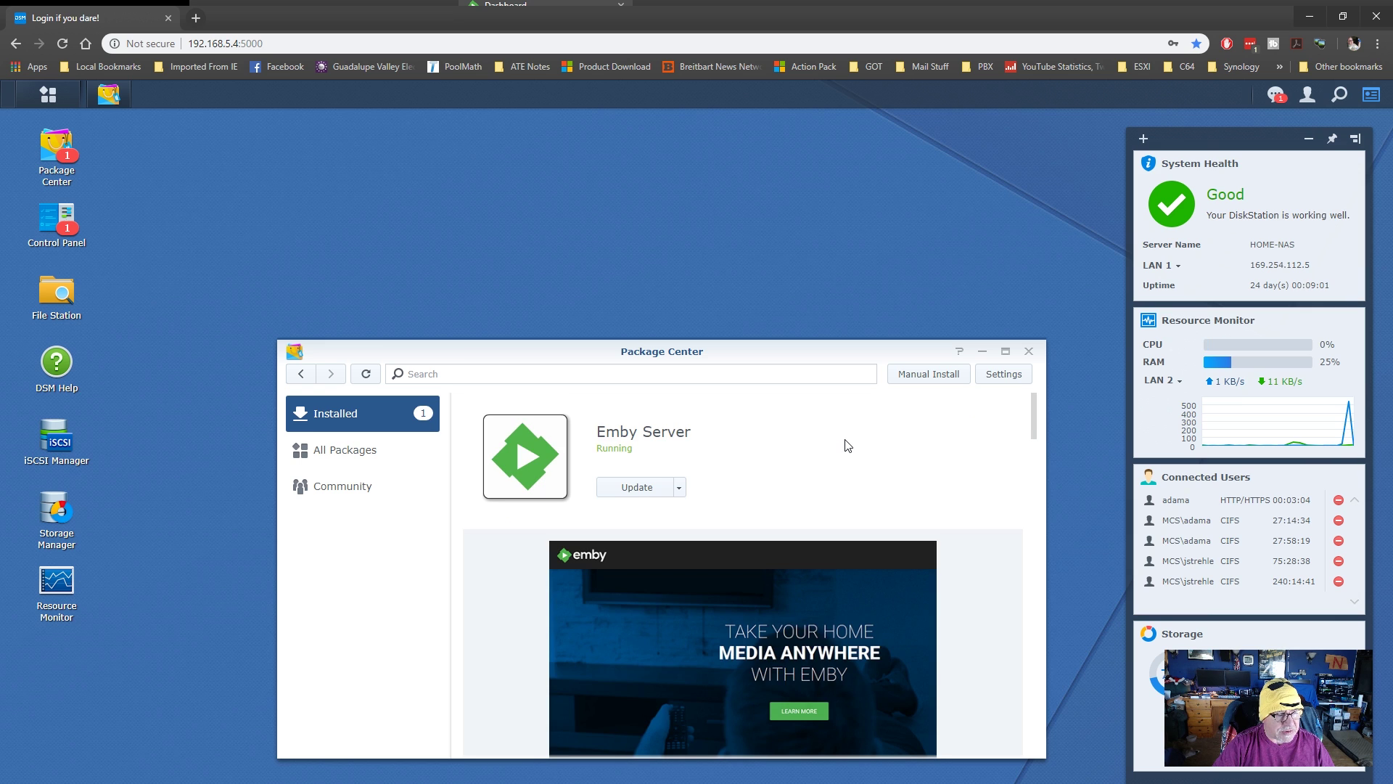
pyautogui.click(1006, 351)
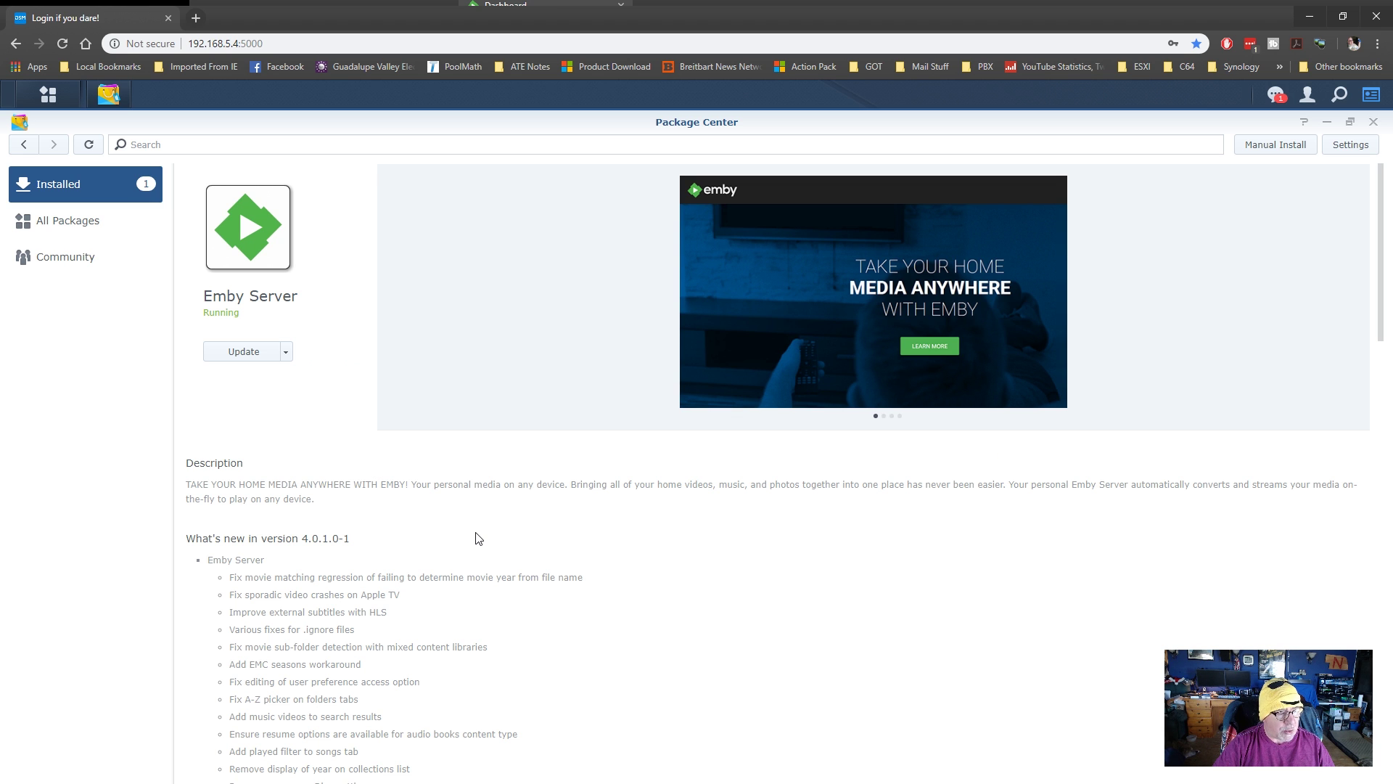
# Step: Read through the Emby Server release notes for version 4.0.1.0-1 down to the platform changes
pyautogui.scroll(-5, 478, 539)
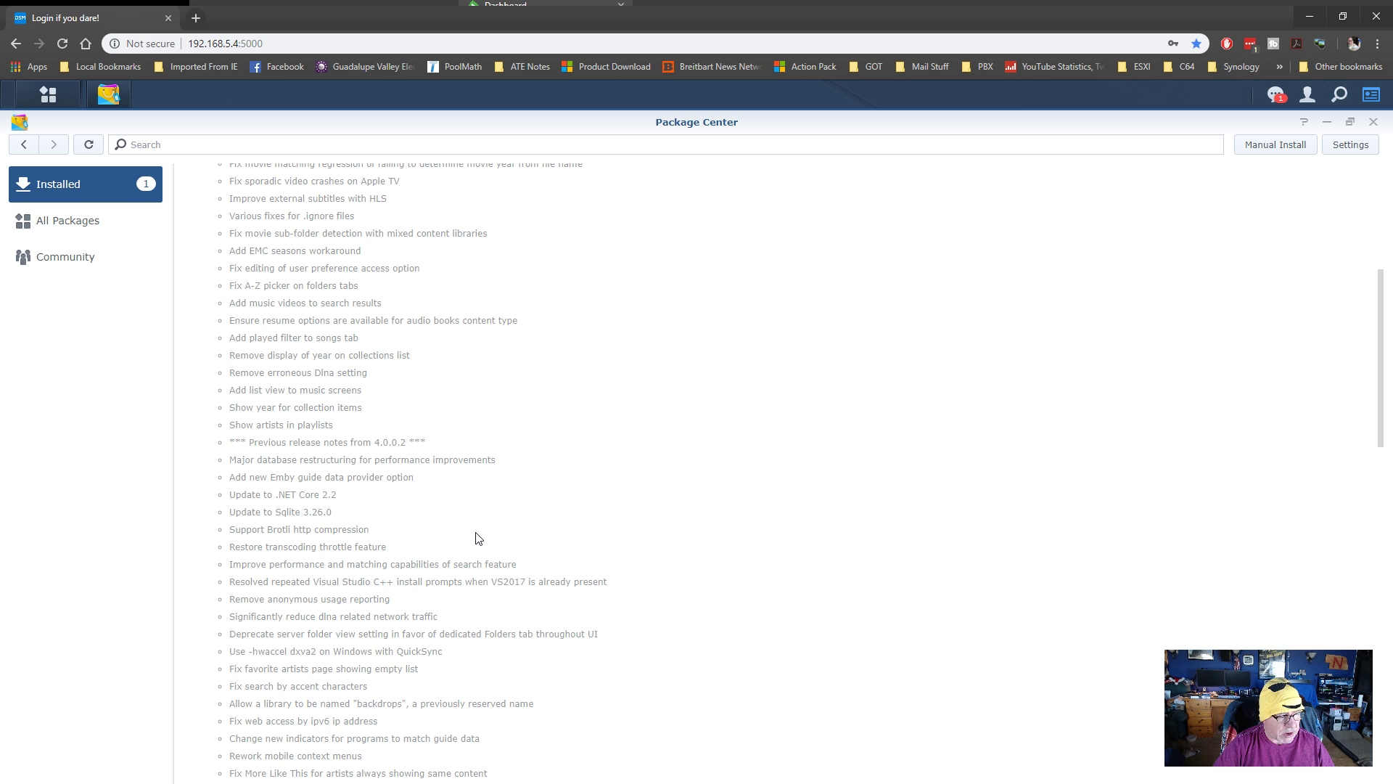
pyautogui.scroll(-10, 478, 539)
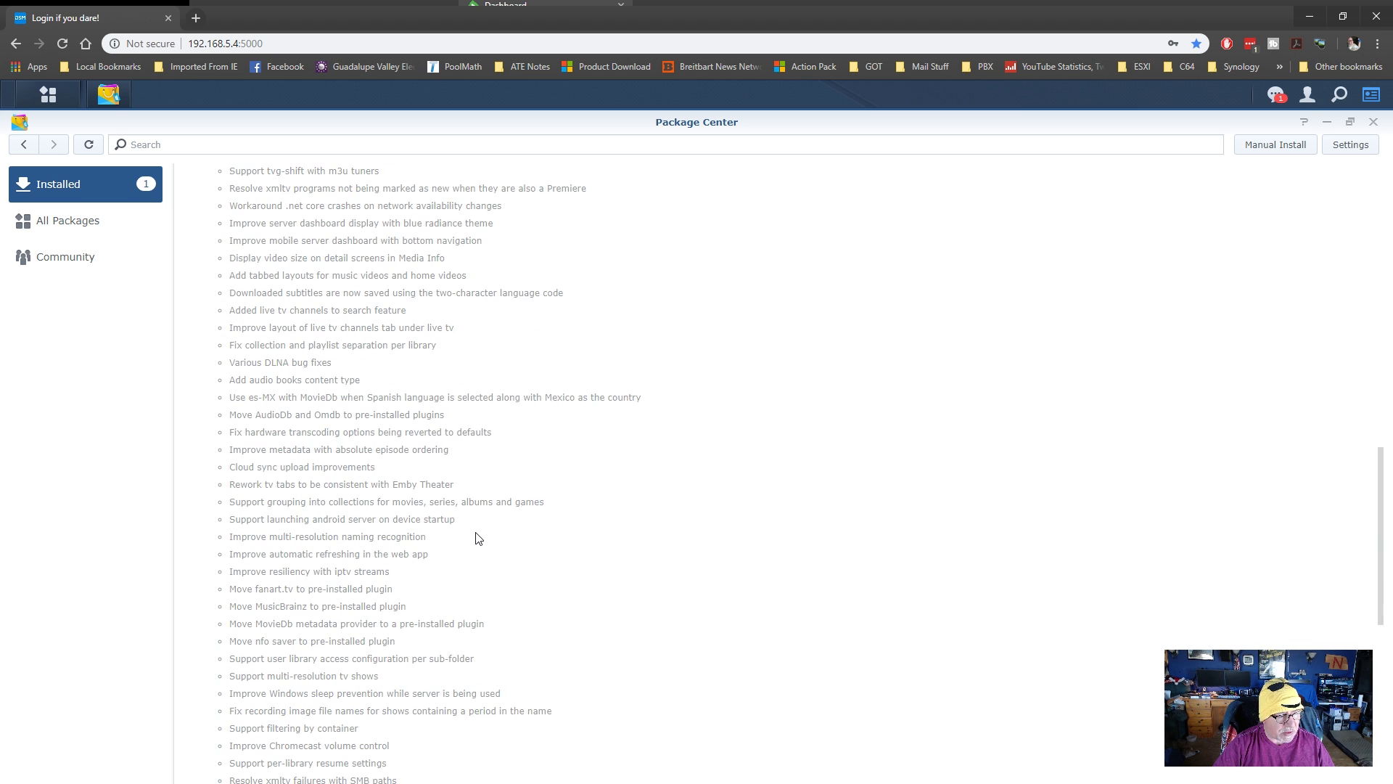
pyautogui.scroll(-7, 478, 539)
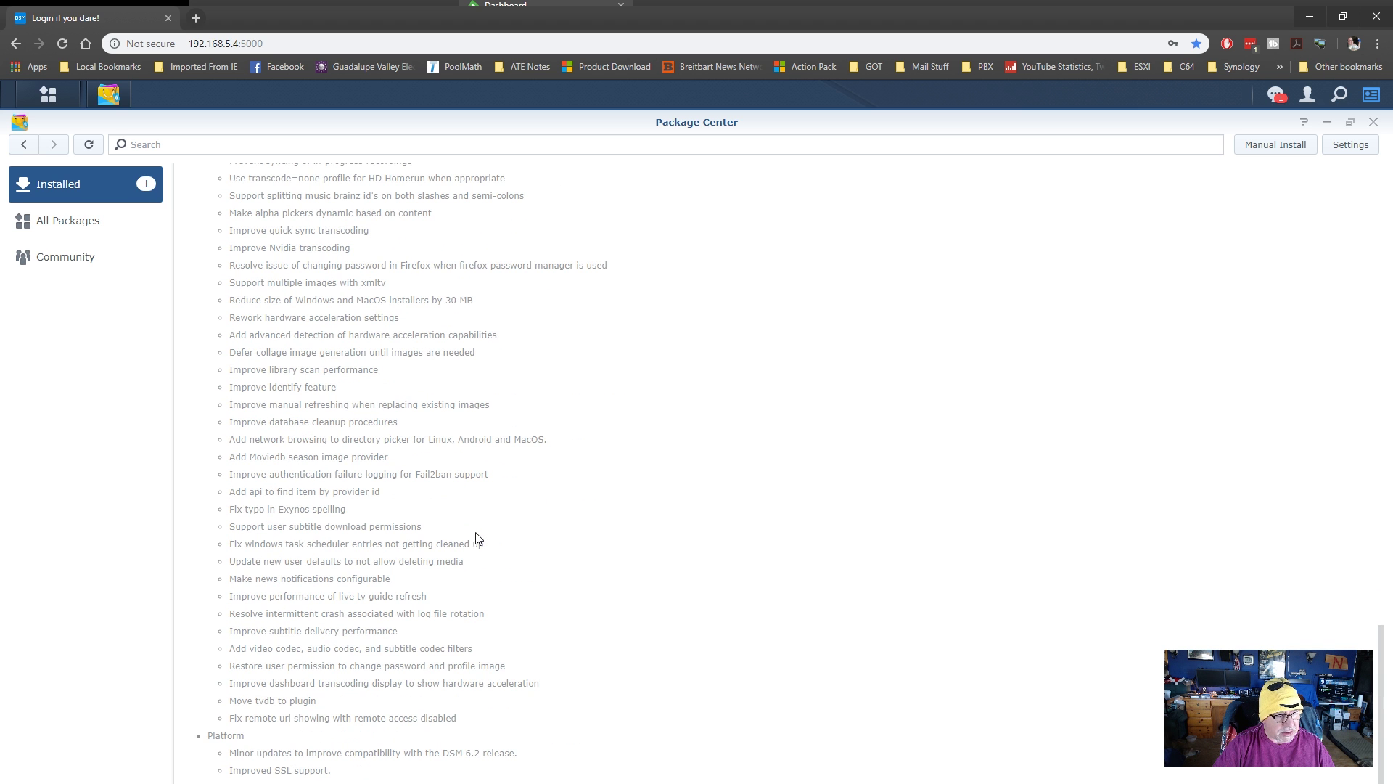
pyautogui.scroll(-3, 478, 538)
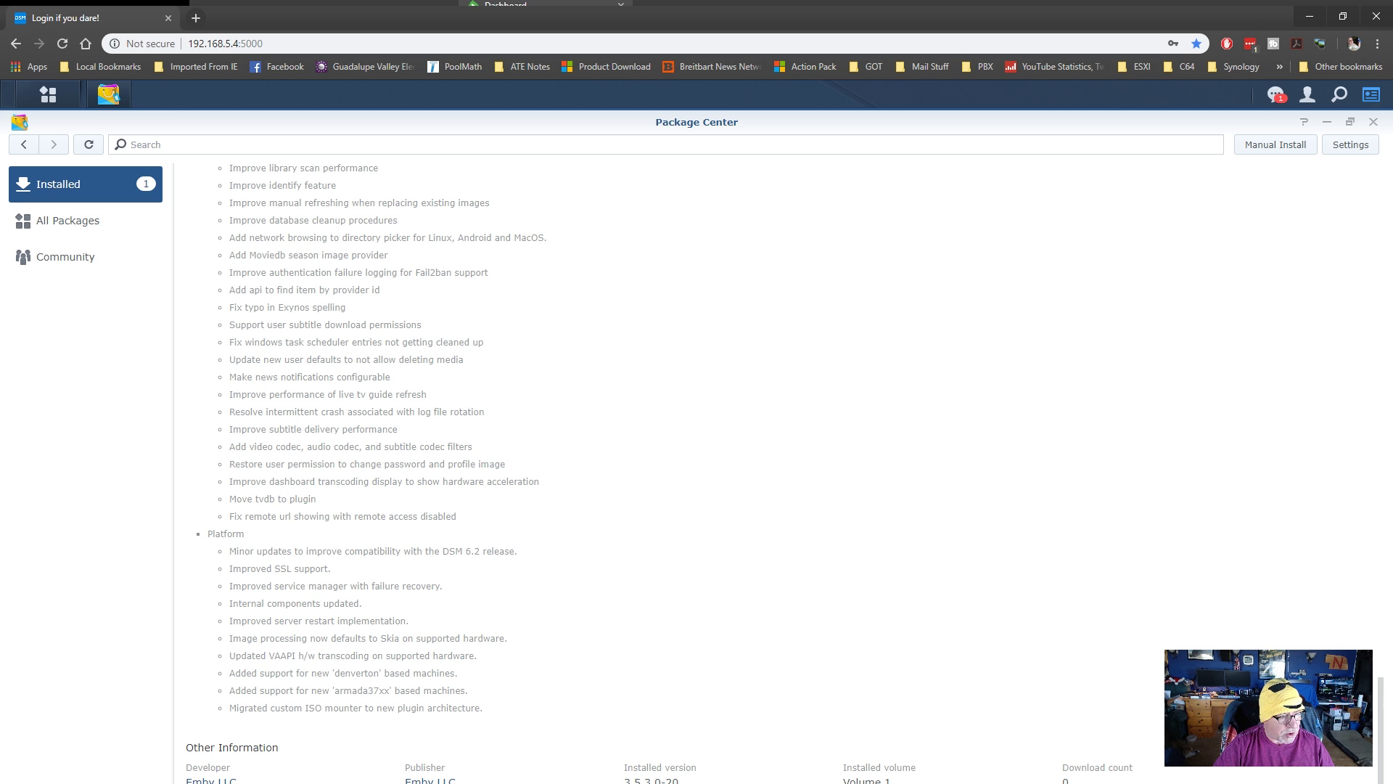
# Step: Restore the Package Center window to its smaller size and update the Emby Server package
pyautogui.scroll(20, 460, 709)
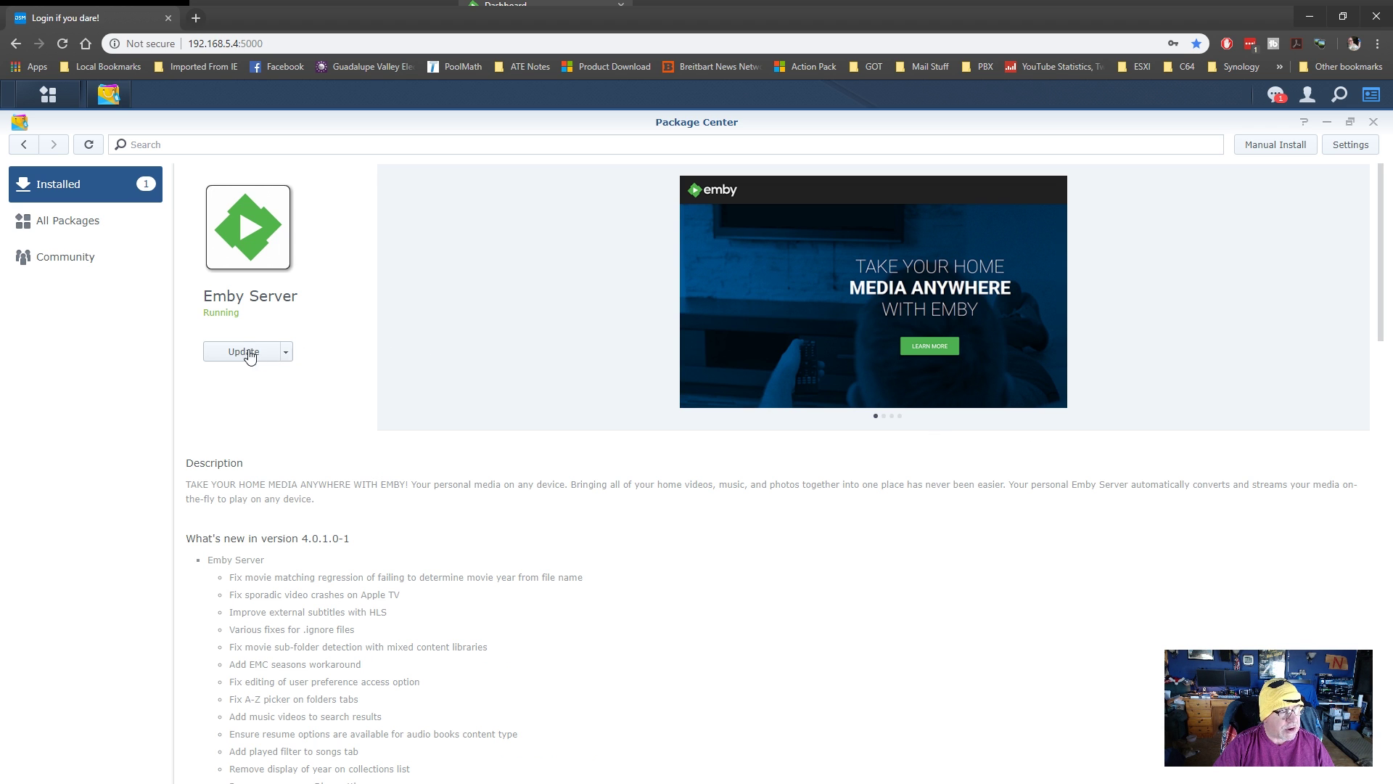
pyautogui.click(1349, 123)
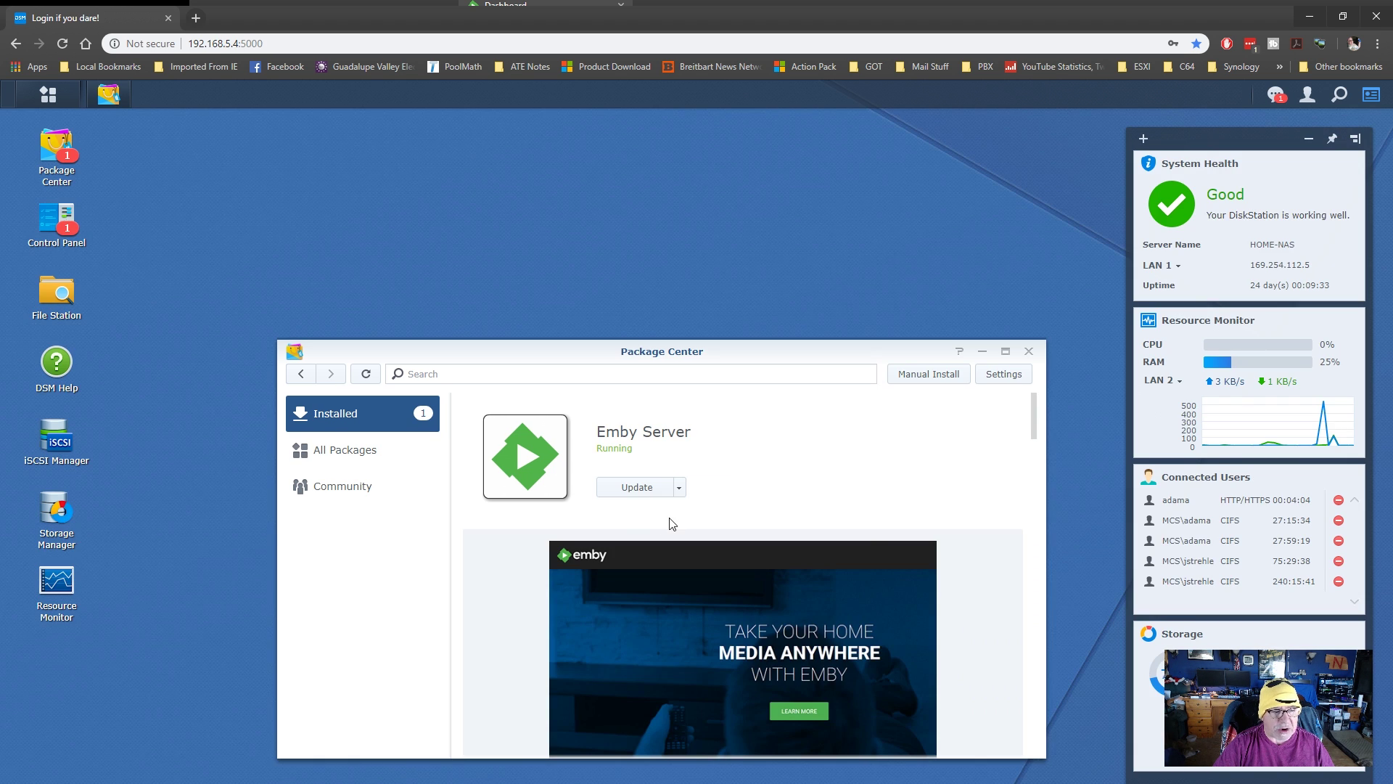
pyautogui.click(628, 493)
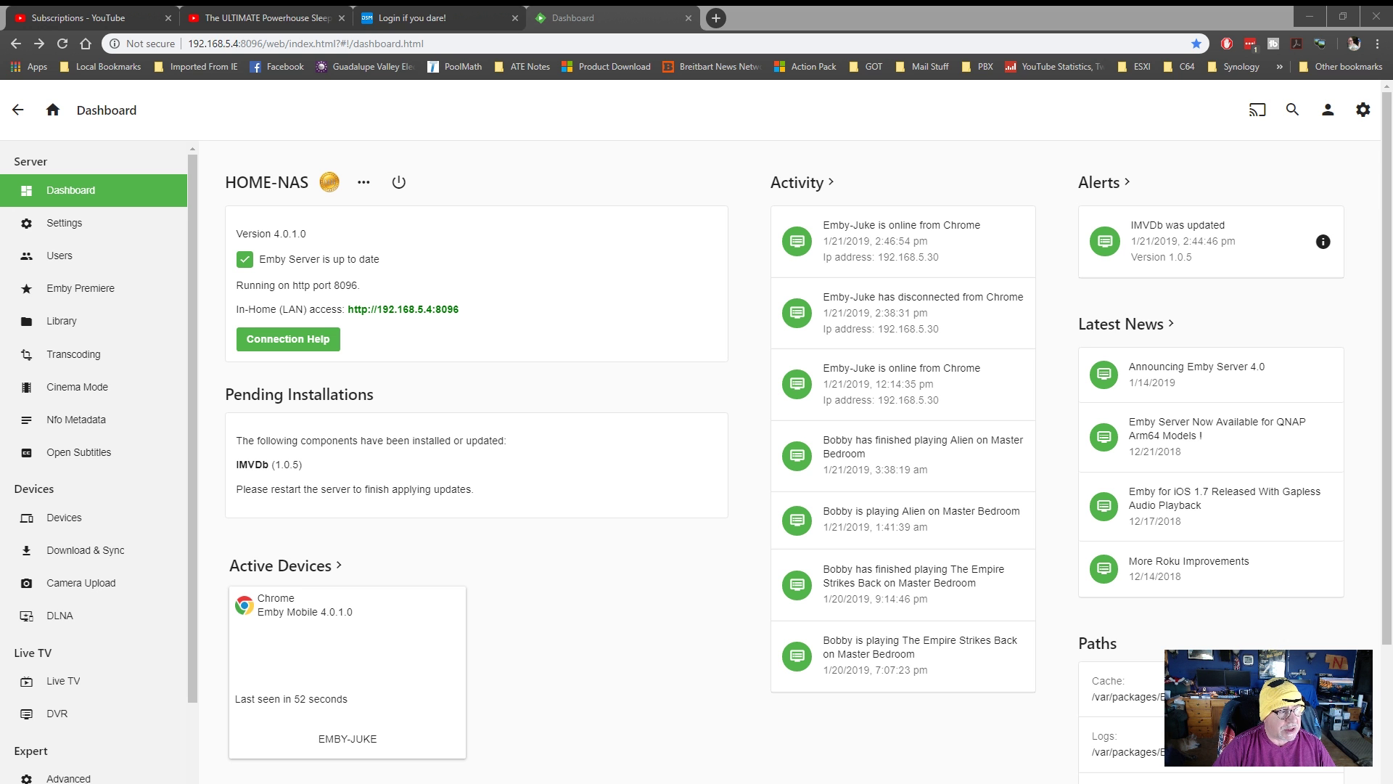
# Step: Restart Emby Server to apply the pending IMVDb 1.0.5 update, and look over the server dashboard
pyautogui.click(398, 182)
pyautogui.click(398, 174)
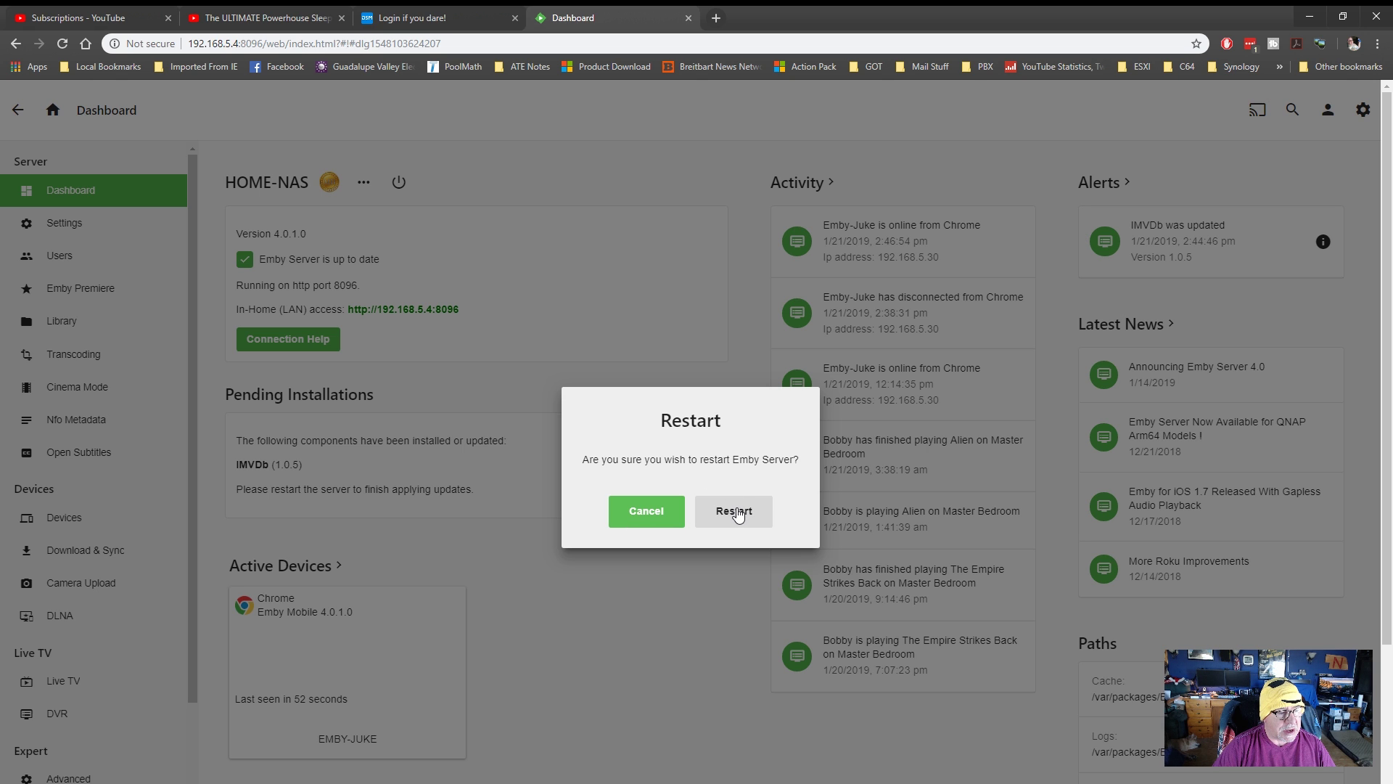
pyautogui.click(734, 512)
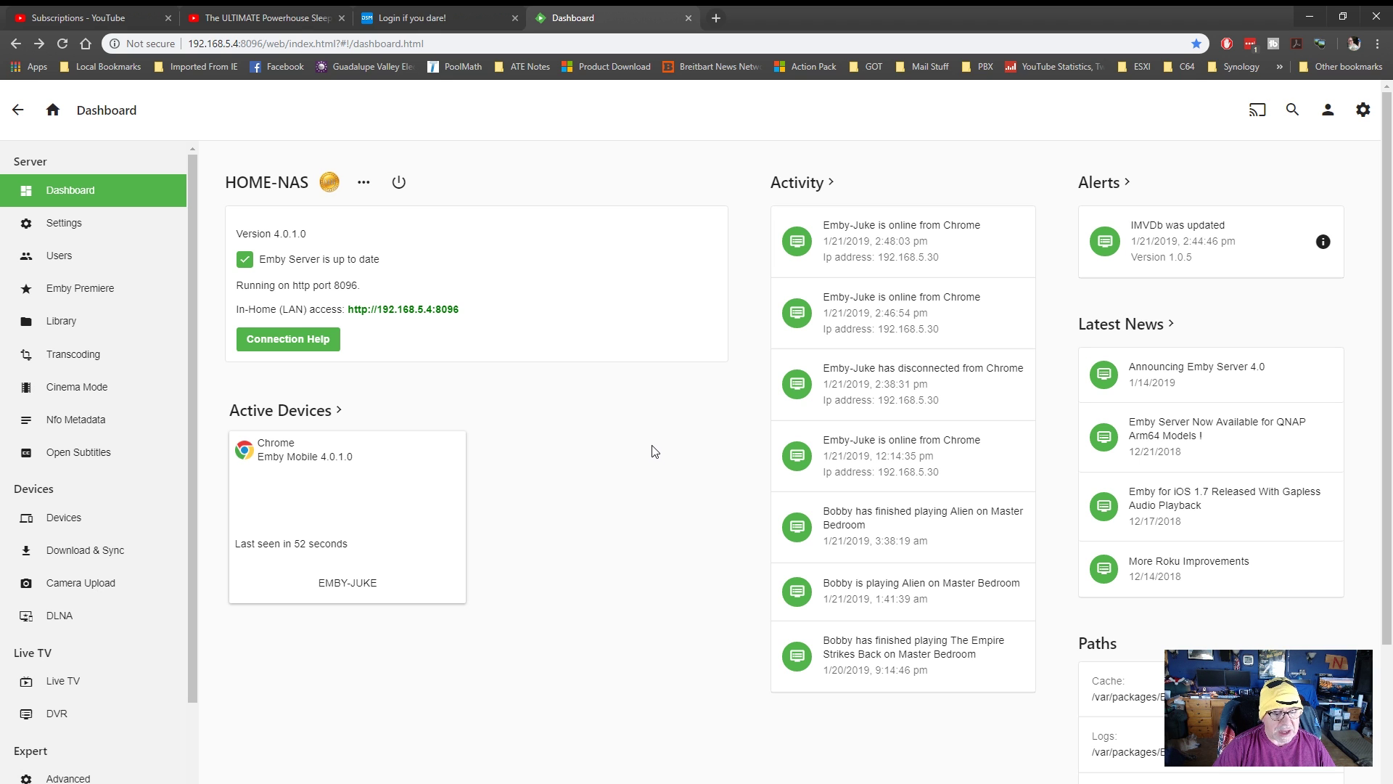
pyautogui.scroll(-4, 584, 570)
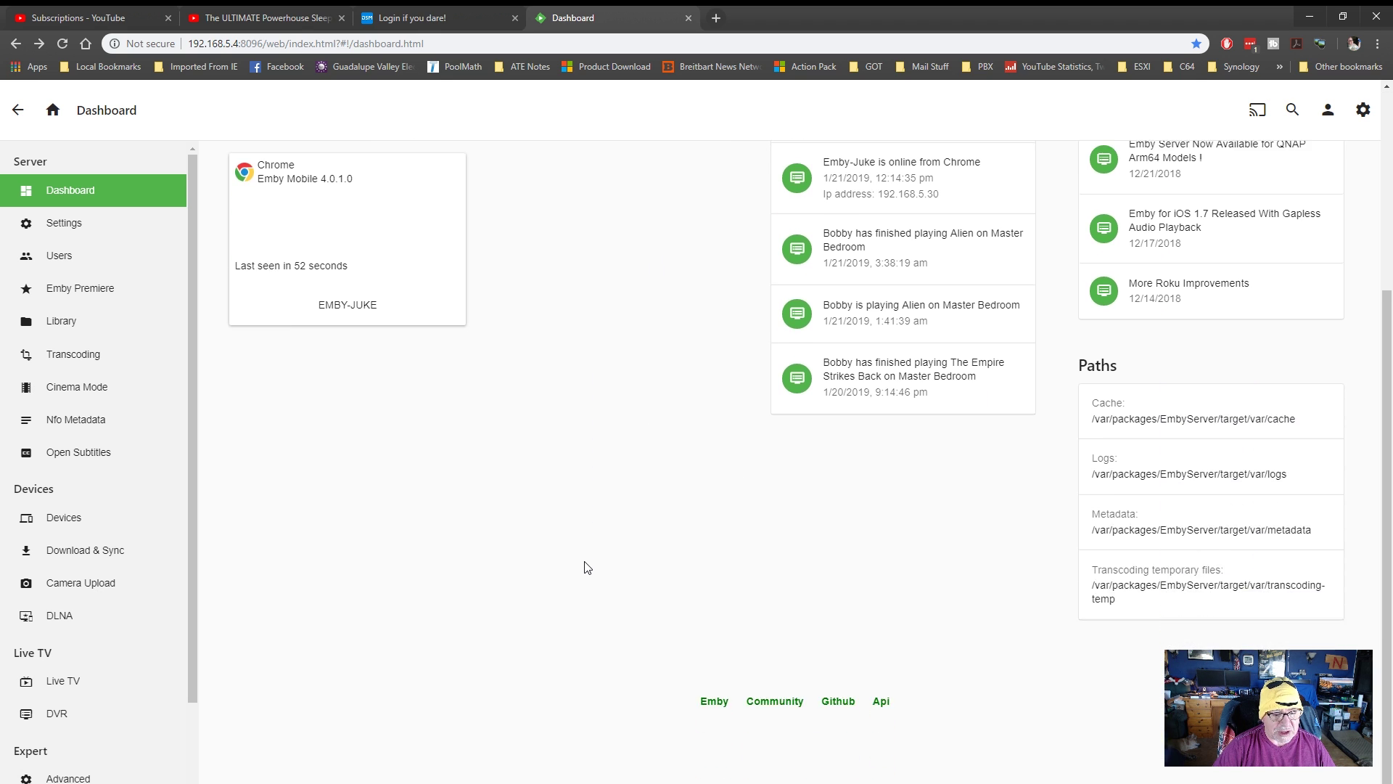
pyautogui.scroll(4, 587, 568)
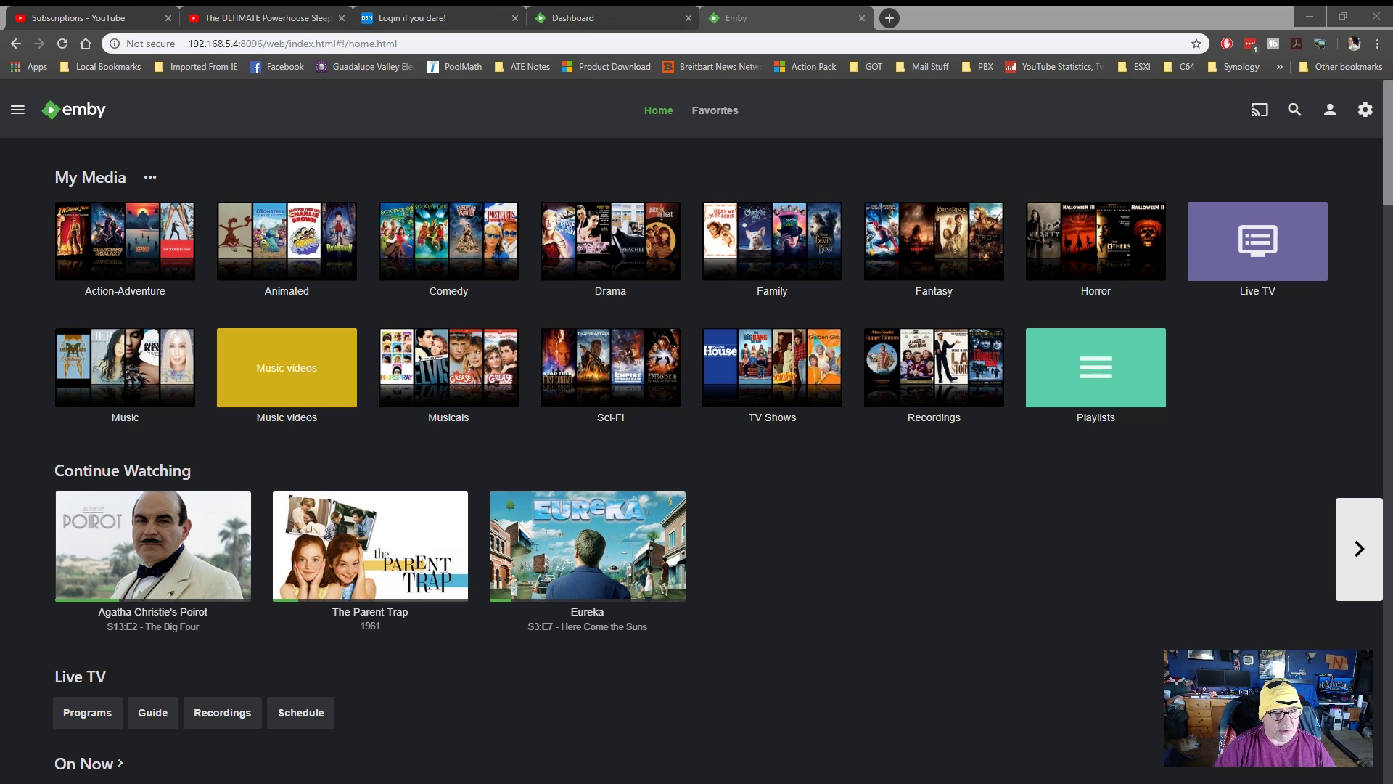
# Step: Play Happy Gilmore from the Recordings library with the sound muted
pyautogui.click(934, 367)
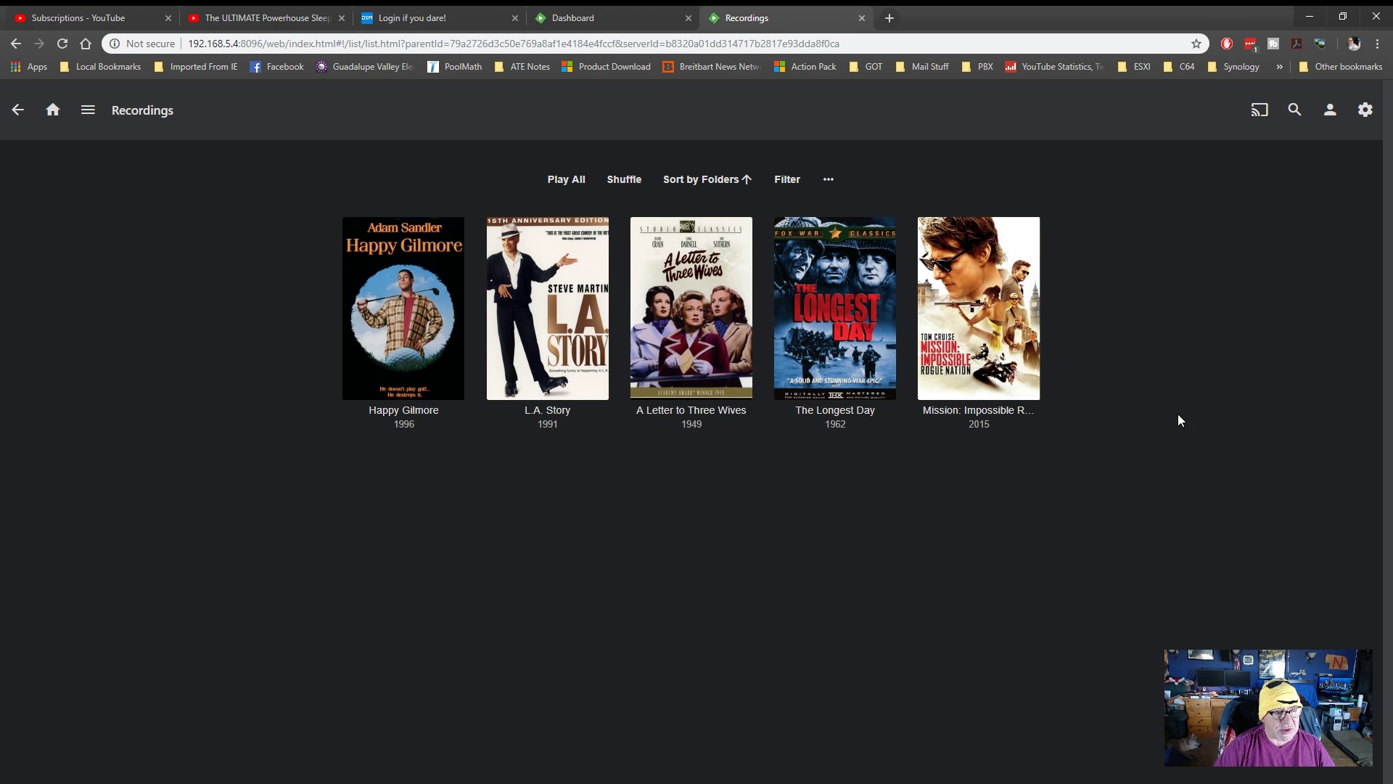
pyautogui.click(438, 304)
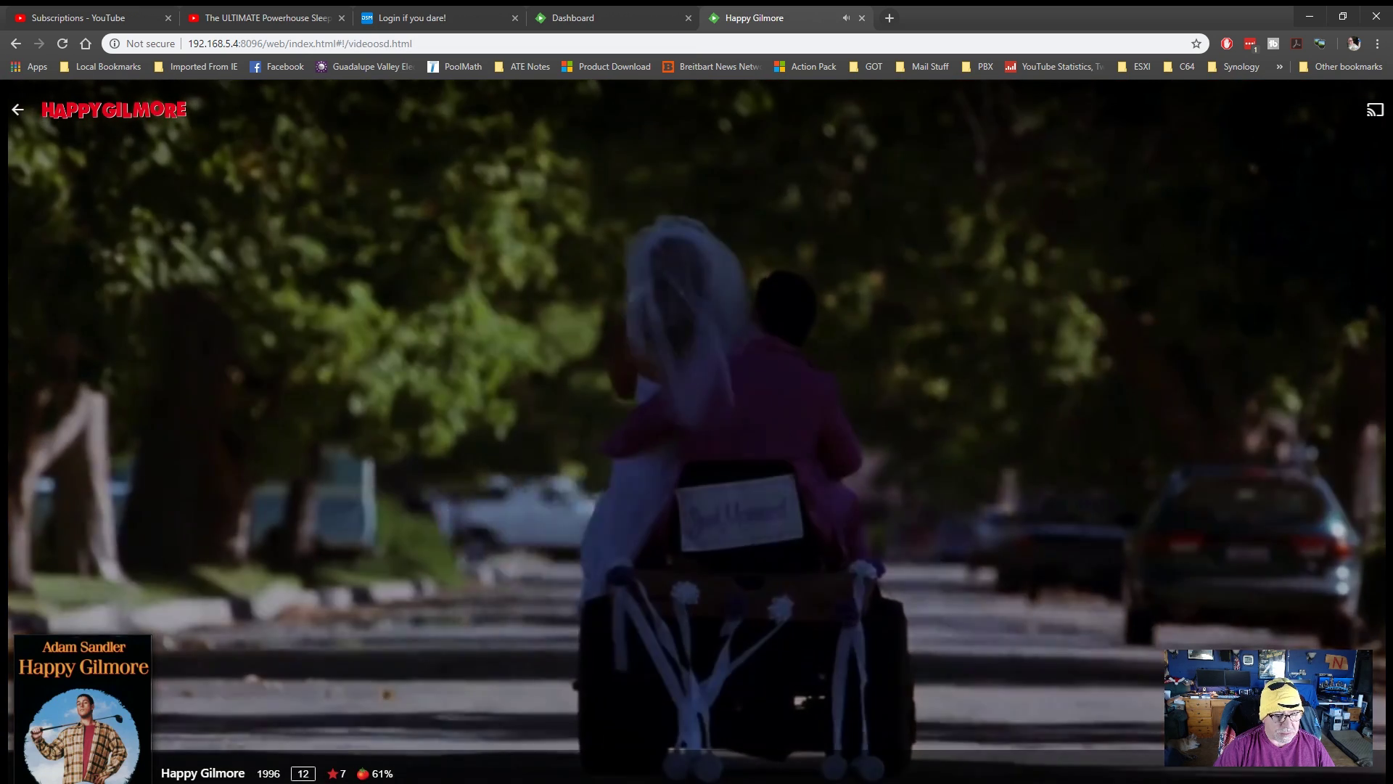
pyautogui.click(1310, 783)
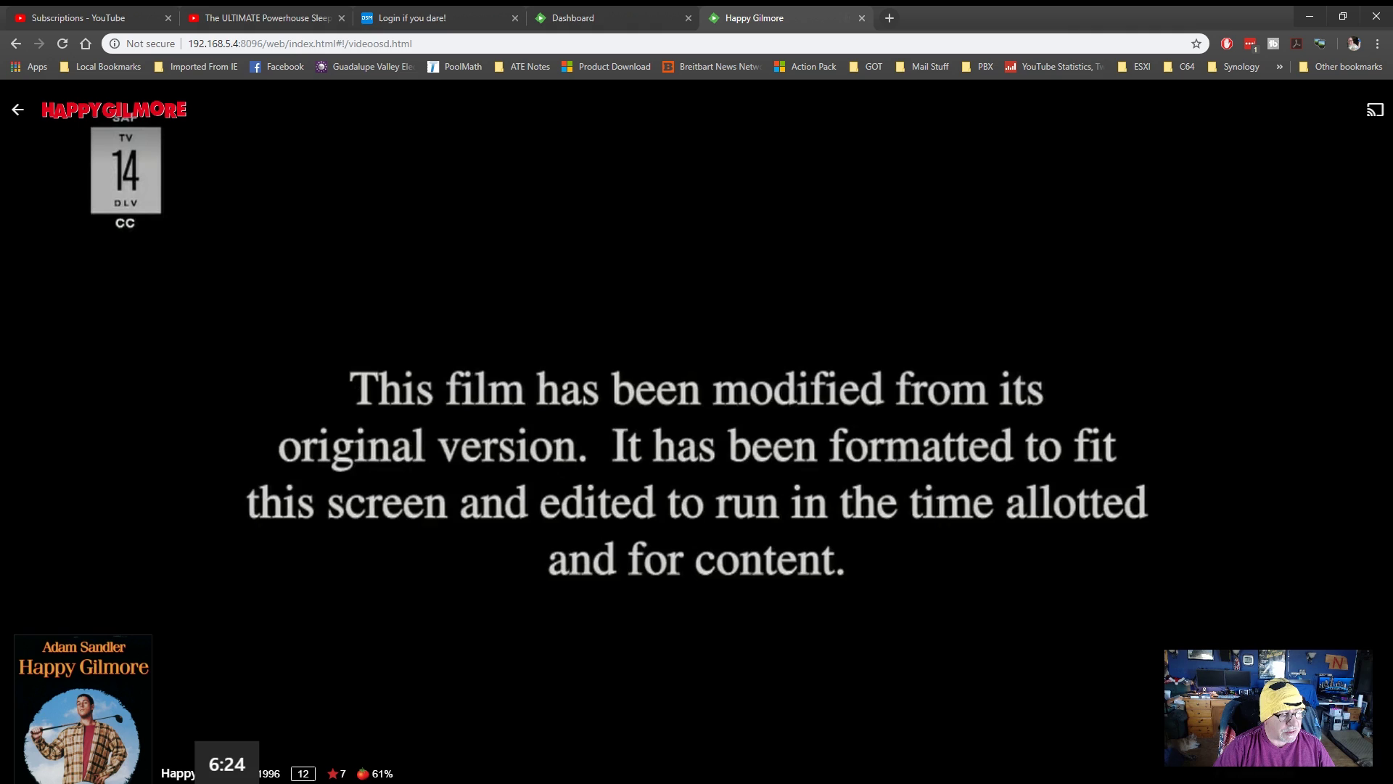
# Step: Skip ahead through Happy Gilmore to about 6:24 and on to about 44:30, and return to the Recordings list
pyautogui.click(227, 783)
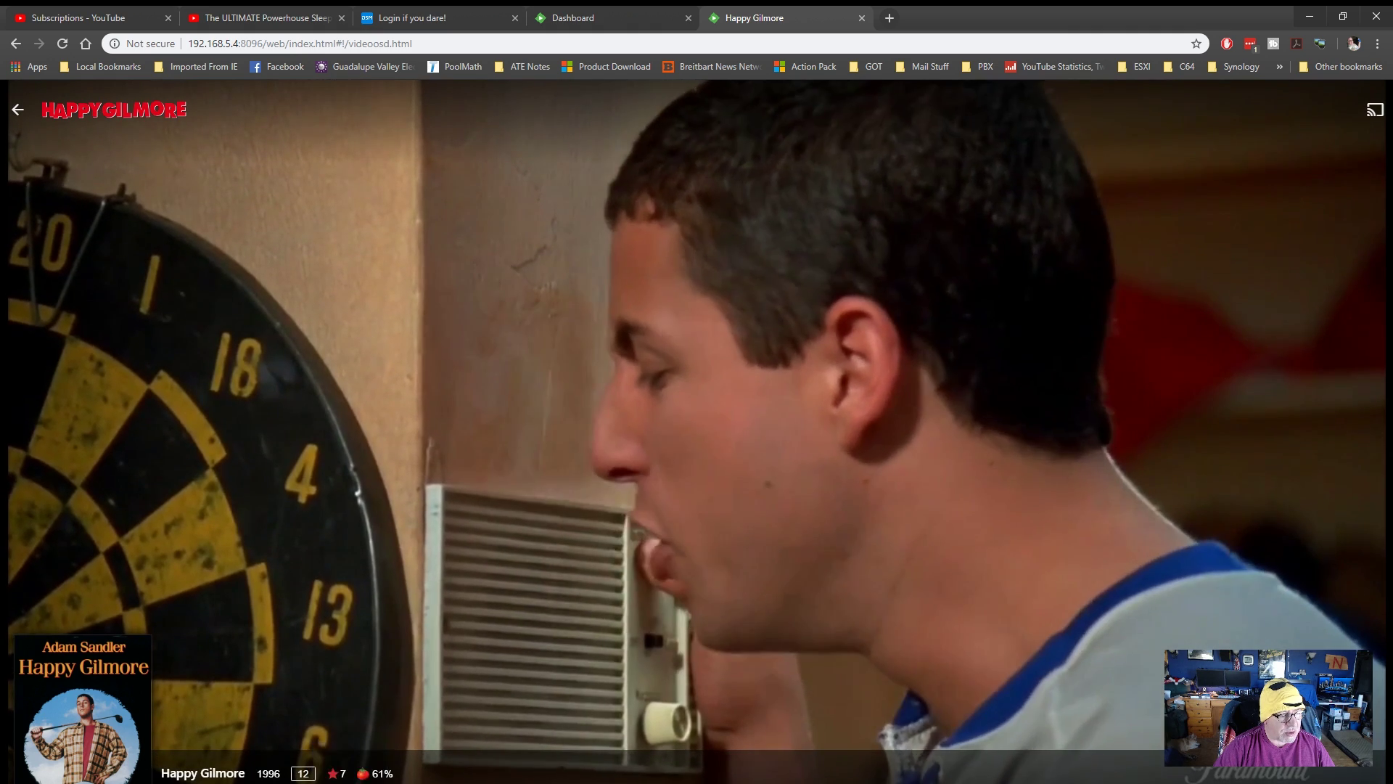
pyautogui.click(457, 782)
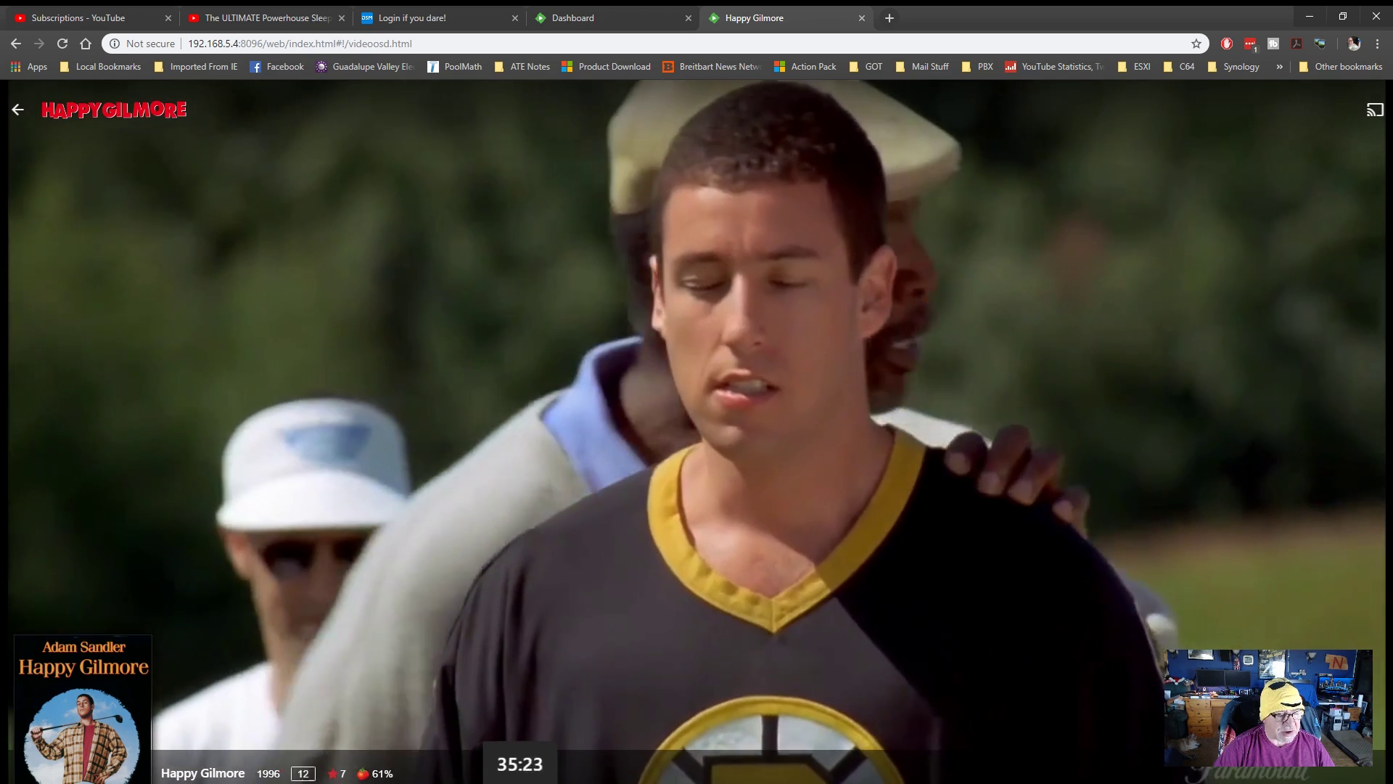
pyautogui.click(608, 783)
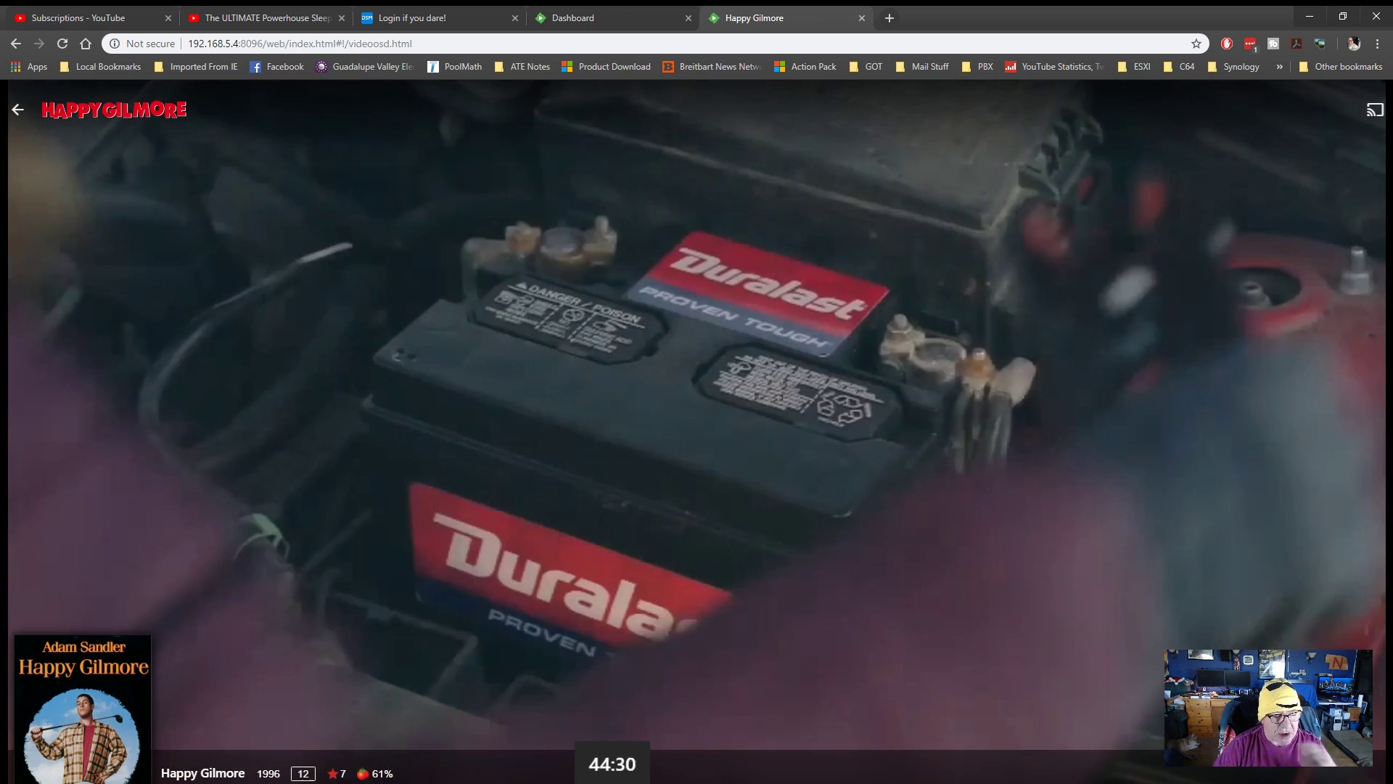
pyautogui.click(612, 783)
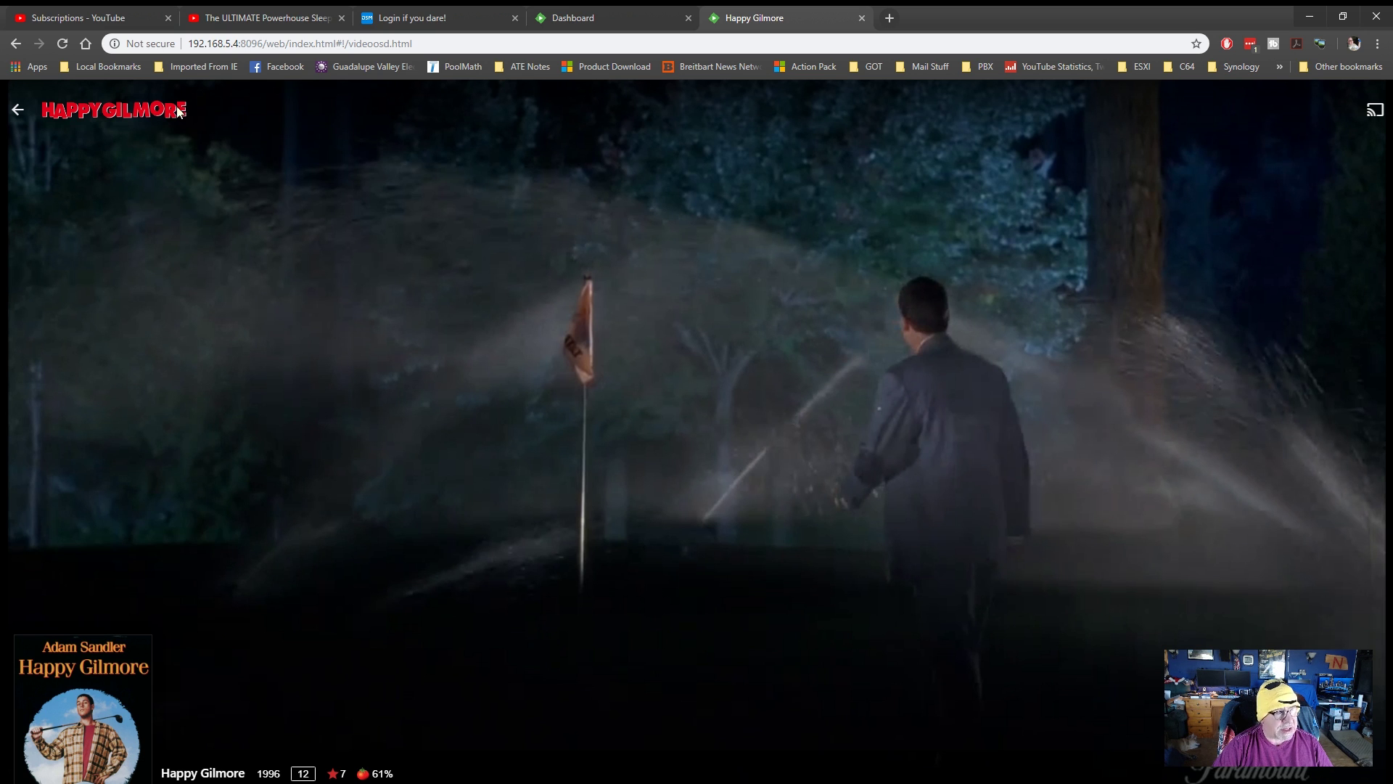
pyautogui.click(18, 110)
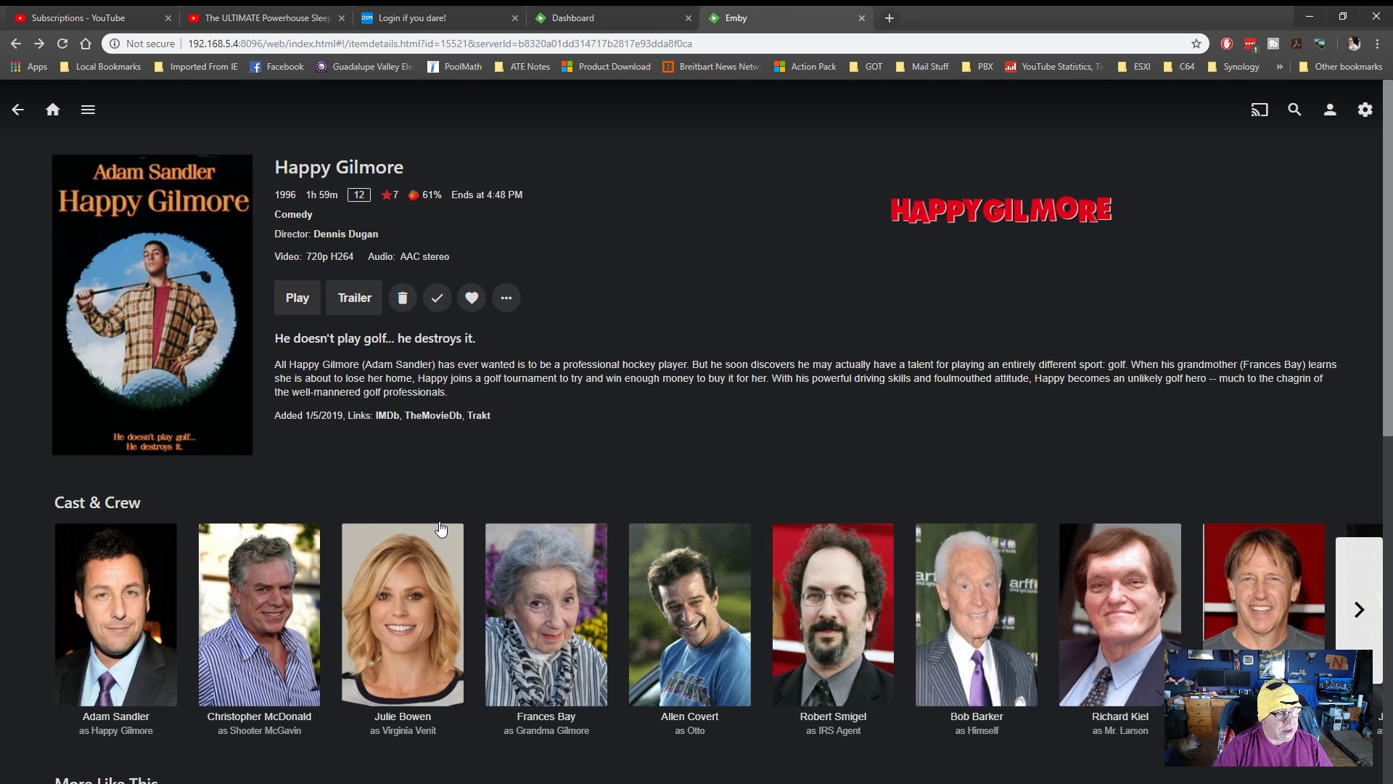
pyautogui.click(16, 111)
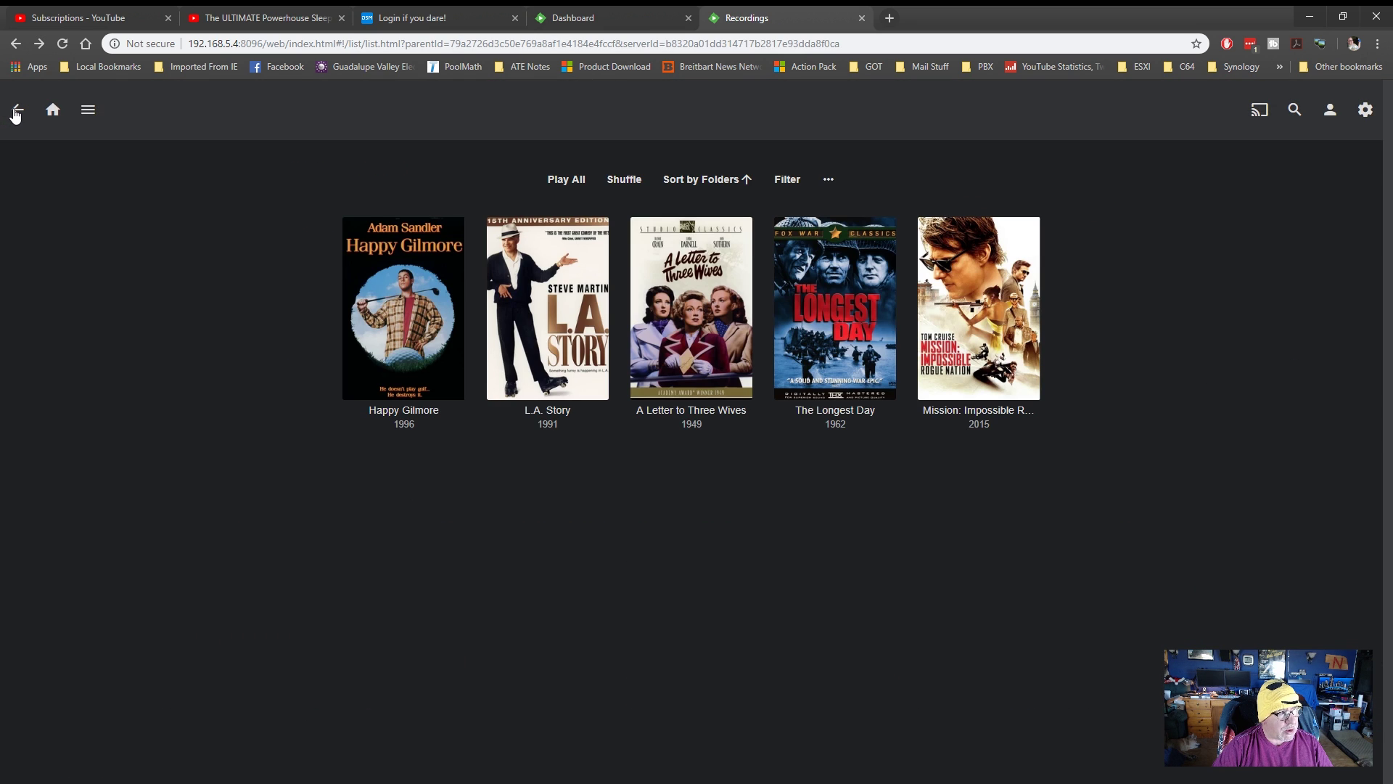
# Step: Play The Goonies from the Action-Adventure library with the sound muted
pyautogui.click(16, 113)
pyautogui.click(410, 332)
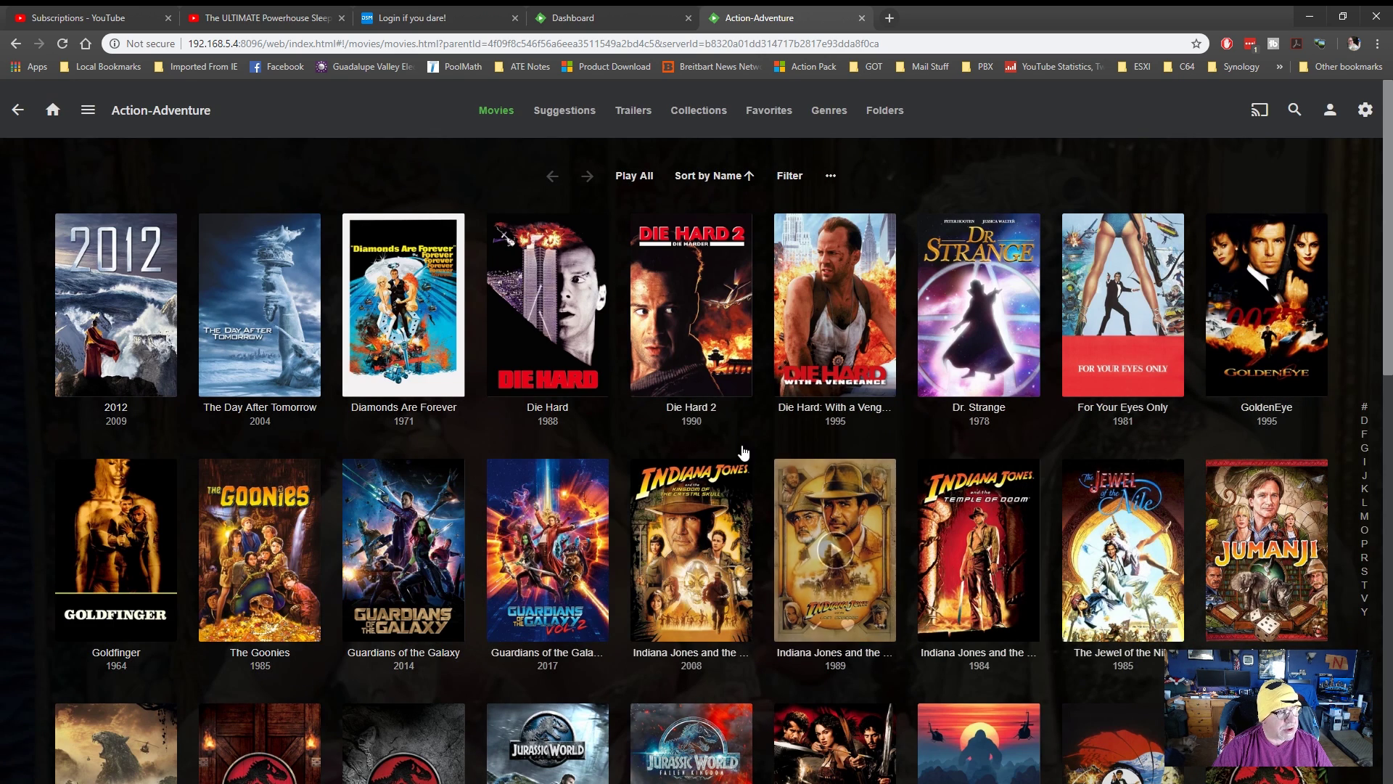
pyautogui.click(290, 508)
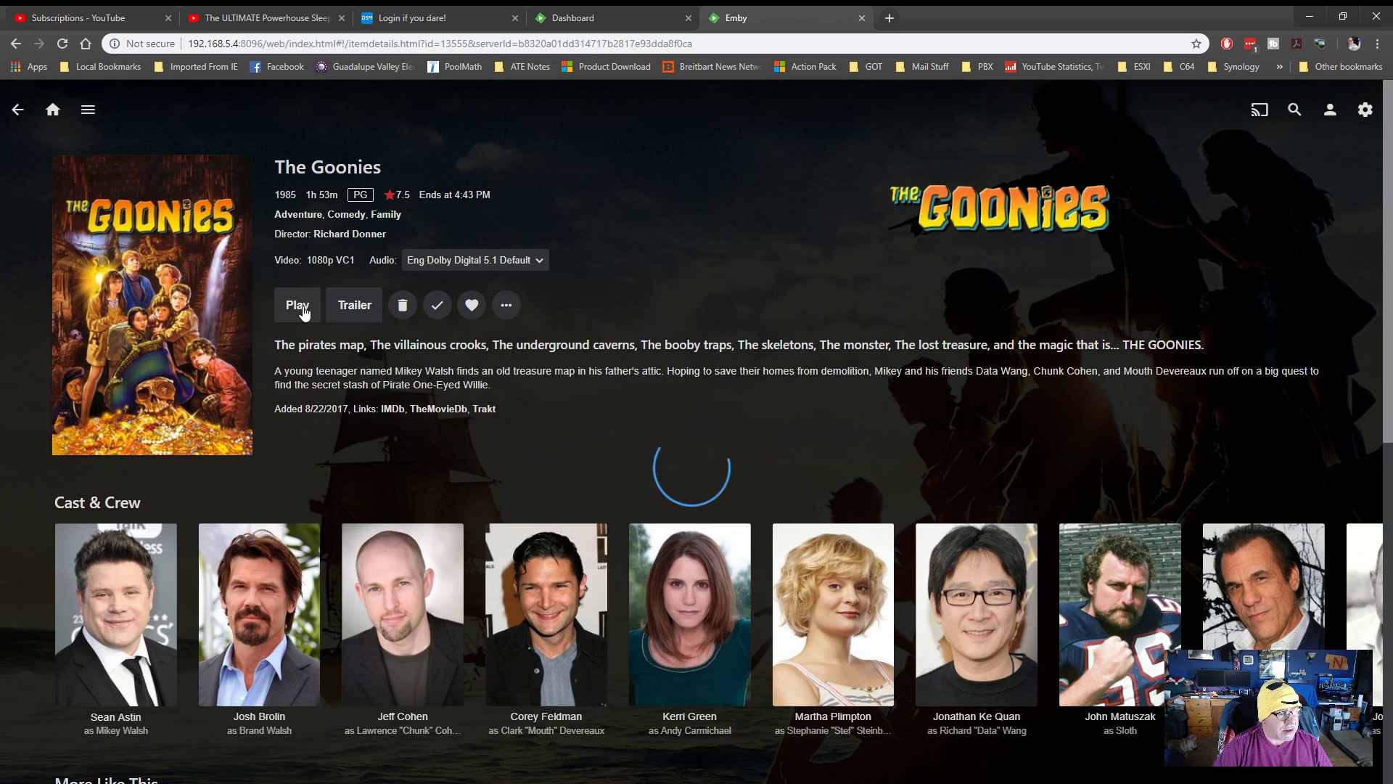
pyautogui.click(303, 306)
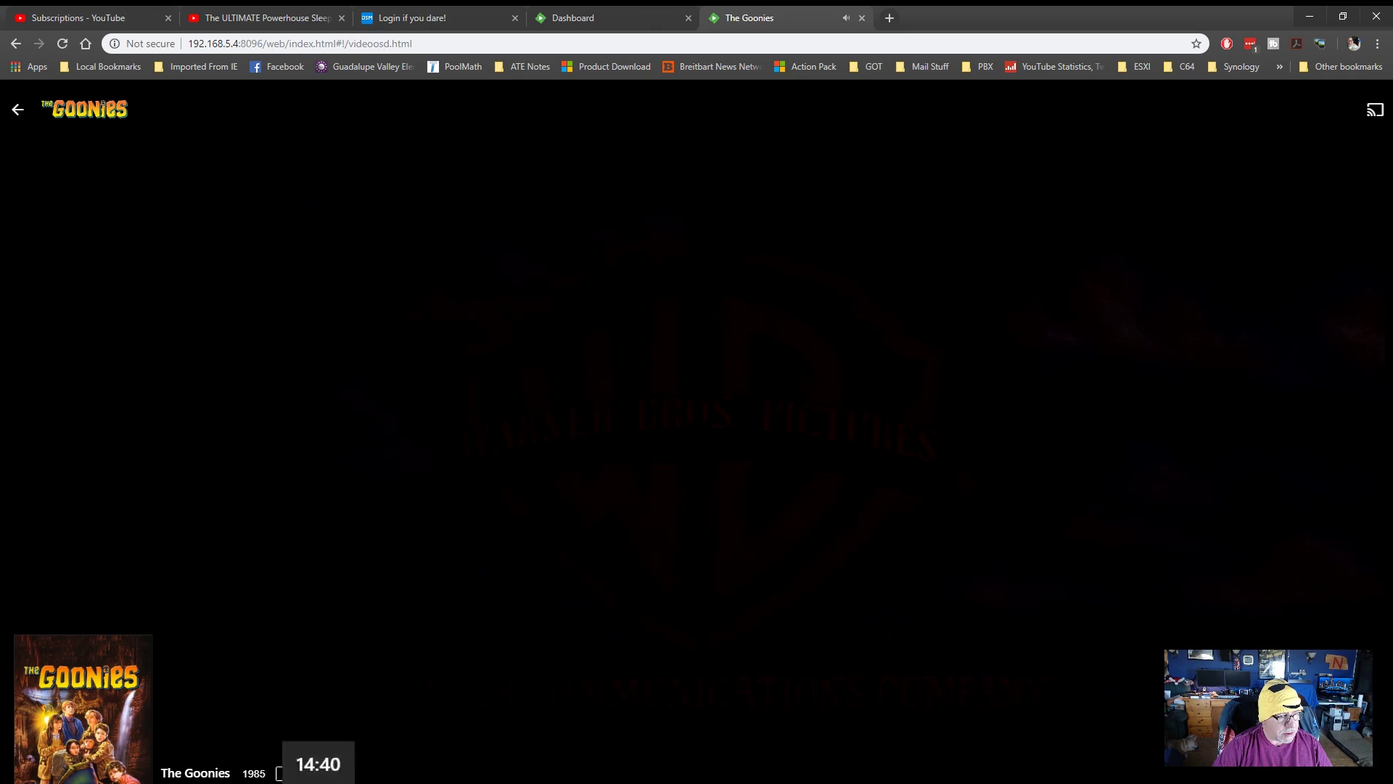
pyautogui.press('m')
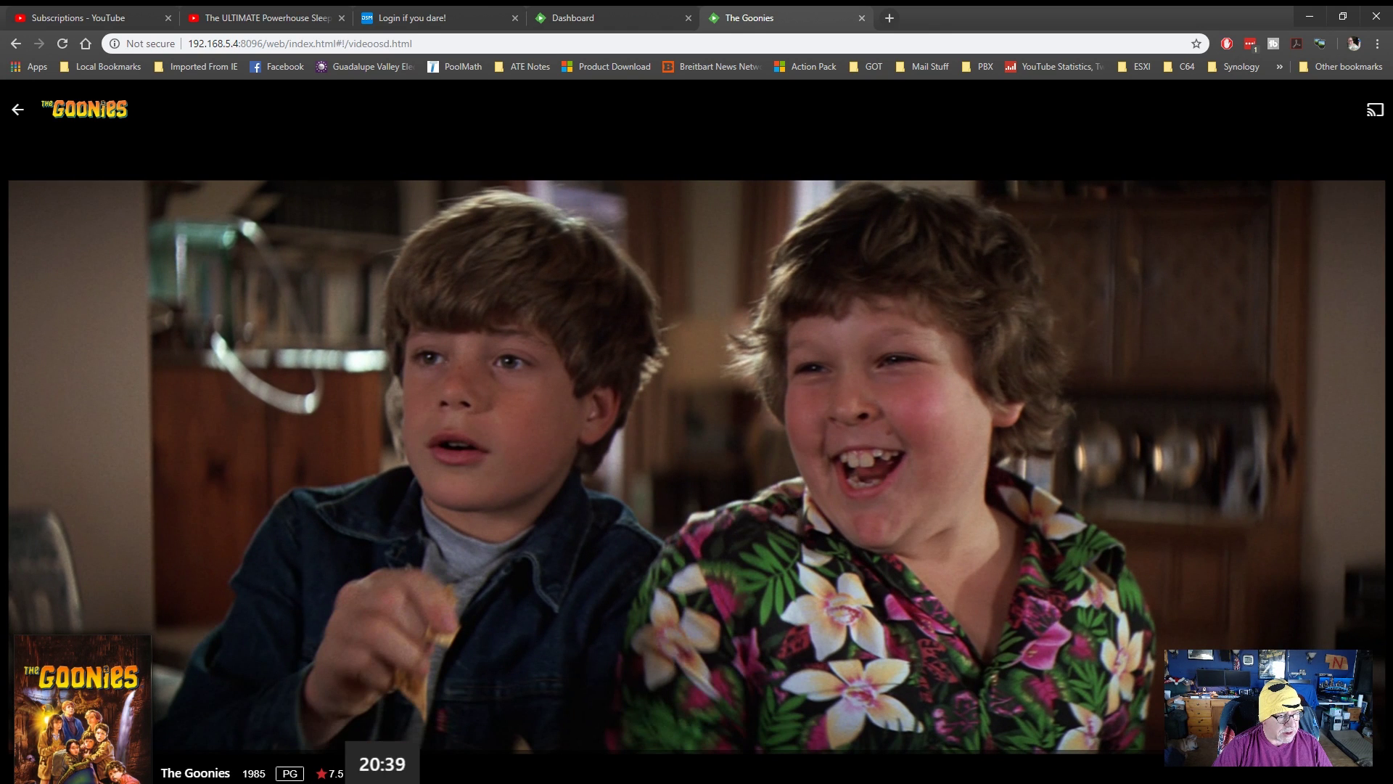
# Step: Skip ahead to about 20:39 in The Goonies, and leave playback for the Emby home screen
pyautogui.click(381, 780)
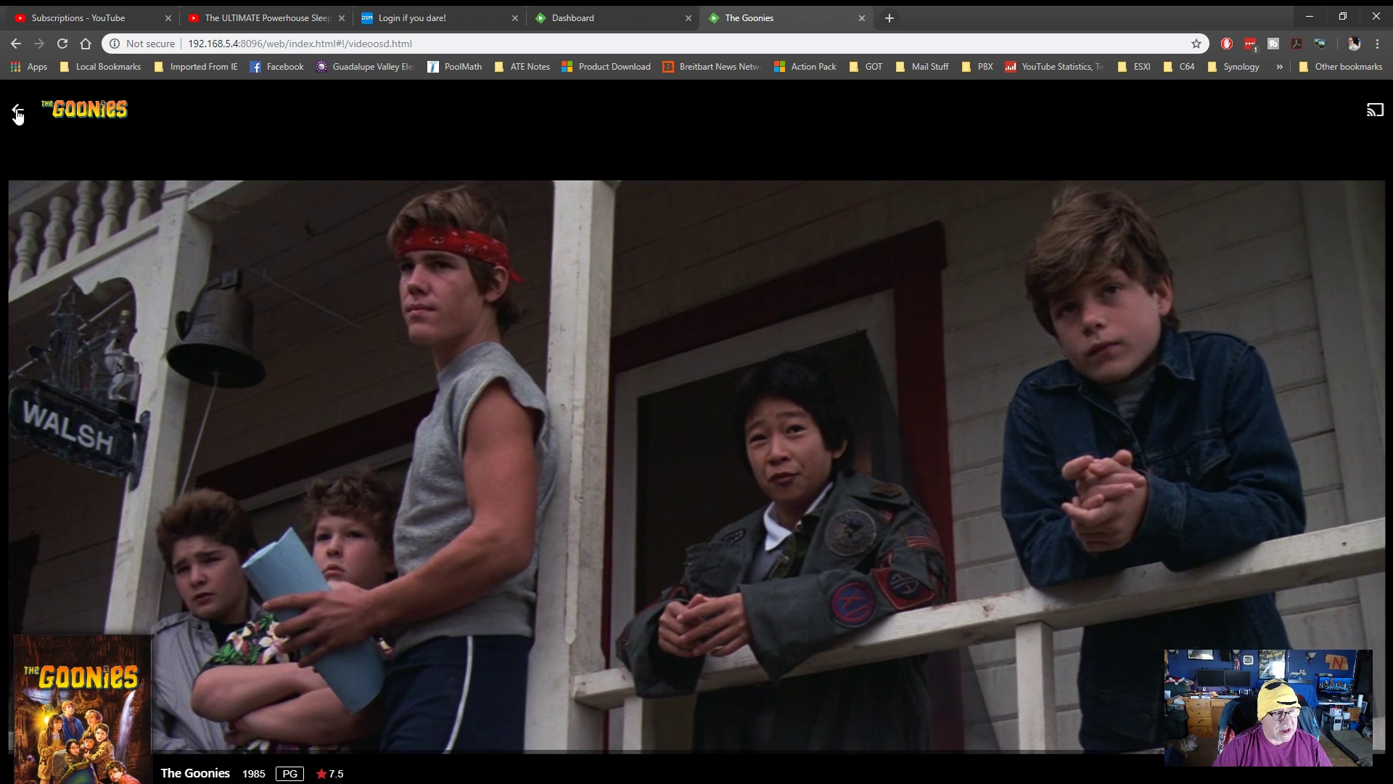
pyautogui.click(17, 112)
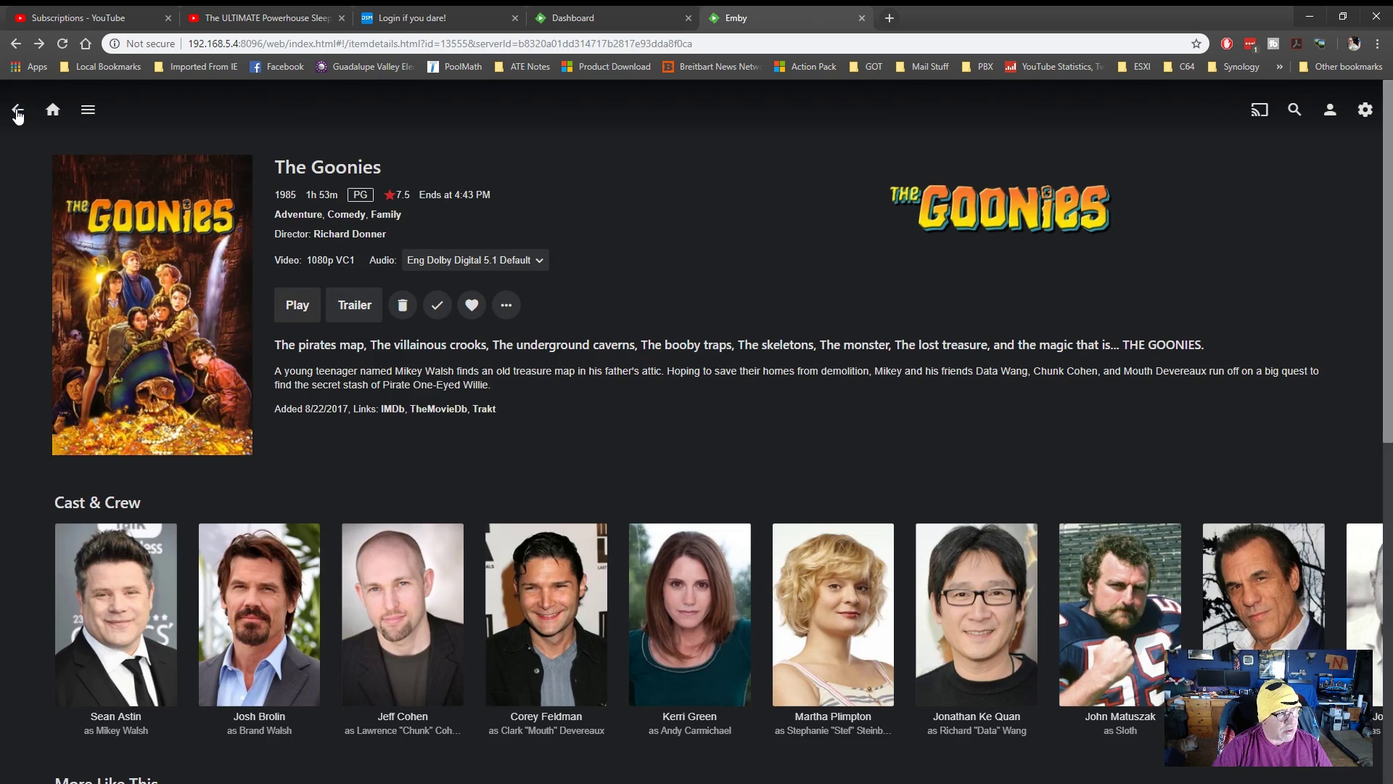
pyautogui.click(16, 111)
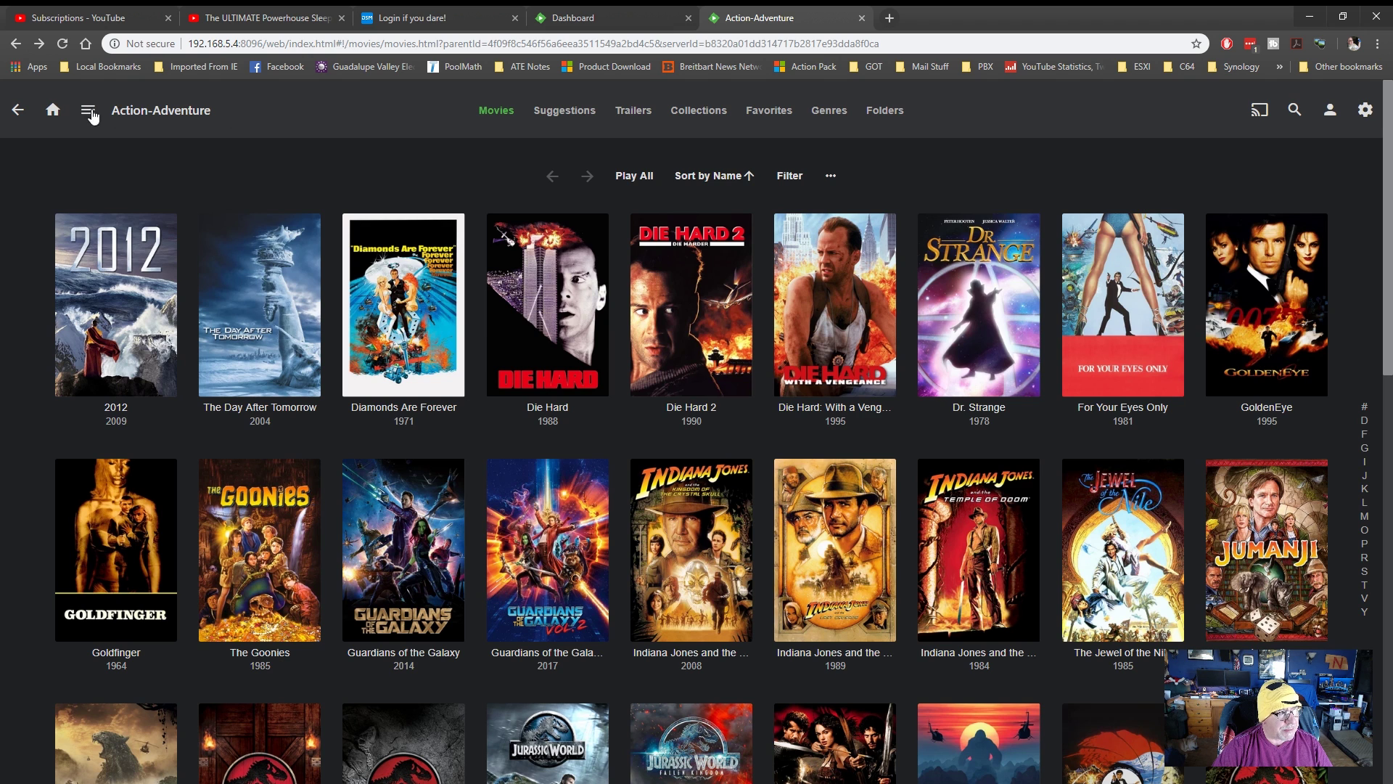
pyautogui.click(50, 112)
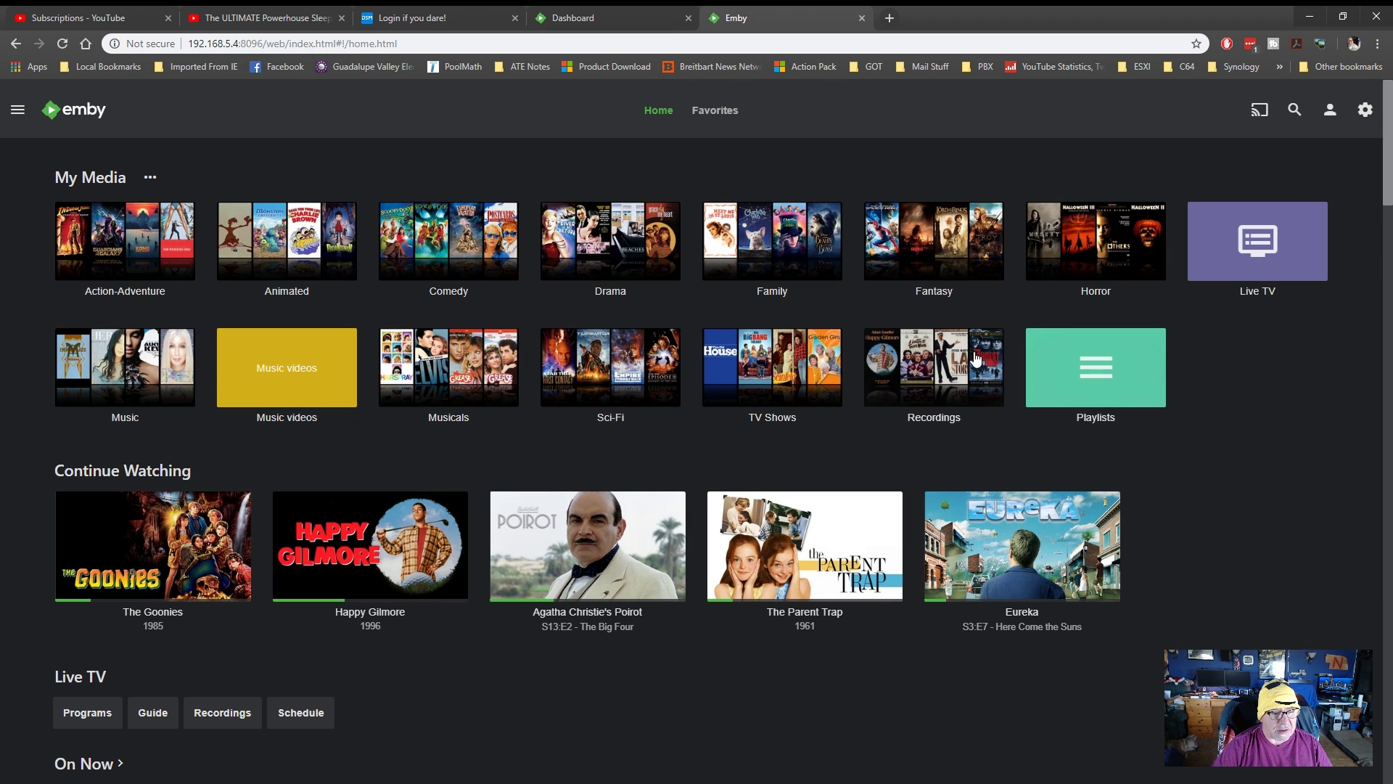
# Step: Open the Live TV guide and show the details of the 2:30 PM Soap episode on channel 4.2
pyautogui.click(1304, 242)
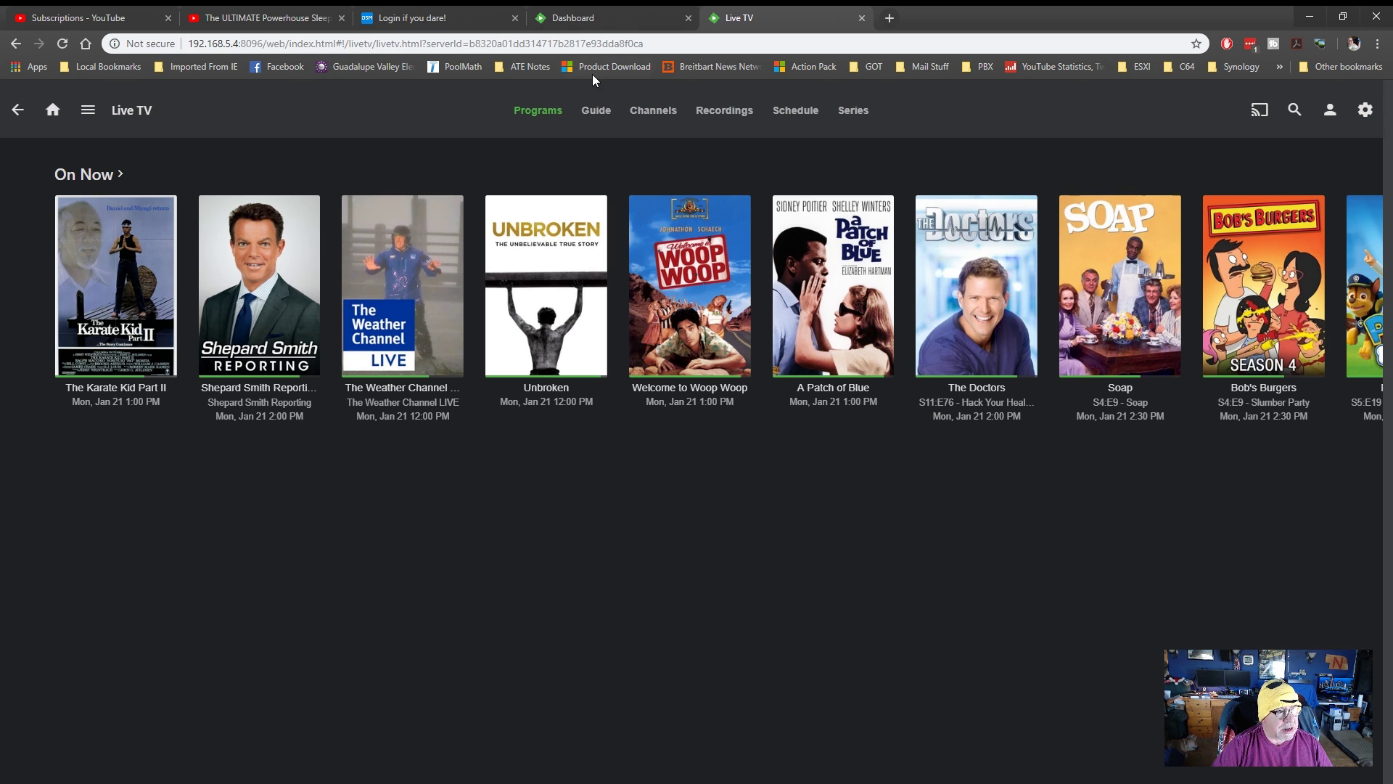
pyautogui.click(591, 109)
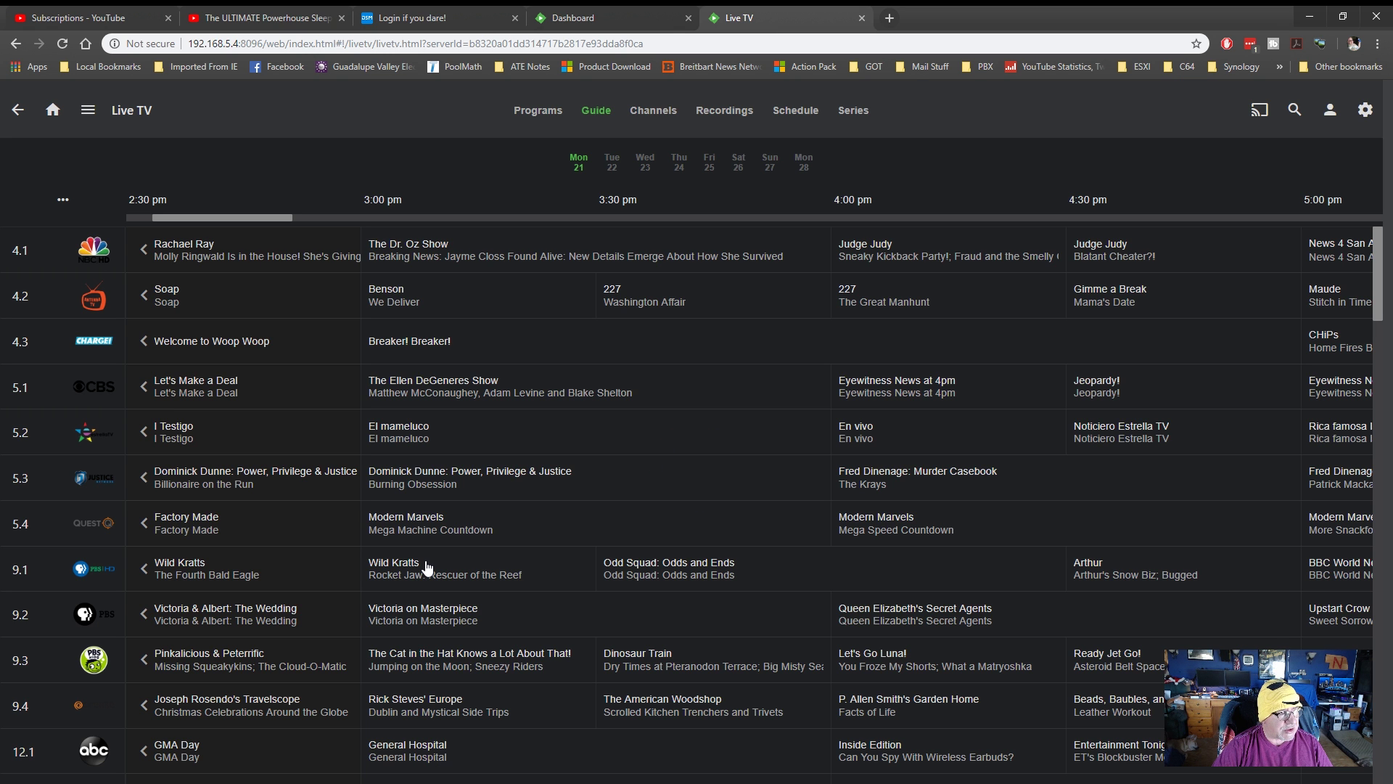
pyautogui.click(255, 299)
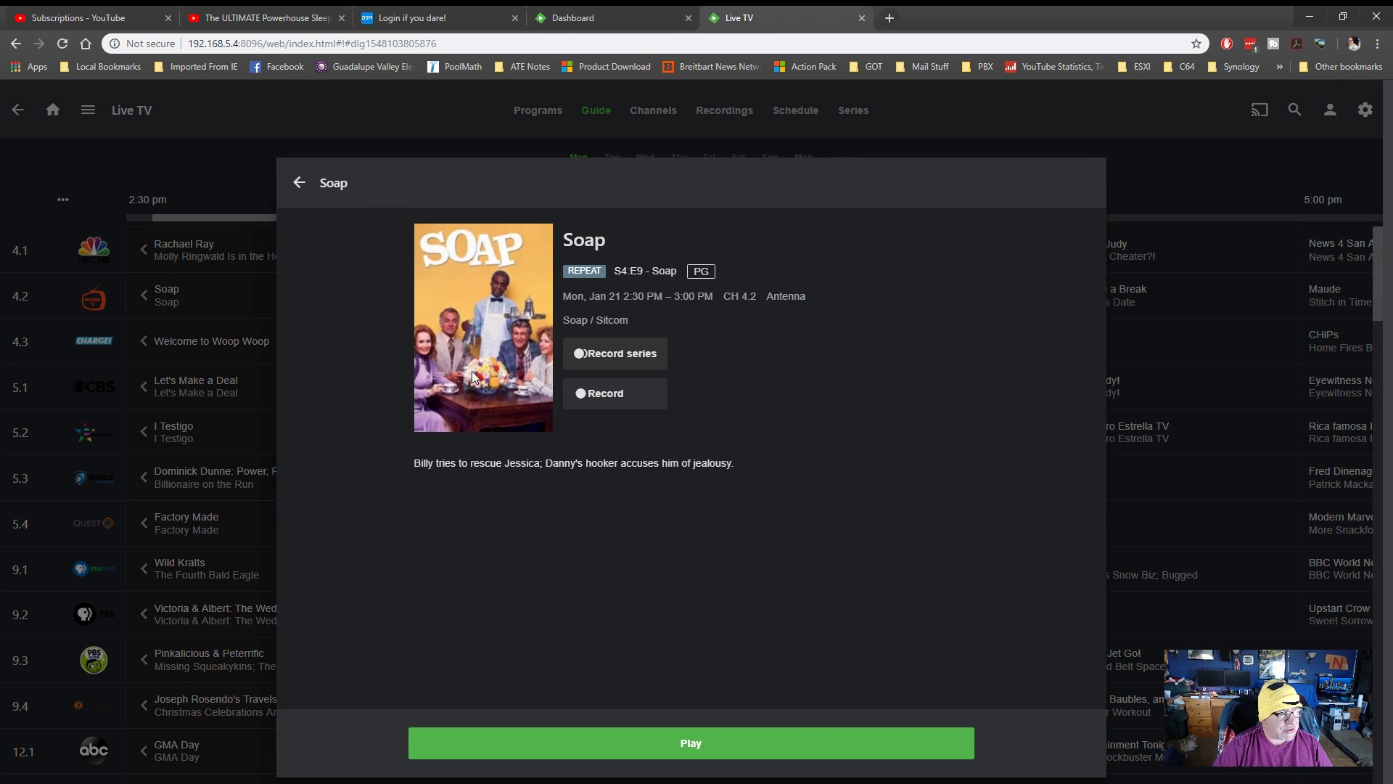
# Step: Play the Soap broadcast on channel 4.2 with the sound muted, and return to the Live TV guide
pyautogui.click(698, 748)
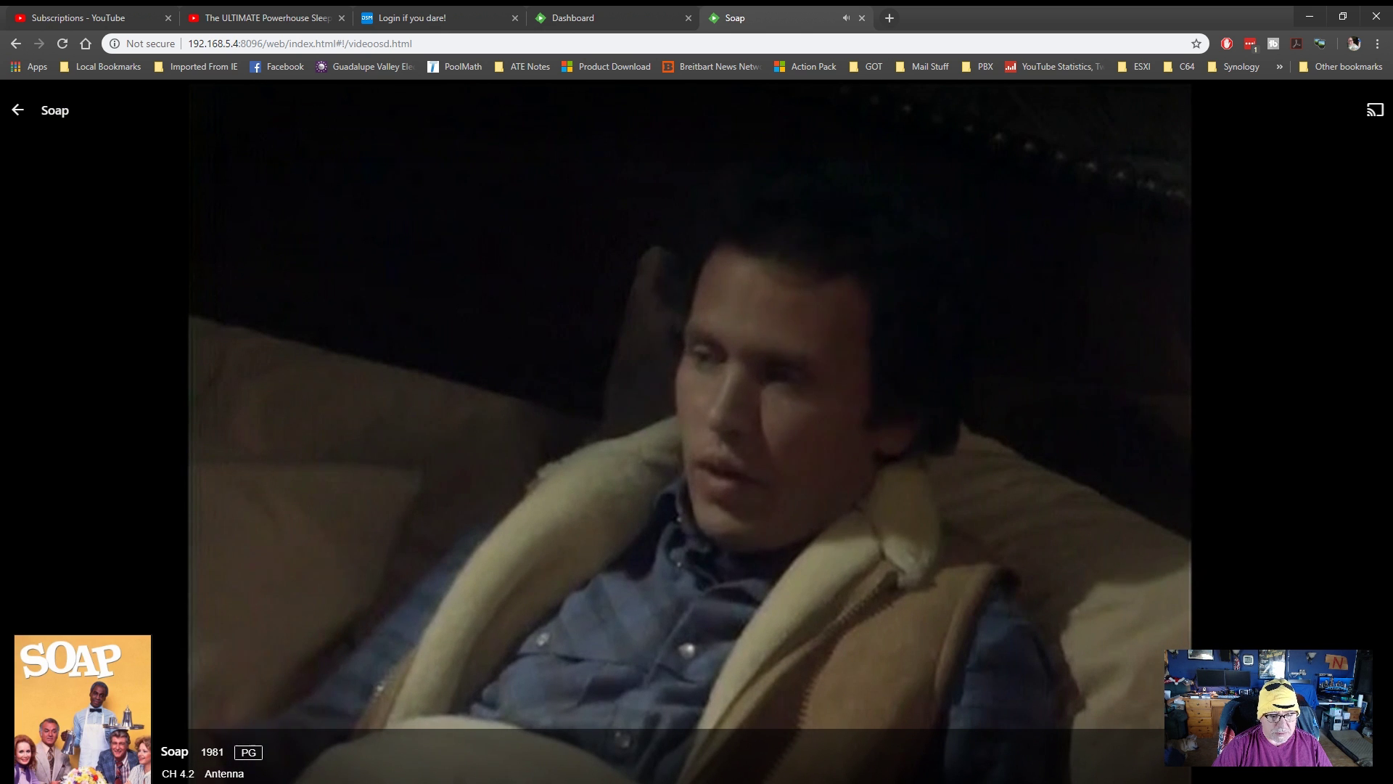
pyautogui.press('m')
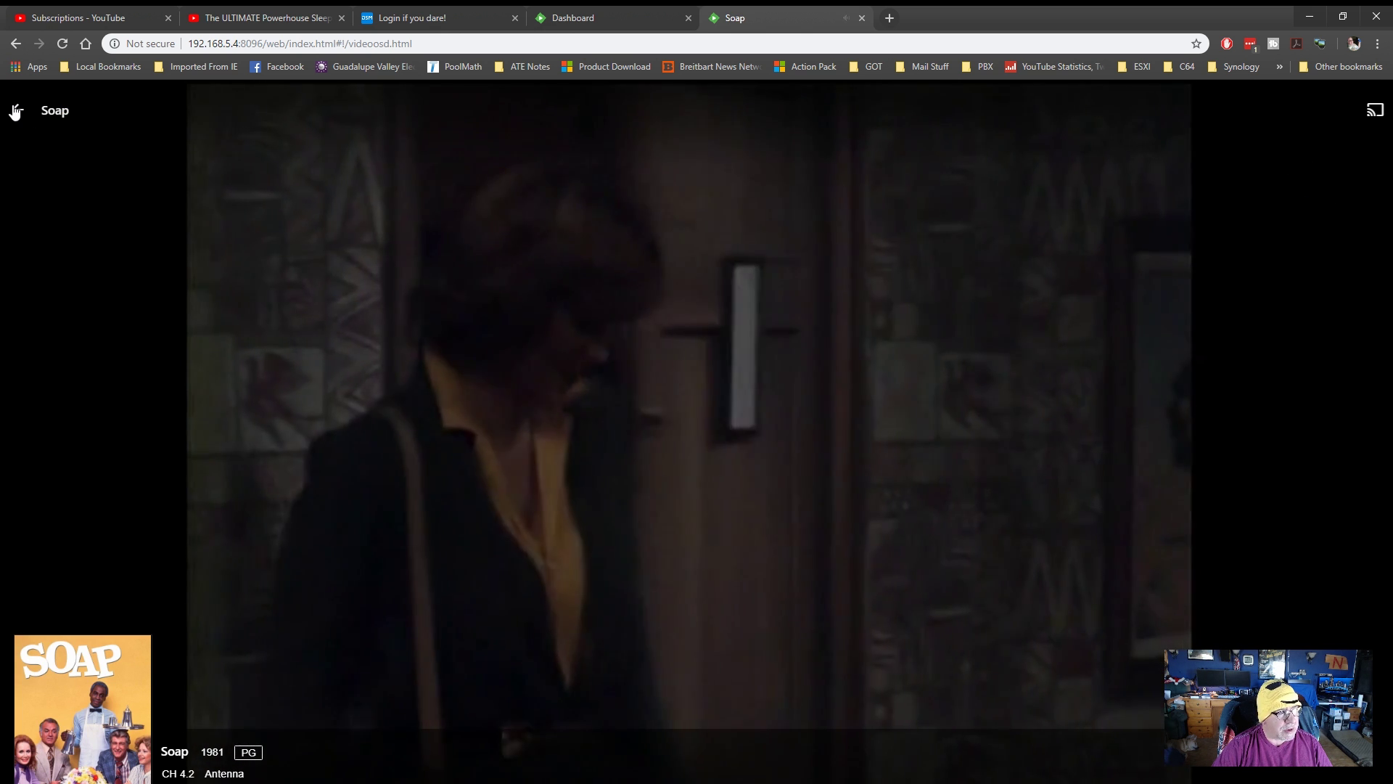
pyautogui.click(15, 110)
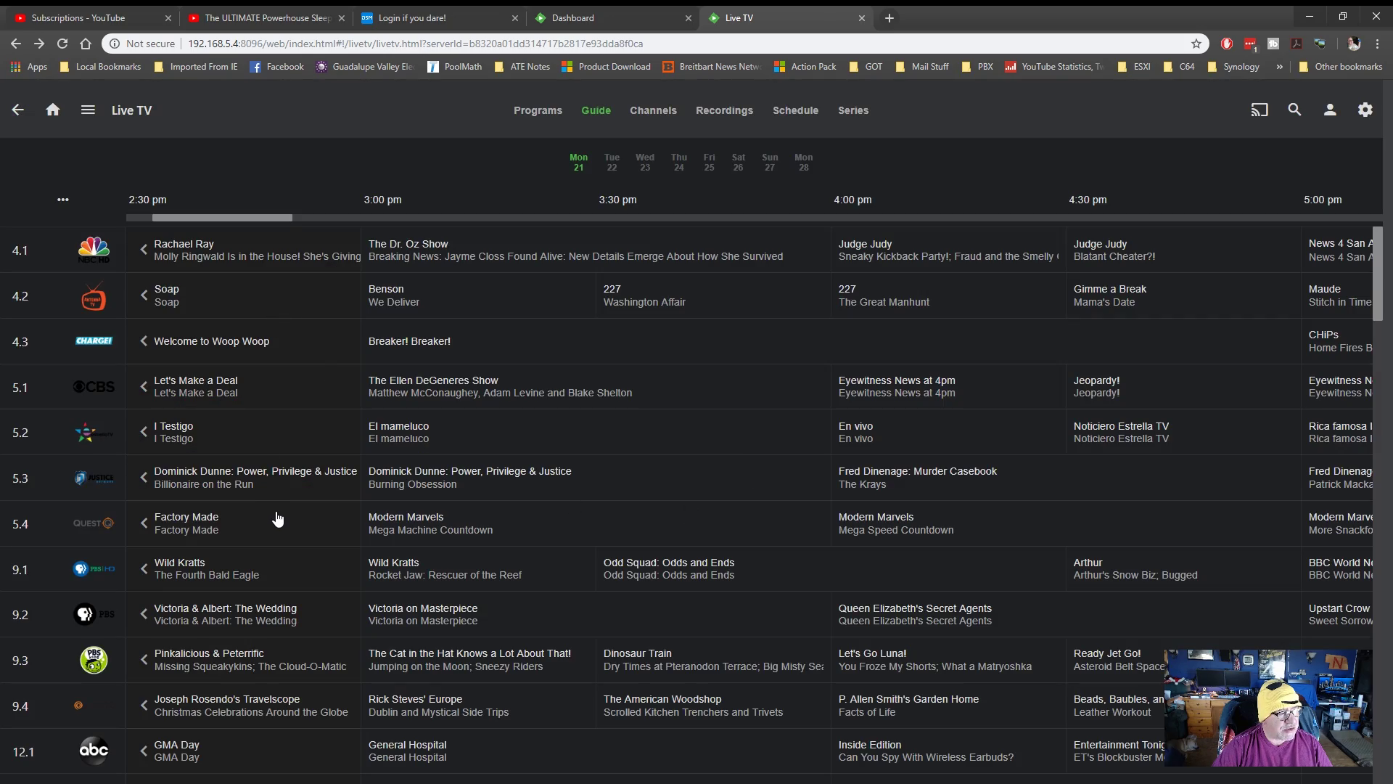
# Step: Find The LEGO Movie on channel 1734 in the Live TV guide and show its details
pyautogui.scroll(-15, 277, 518)
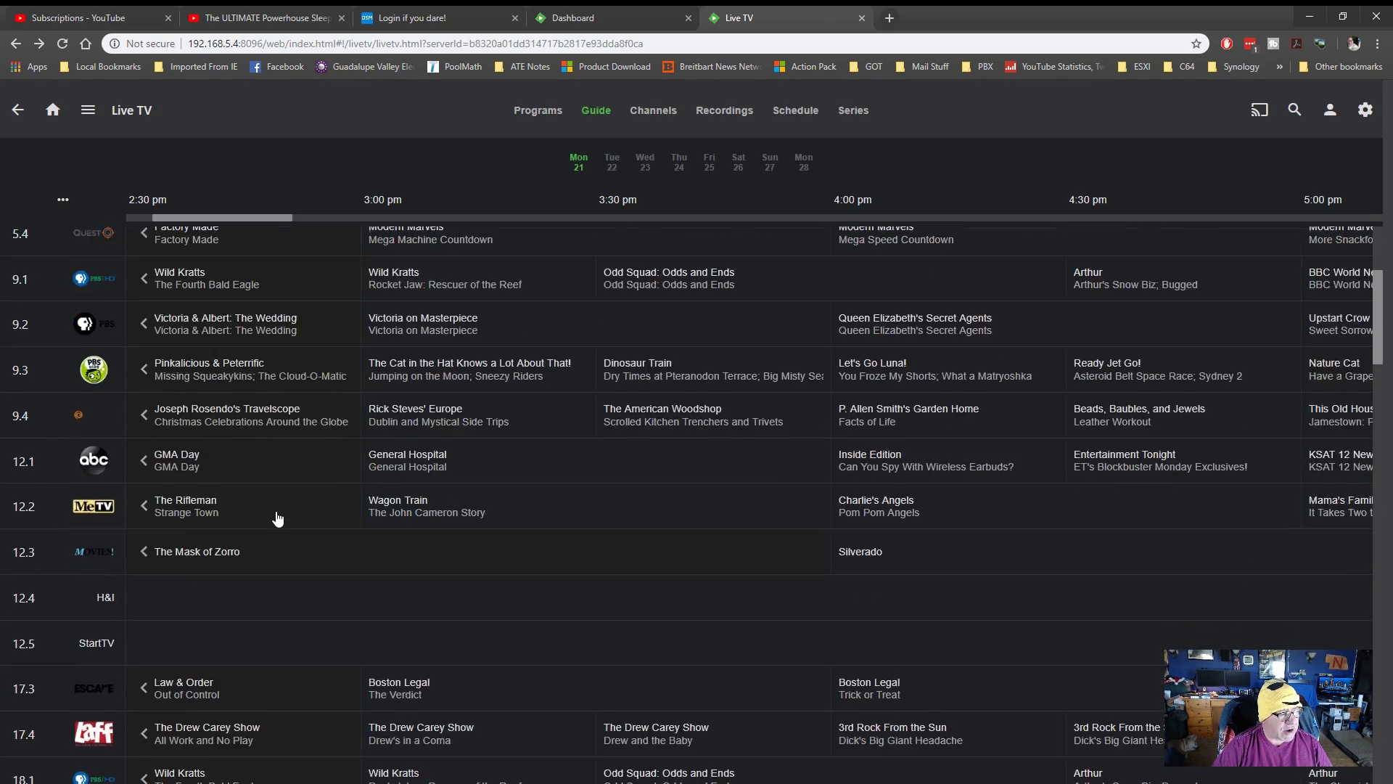
pyautogui.scroll(-20, 278, 517)
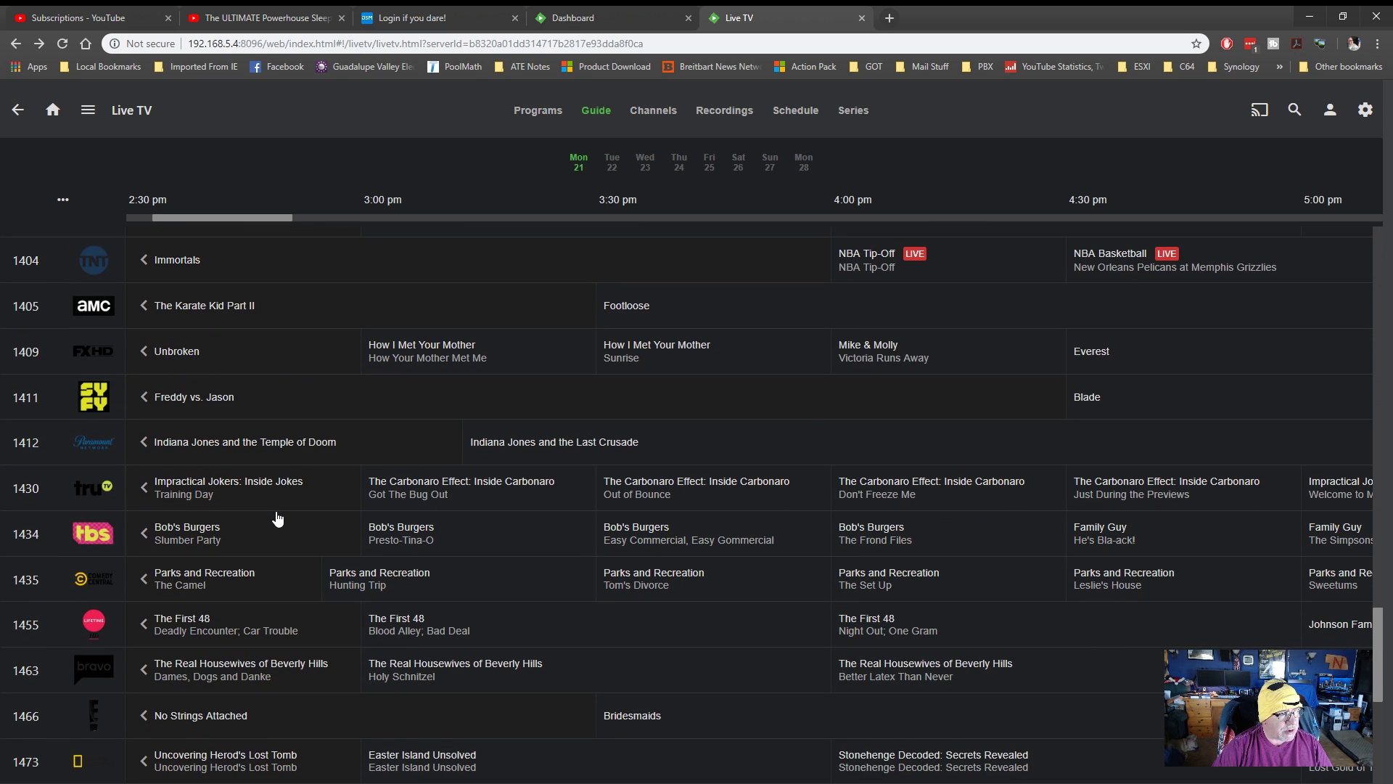
pyautogui.scroll(-1, 277, 517)
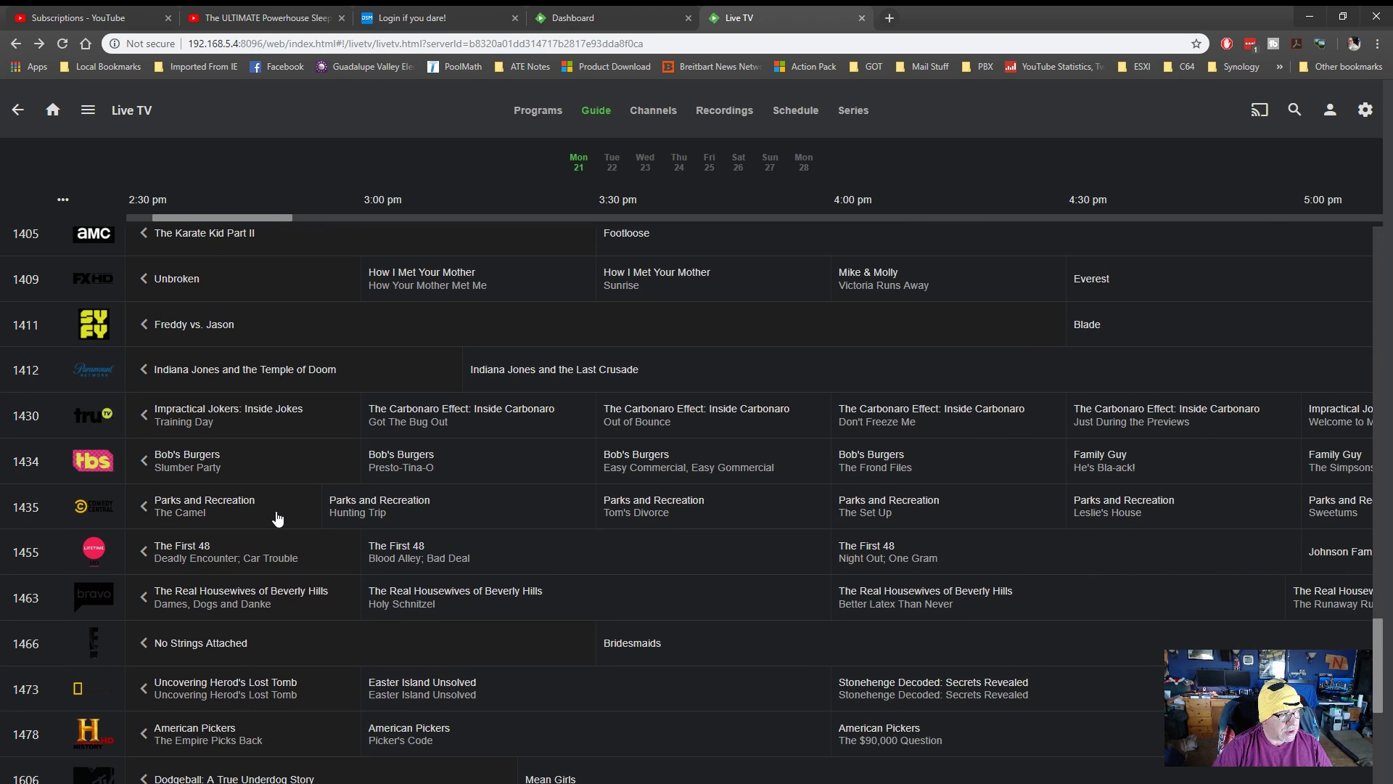
pyautogui.scroll(-3, 278, 517)
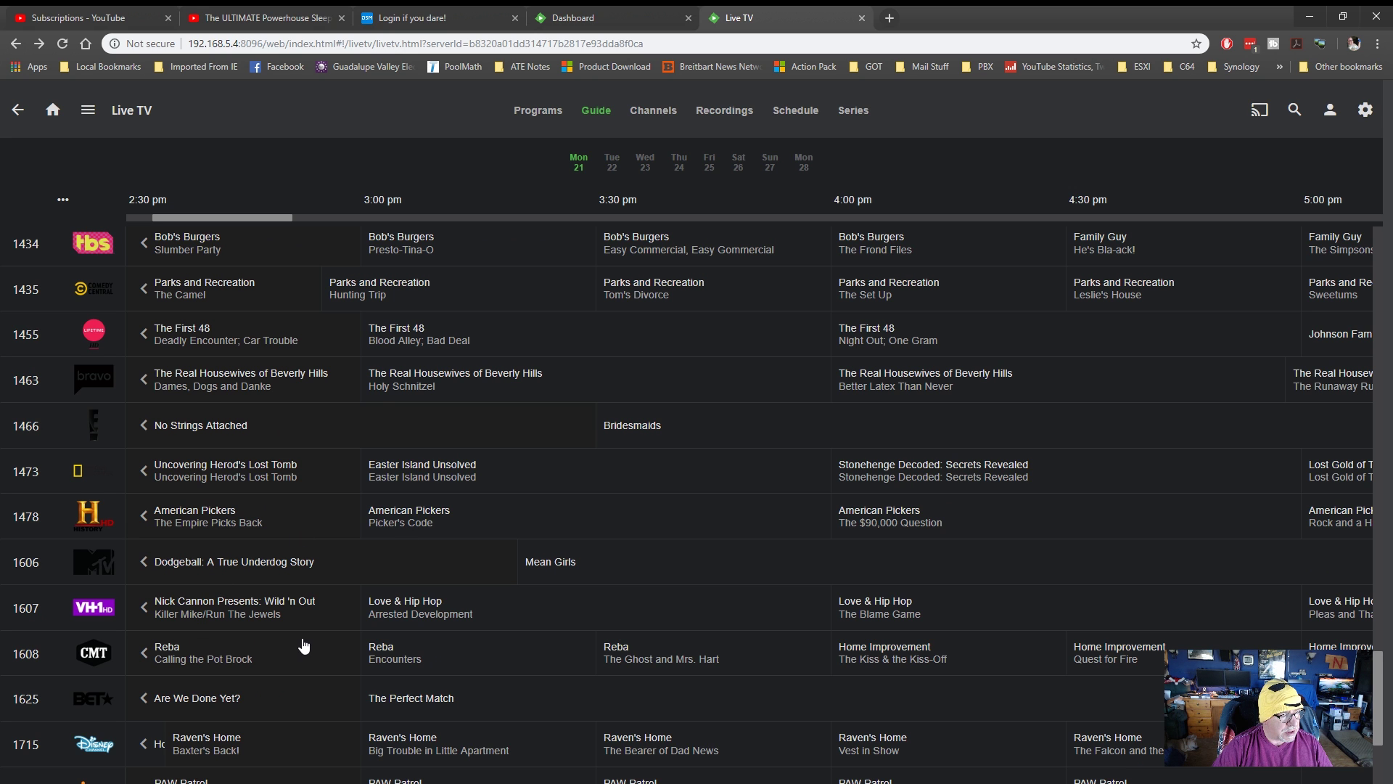
pyautogui.scroll(-3, 303, 646)
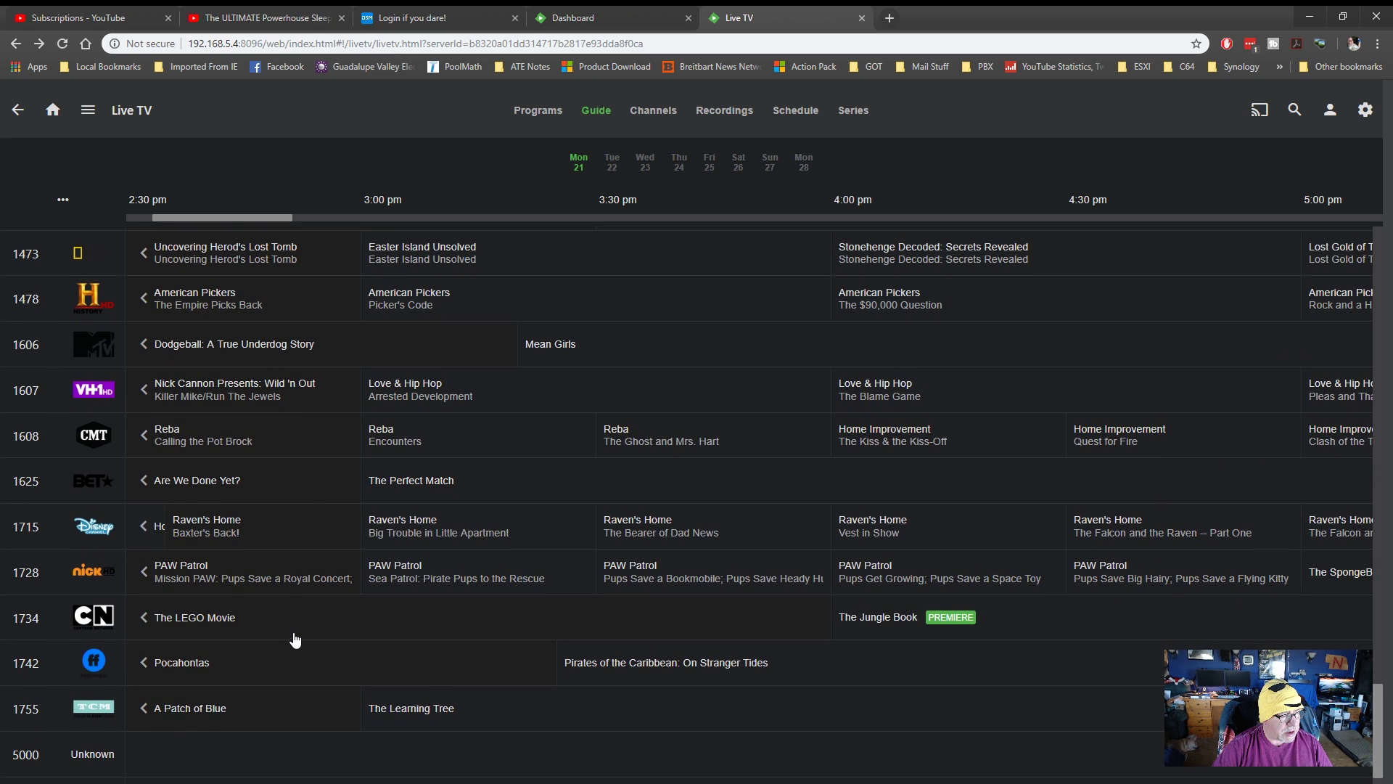
pyautogui.click(287, 633)
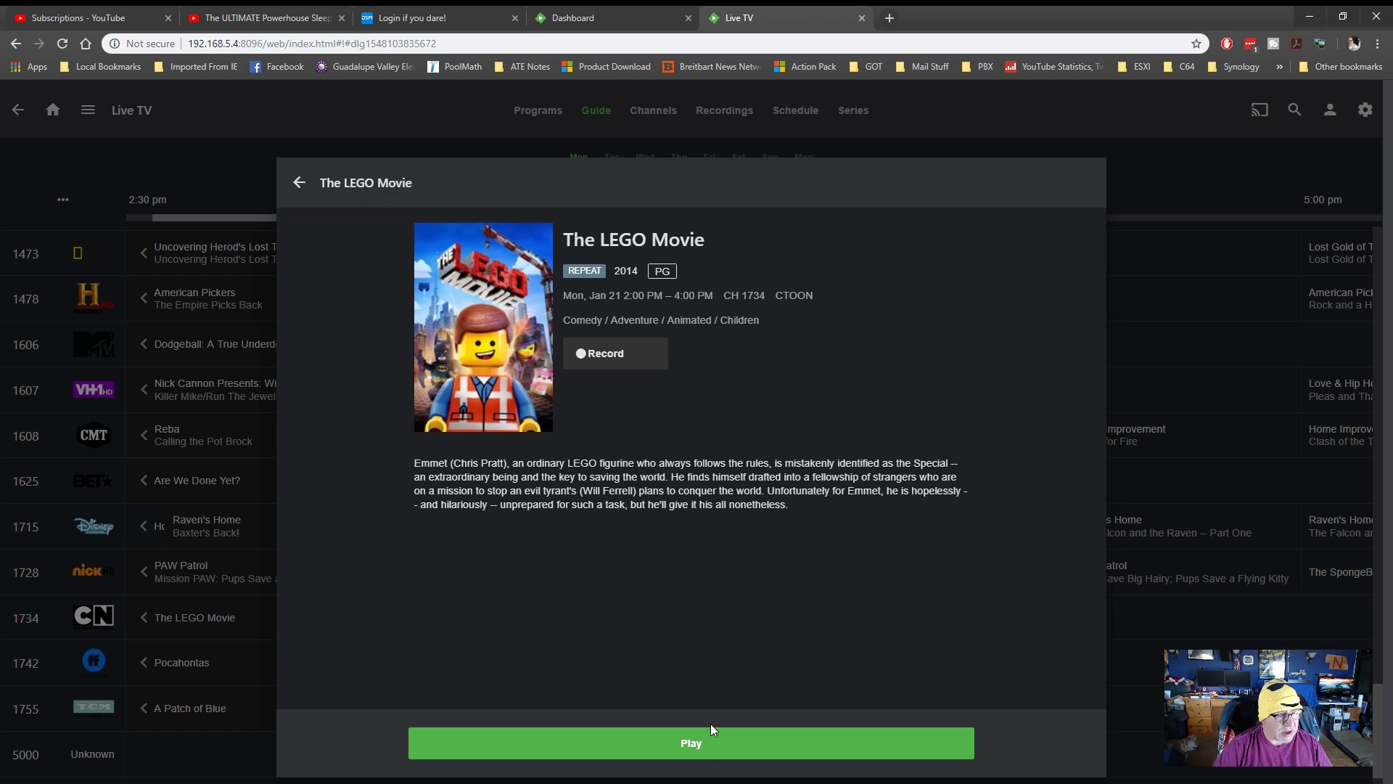
# Step: Play The LEGO Movie broadcast with the sound muted, and leave playback for the Emby home screen
pyautogui.click(702, 754)
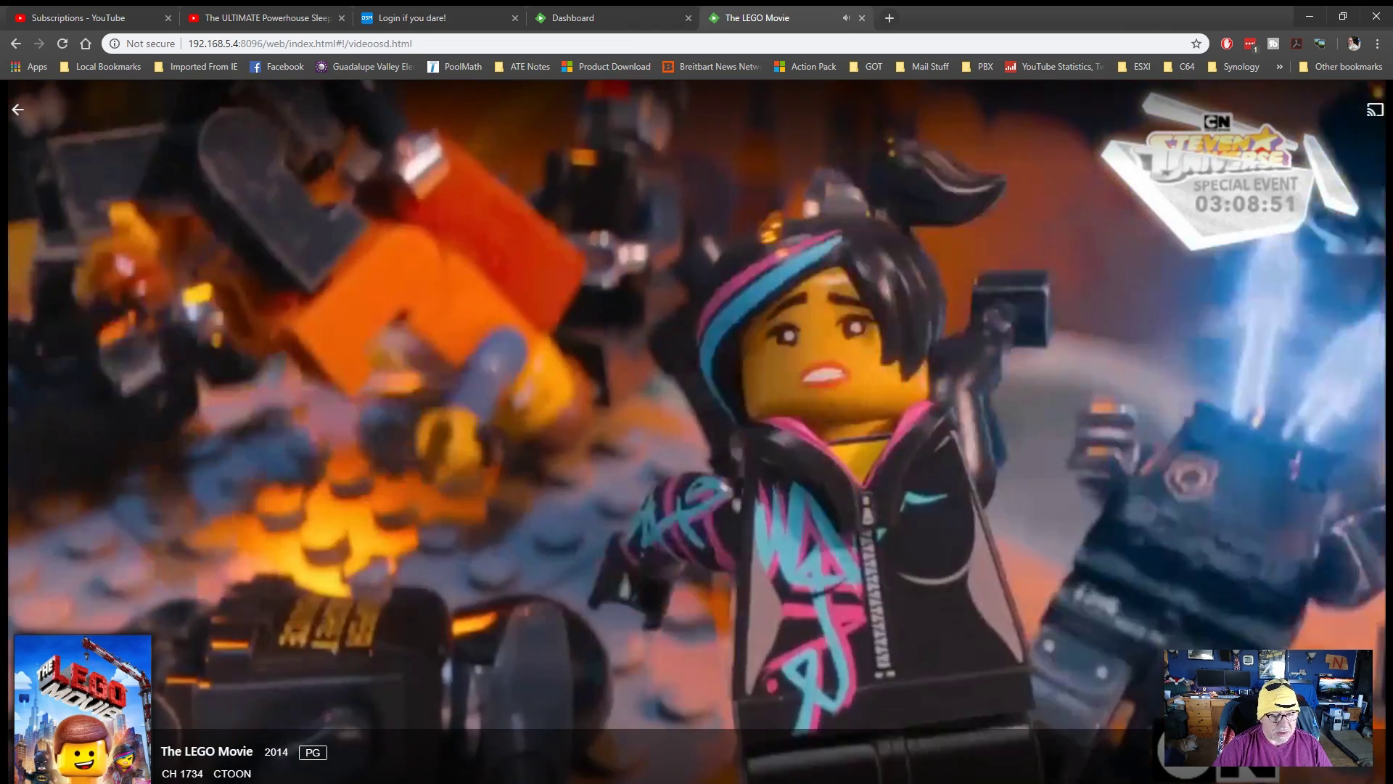
pyautogui.press('m')
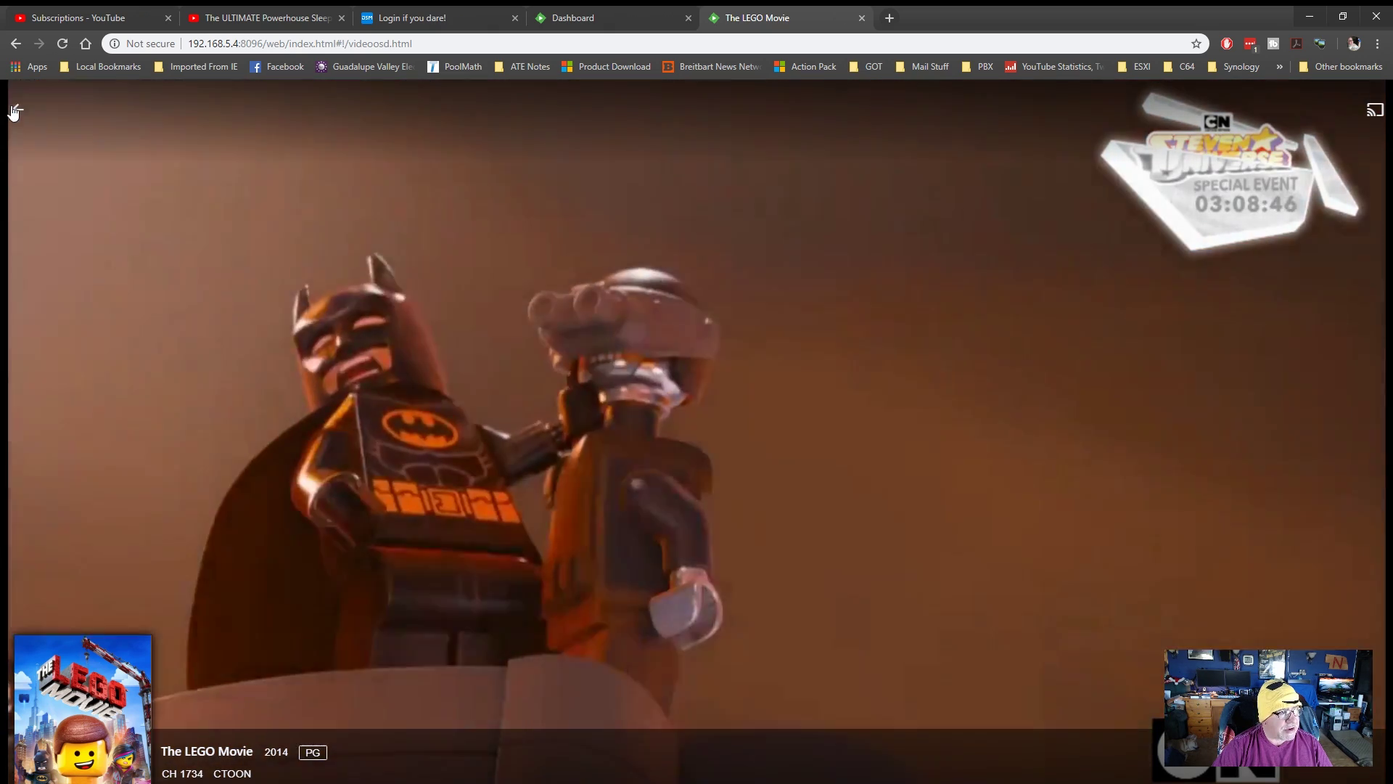
pyautogui.click(14, 110)
pyautogui.click(52, 110)
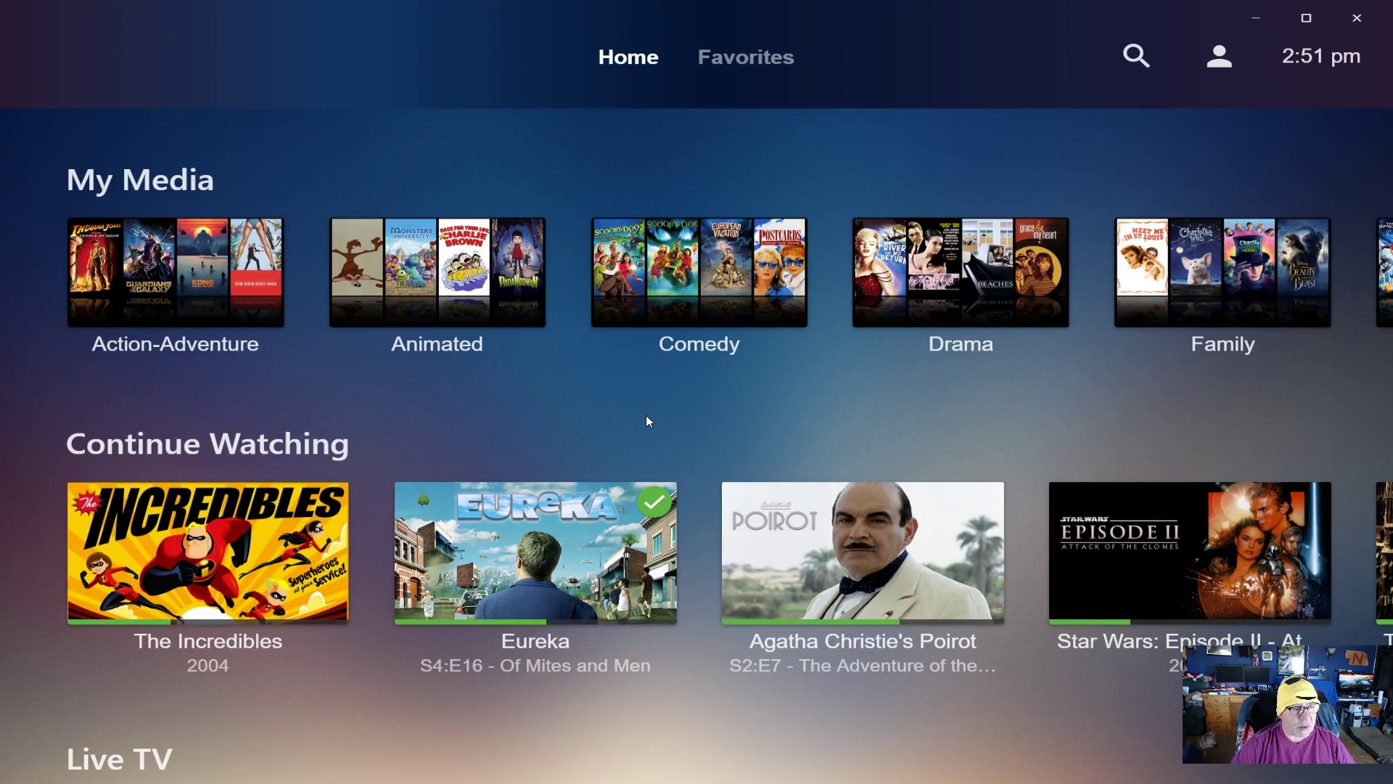
# Step: Switch to Emby Theater and play The Lost World: Jurassic Park from the Action-Adventure library with the sound muted
pyautogui.click(223, 270)
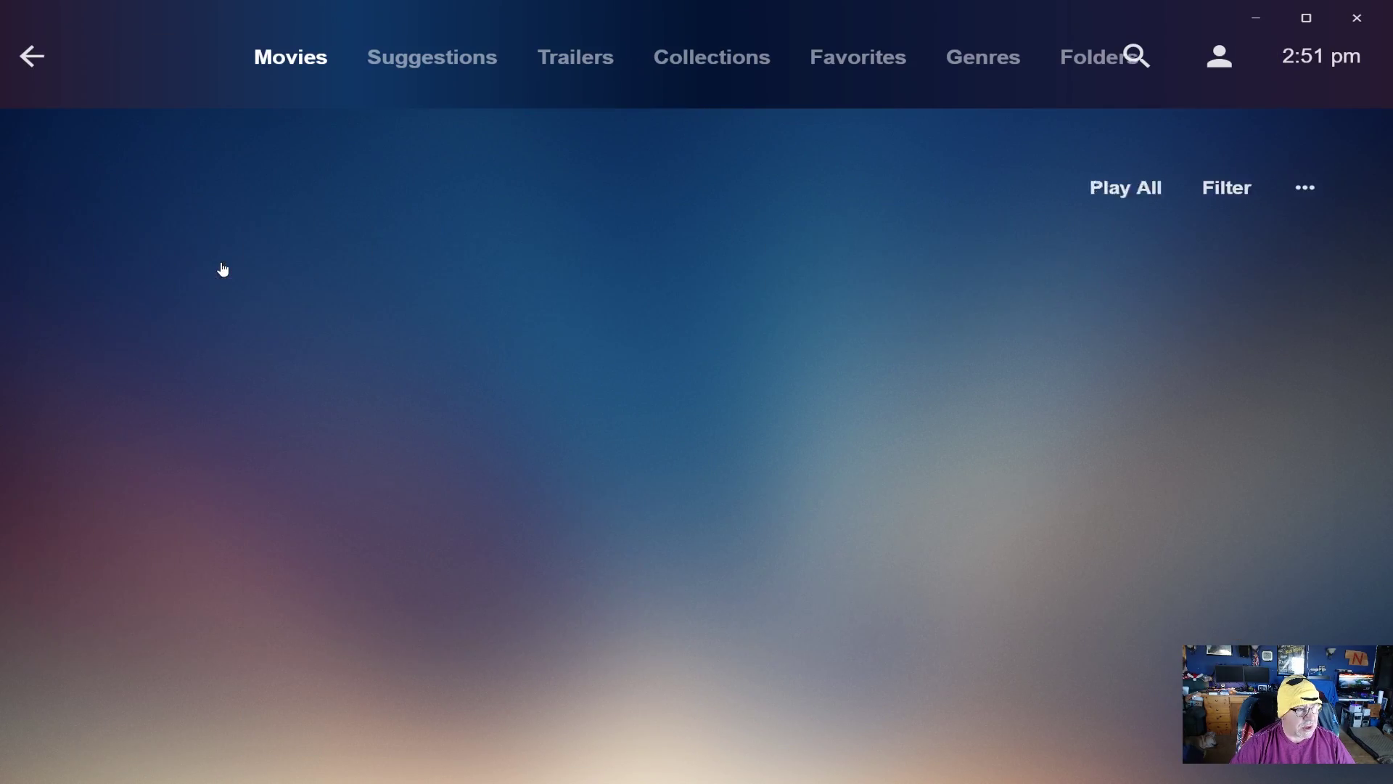
pyautogui.scroll(-3, 833, 516)
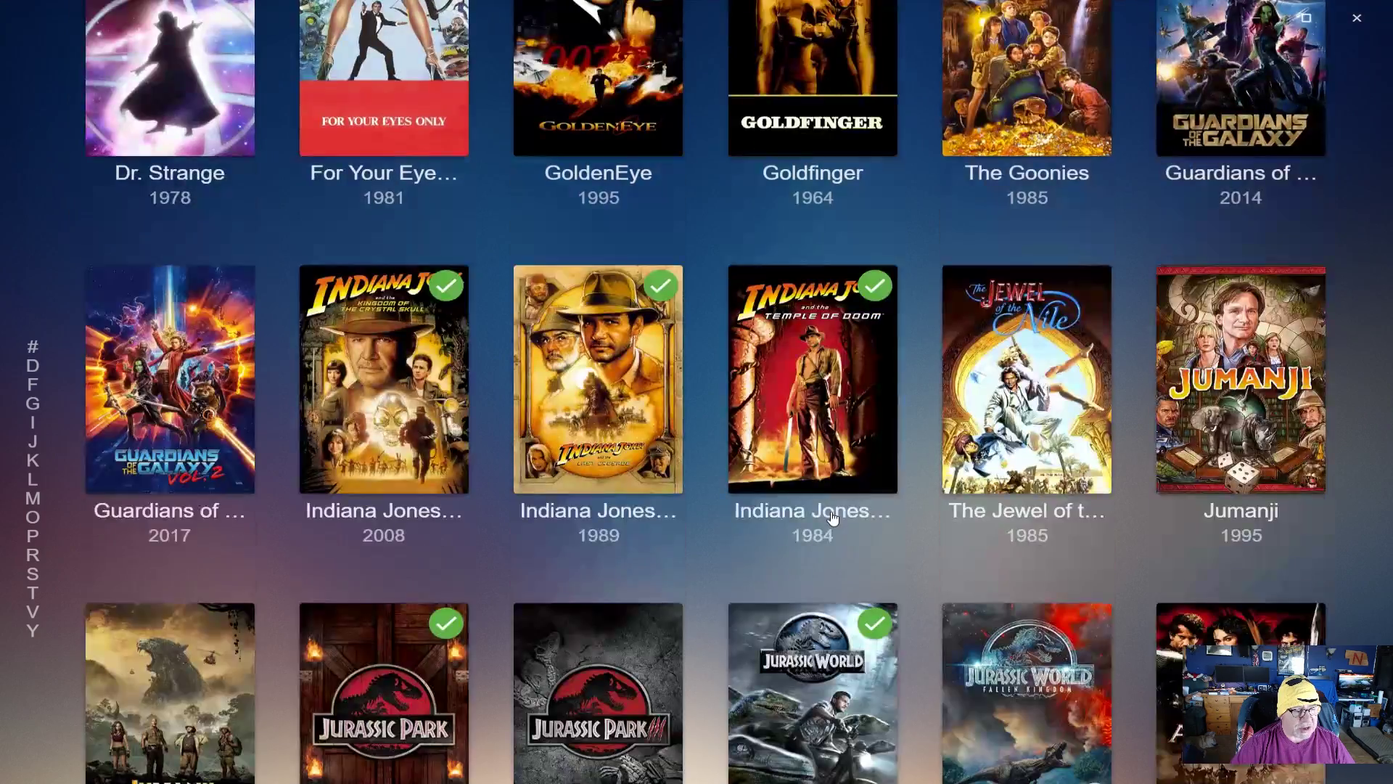
pyautogui.scroll(-3, 832, 516)
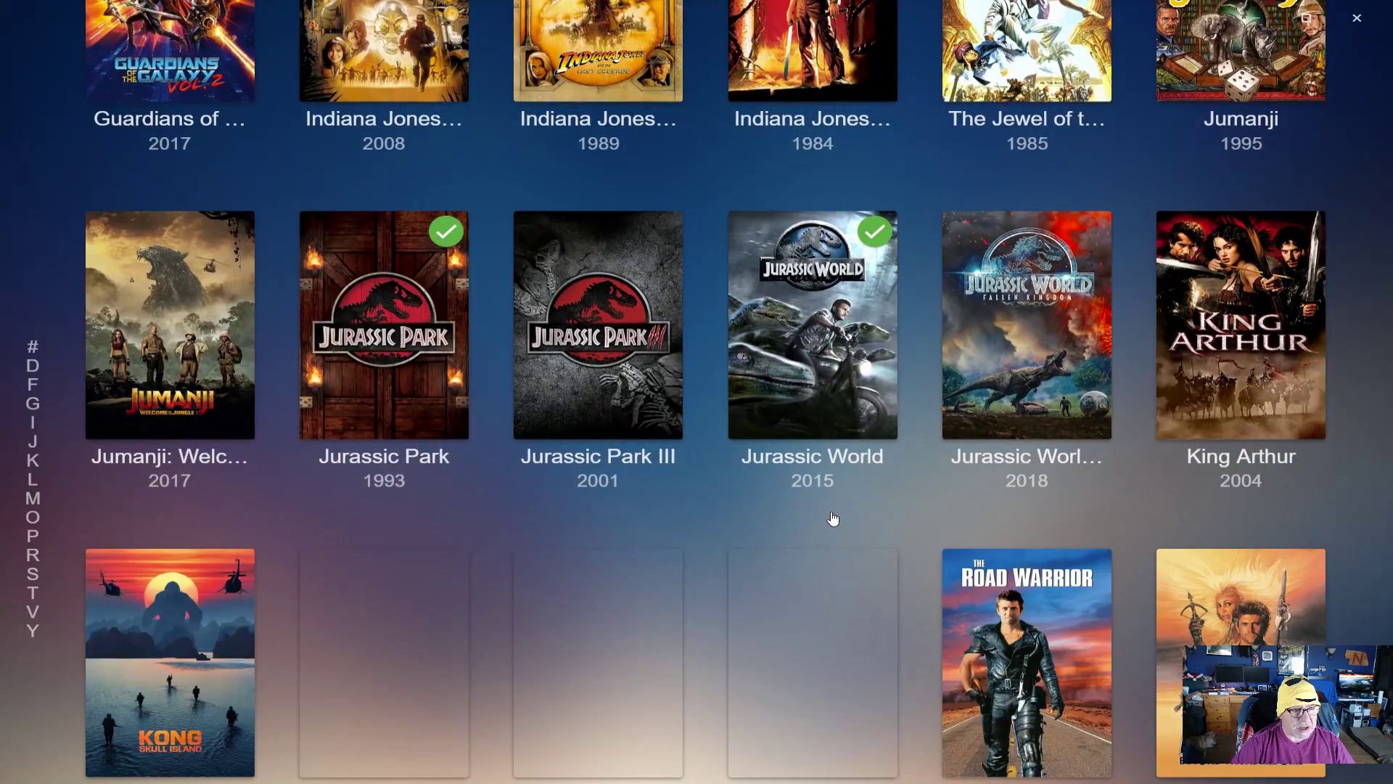
pyautogui.scroll(-3, 833, 517)
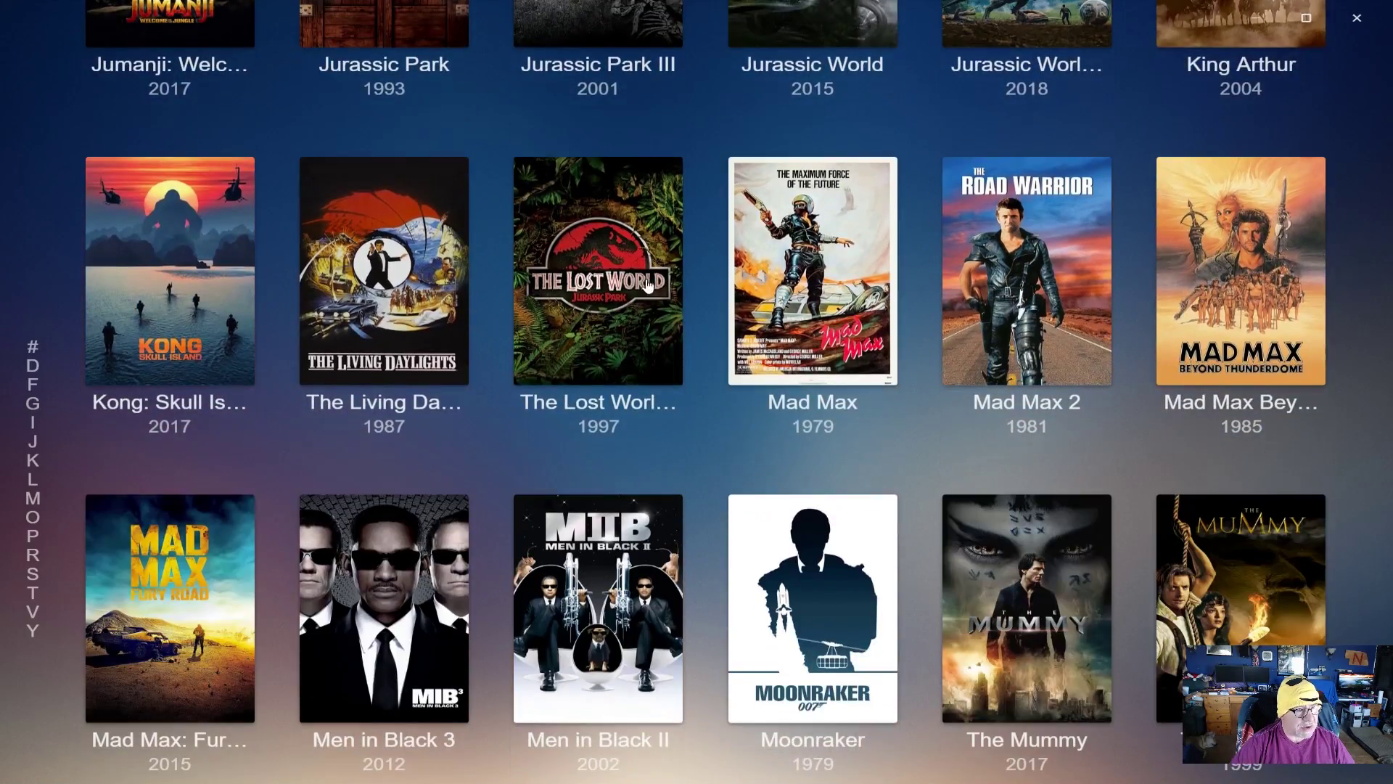
pyautogui.click(648, 285)
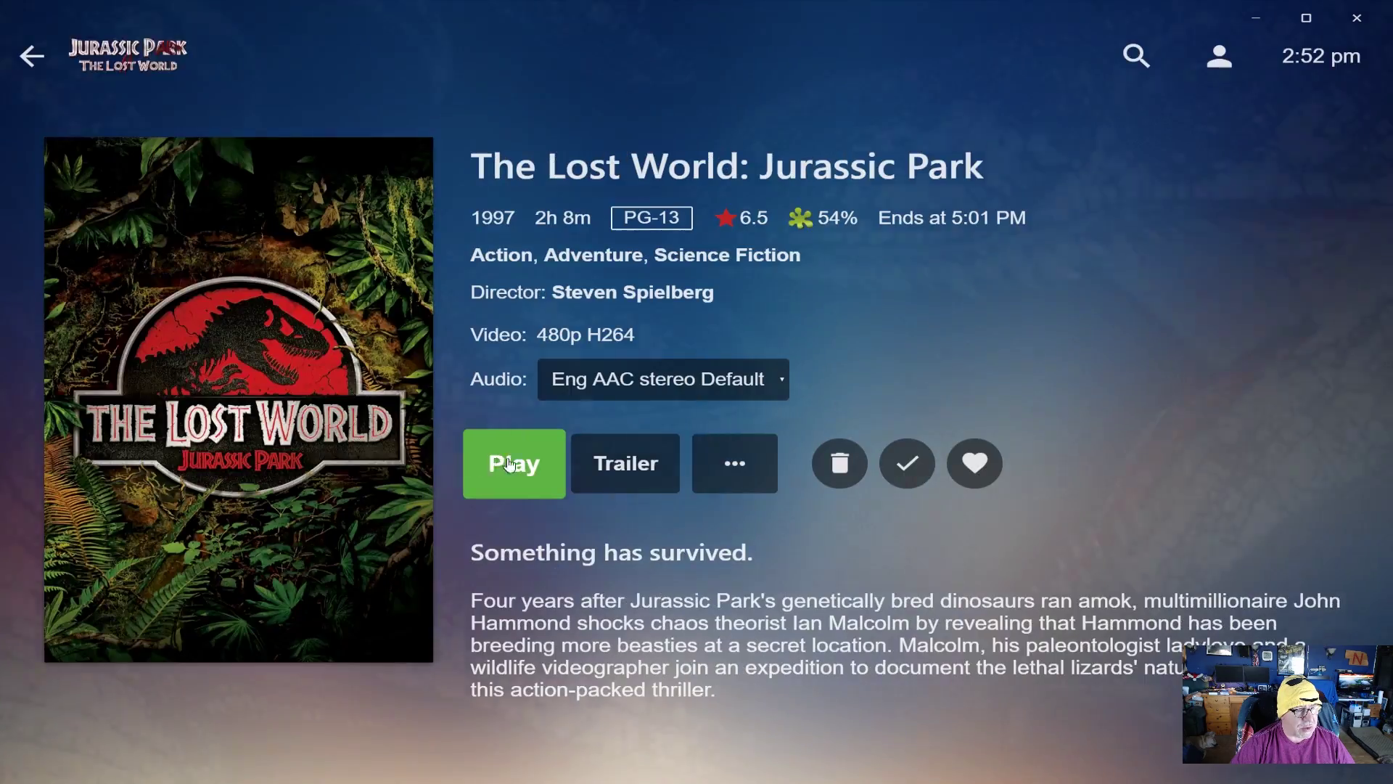
pyautogui.click(510, 464)
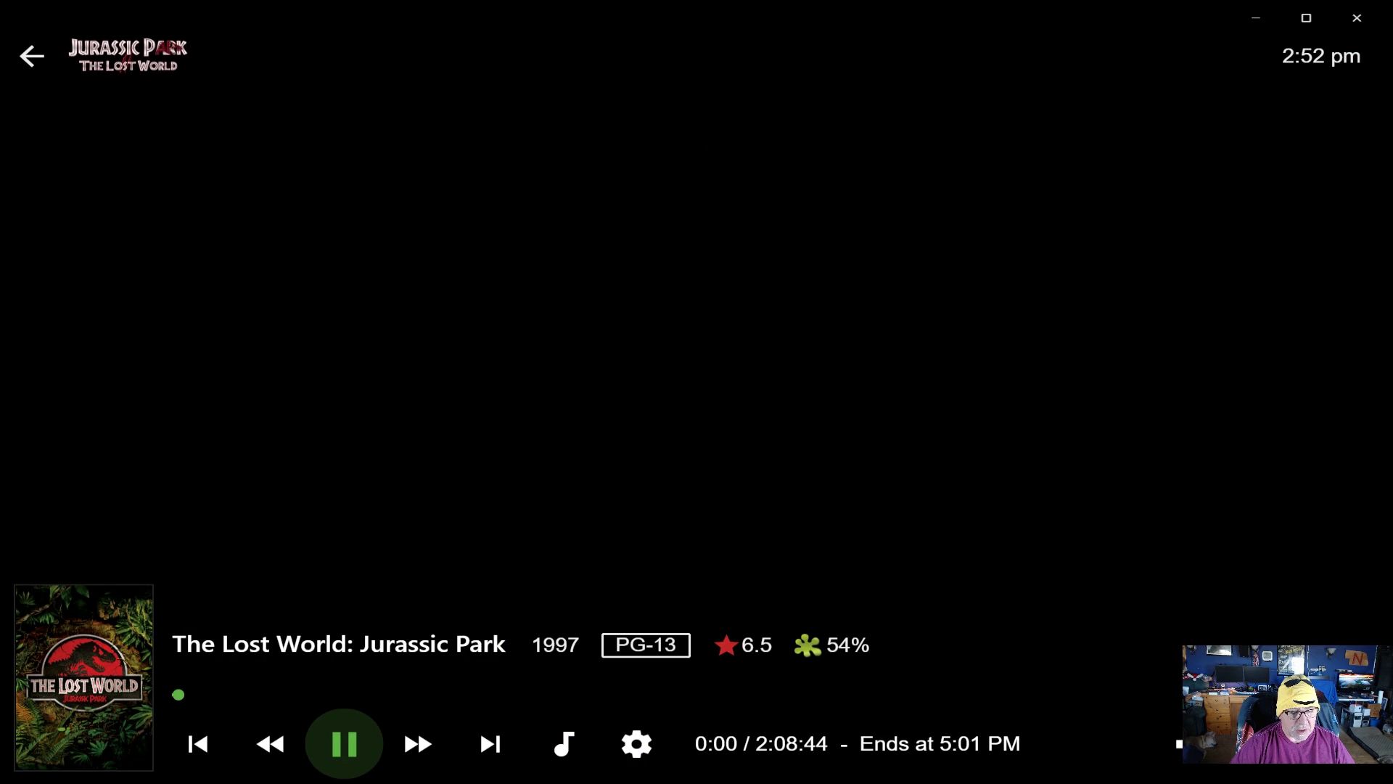
pyautogui.click(1179, 744)
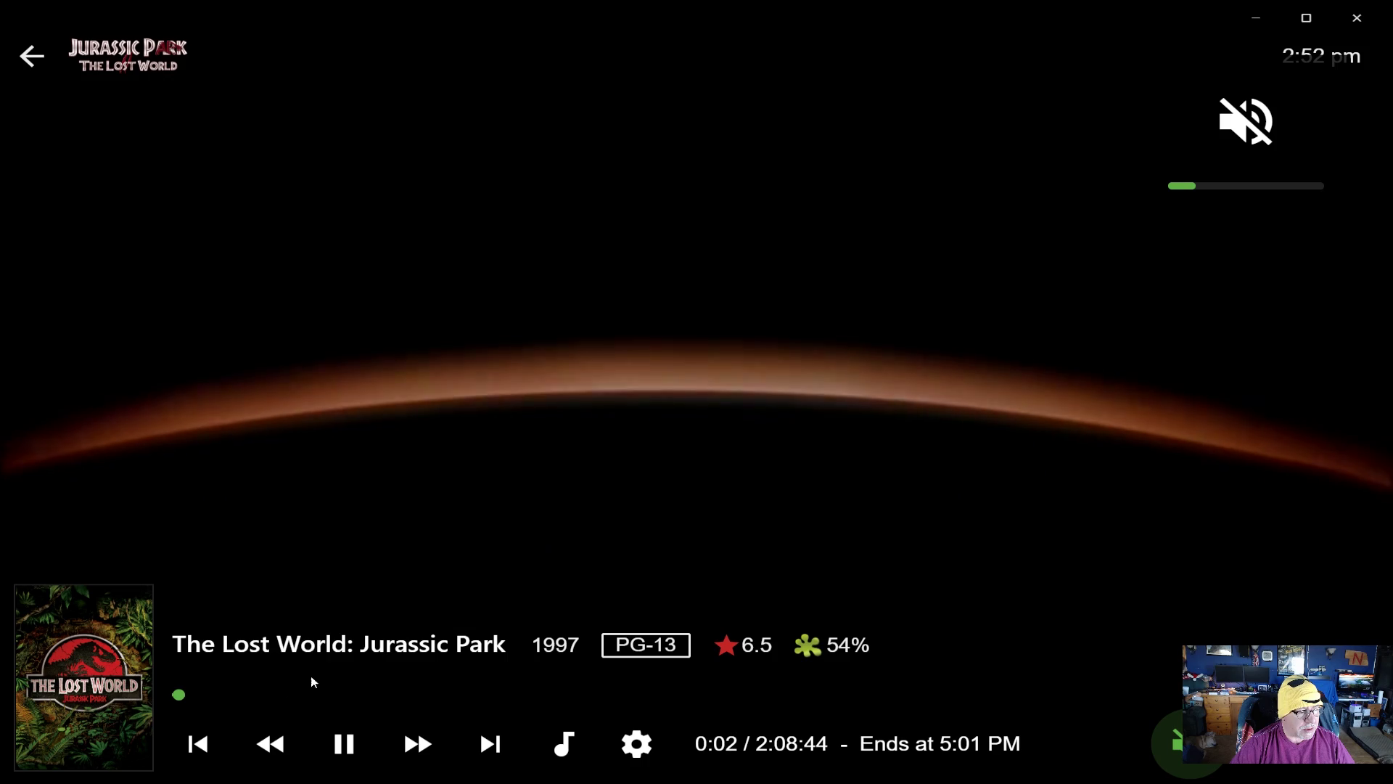
# Step: Skip forward through The Lost World in stages from about 11:04 to about 1:33:31, and jump back to about 42:28
pyautogui.click(281, 695)
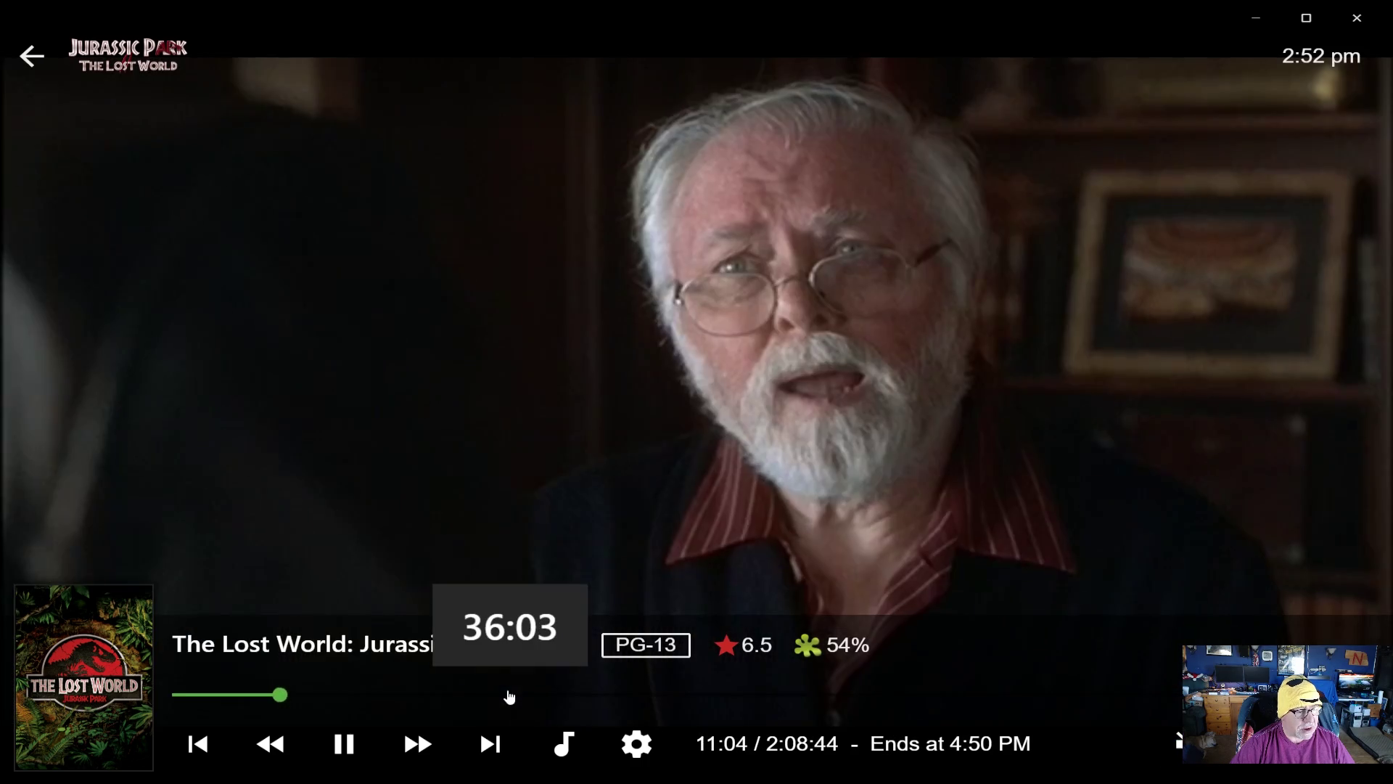
pyautogui.click(507, 695)
pyautogui.click(603, 696)
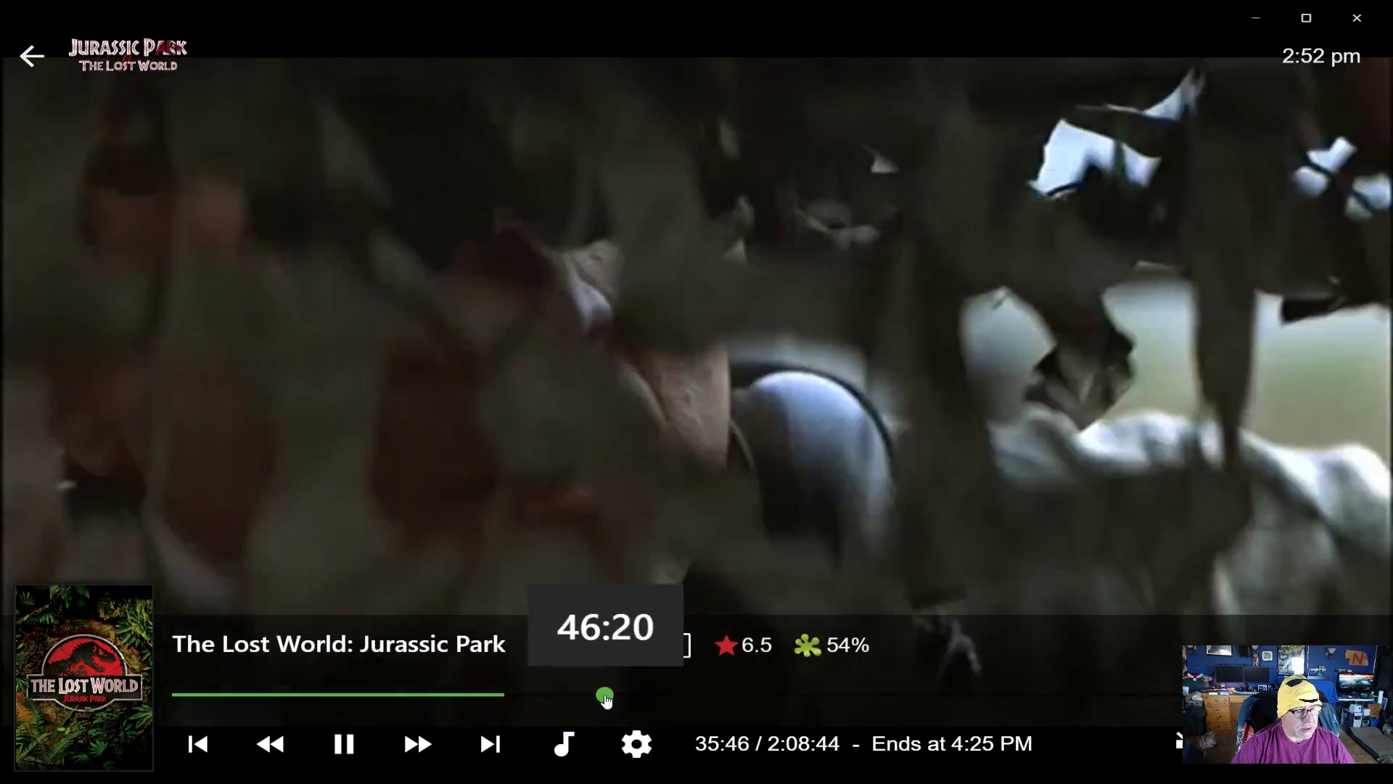
pyautogui.click(716, 695)
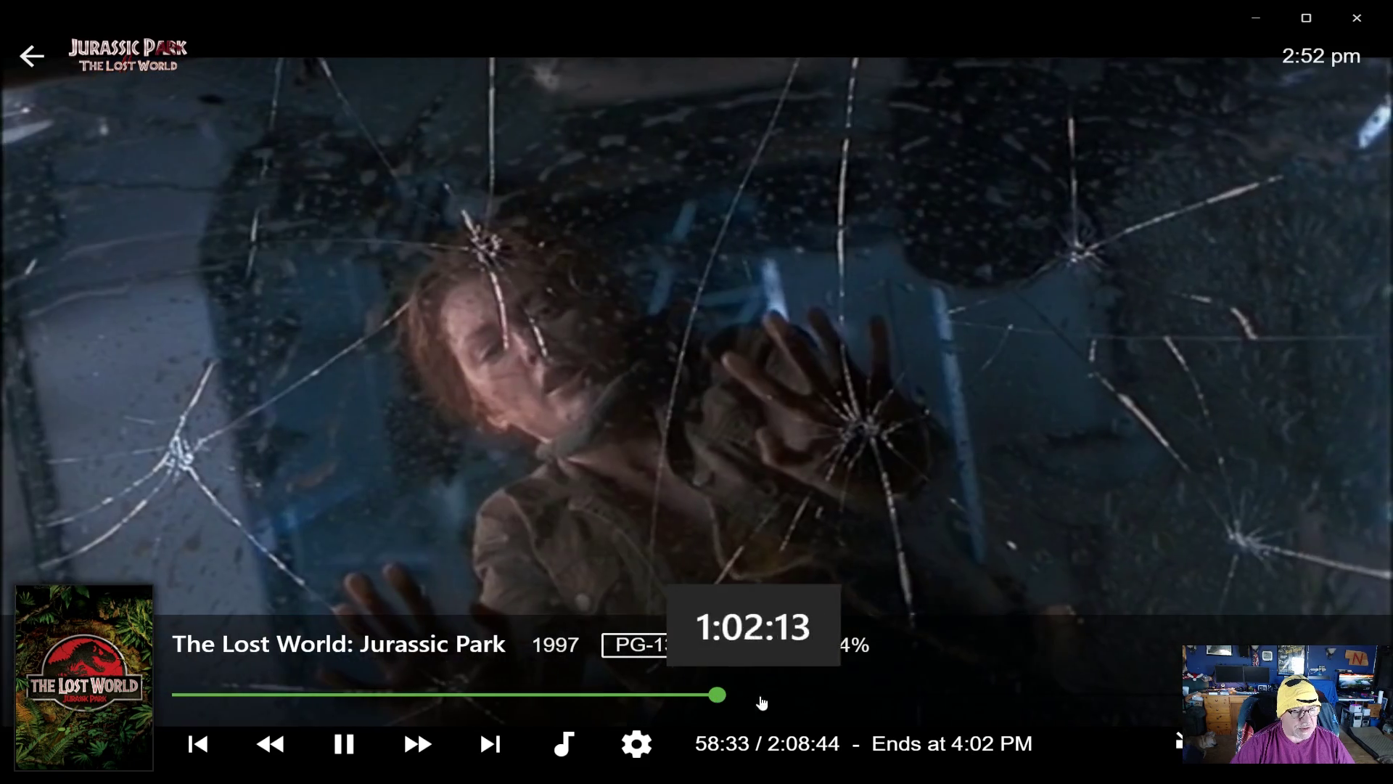
pyautogui.click(826, 698)
pyautogui.click(911, 698)
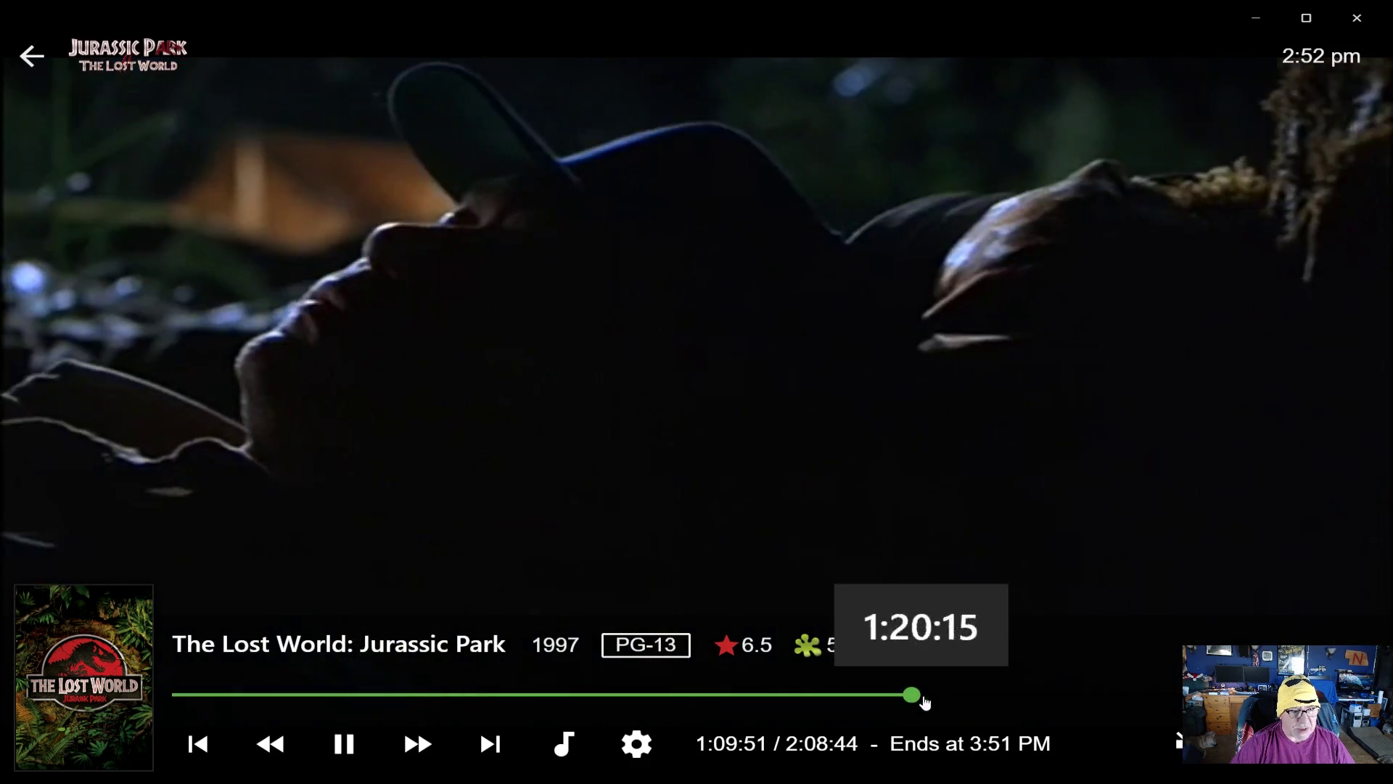
pyautogui.click(1037, 698)
pyautogui.click(684, 696)
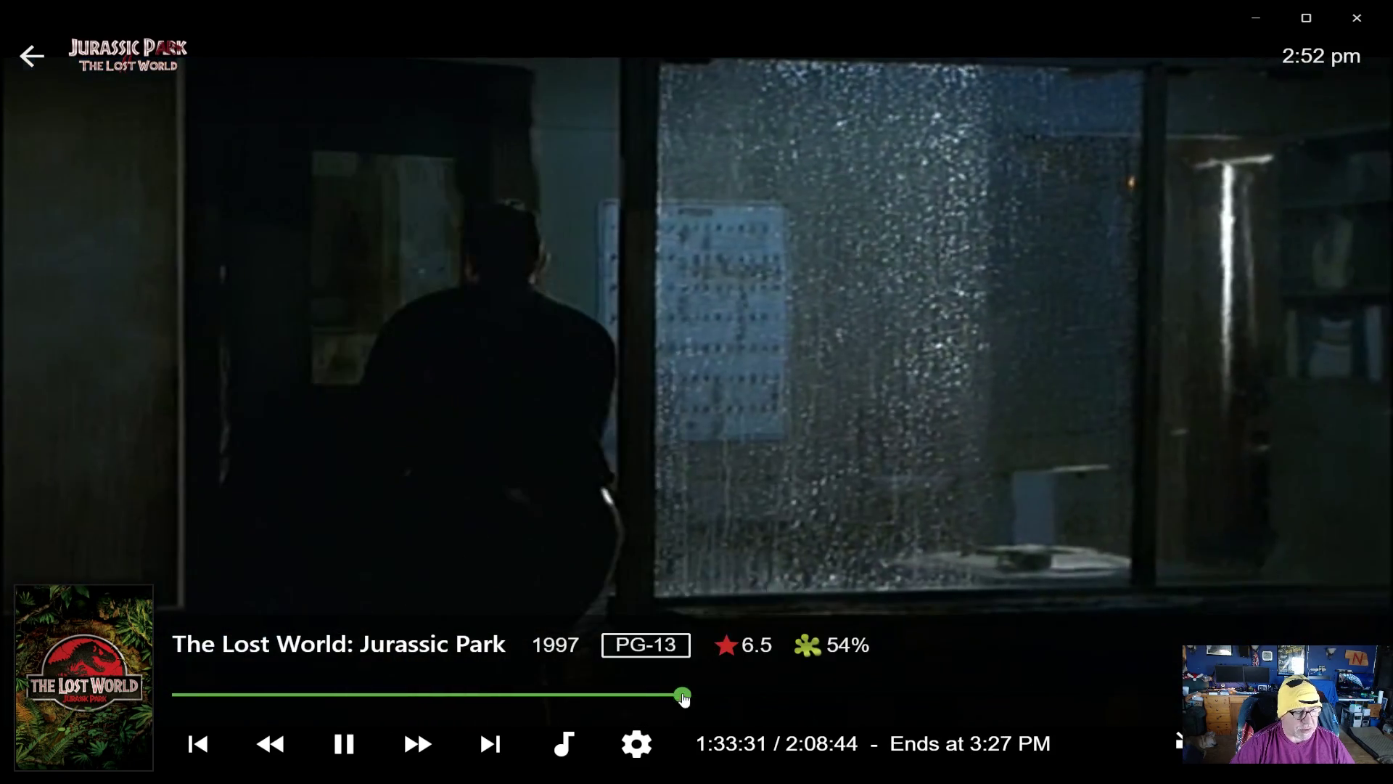
pyautogui.click(570, 696)
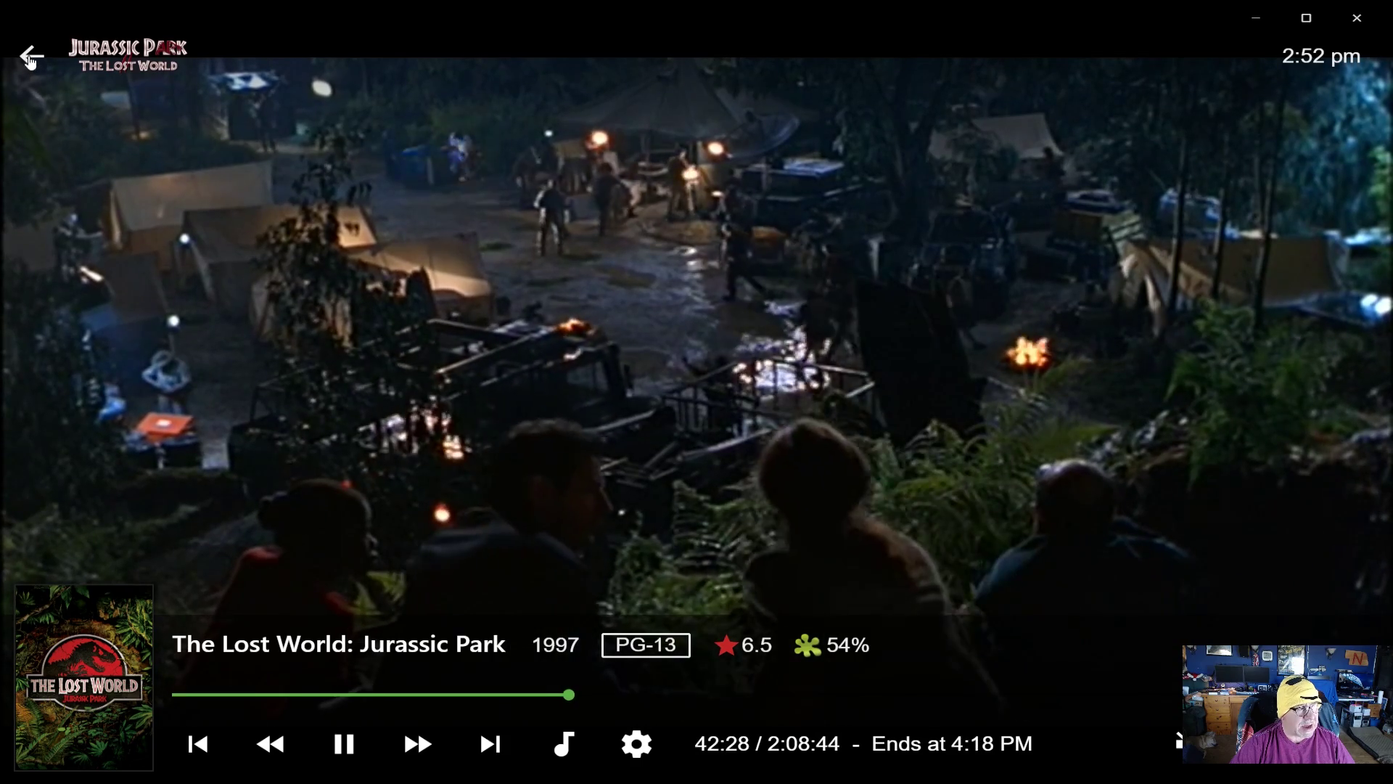
# Step: Stop The Lost World: Jurassic Park and return to the Emby Theater home screen
pyautogui.press('Escape')
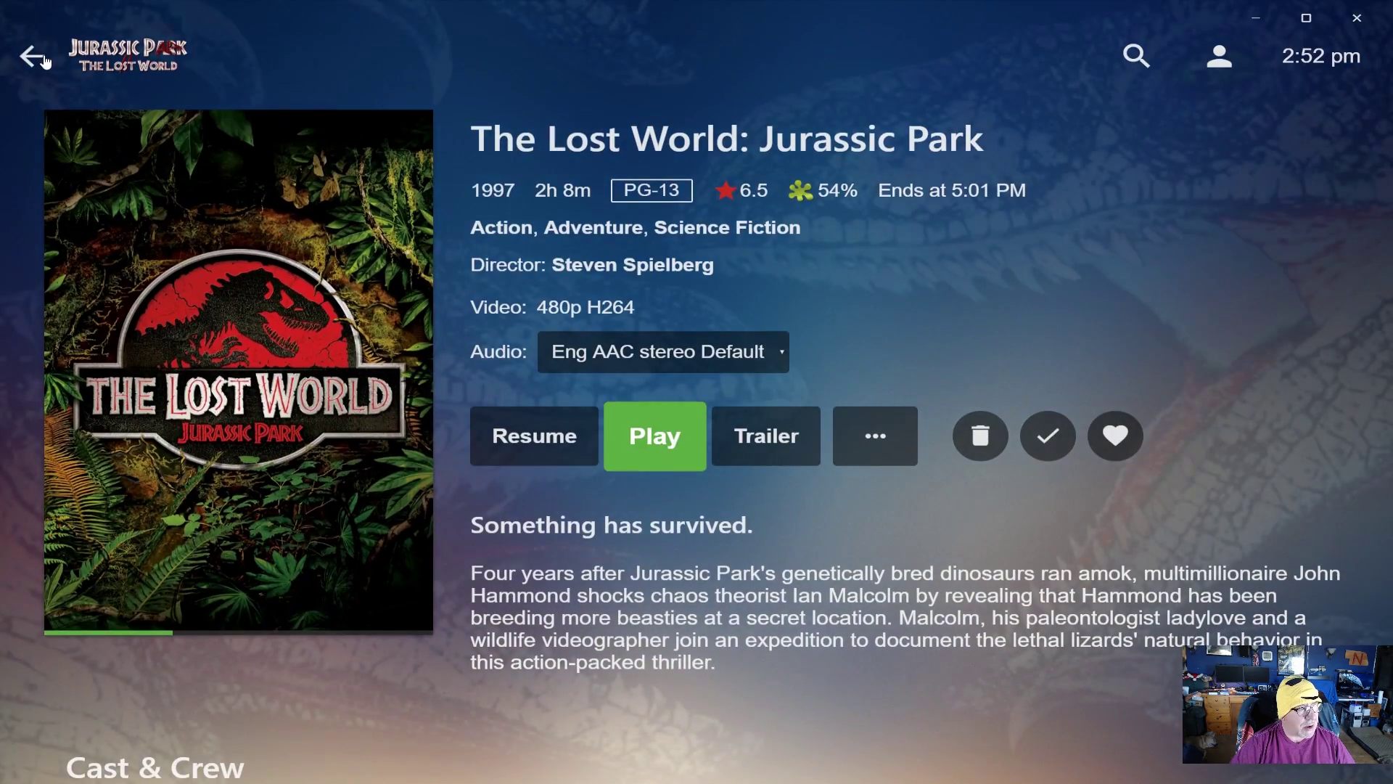
pyautogui.click(42, 59)
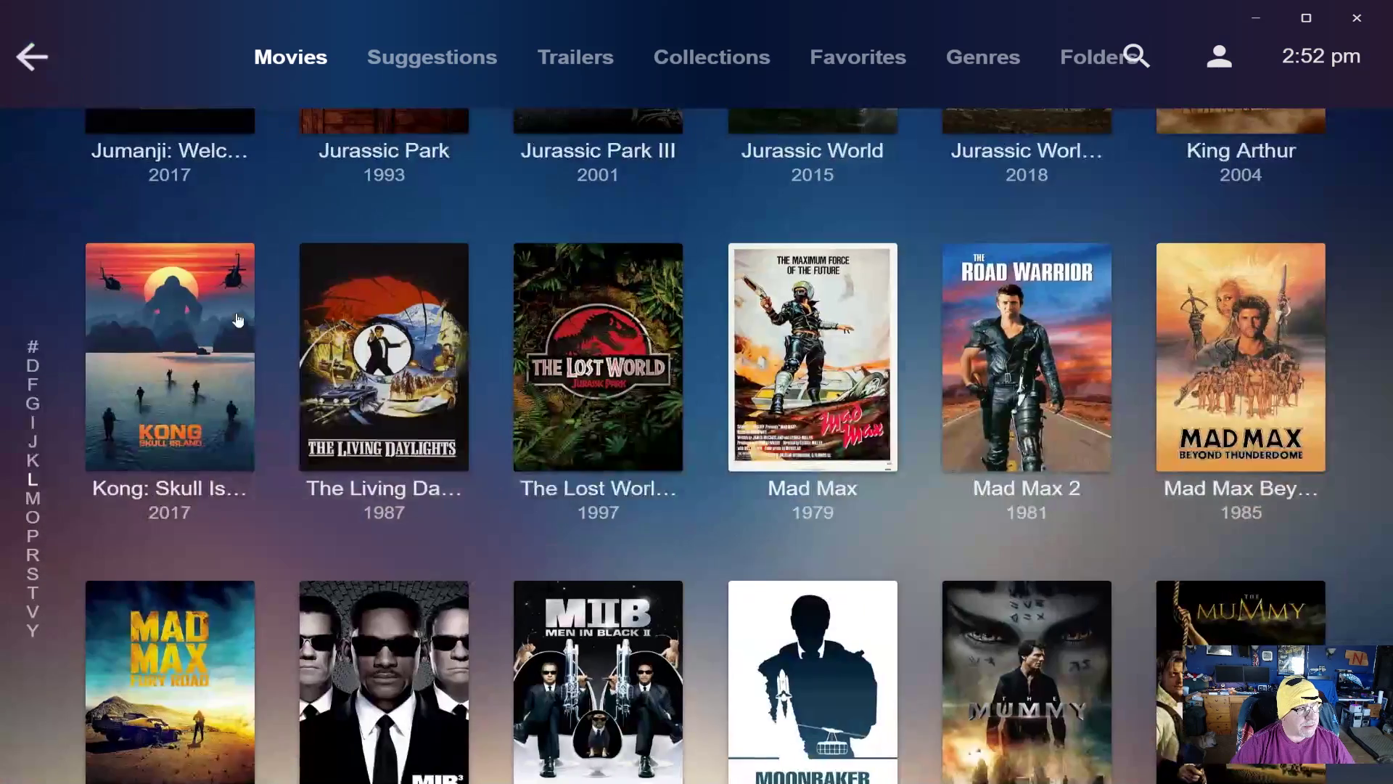
pyautogui.click(31, 58)
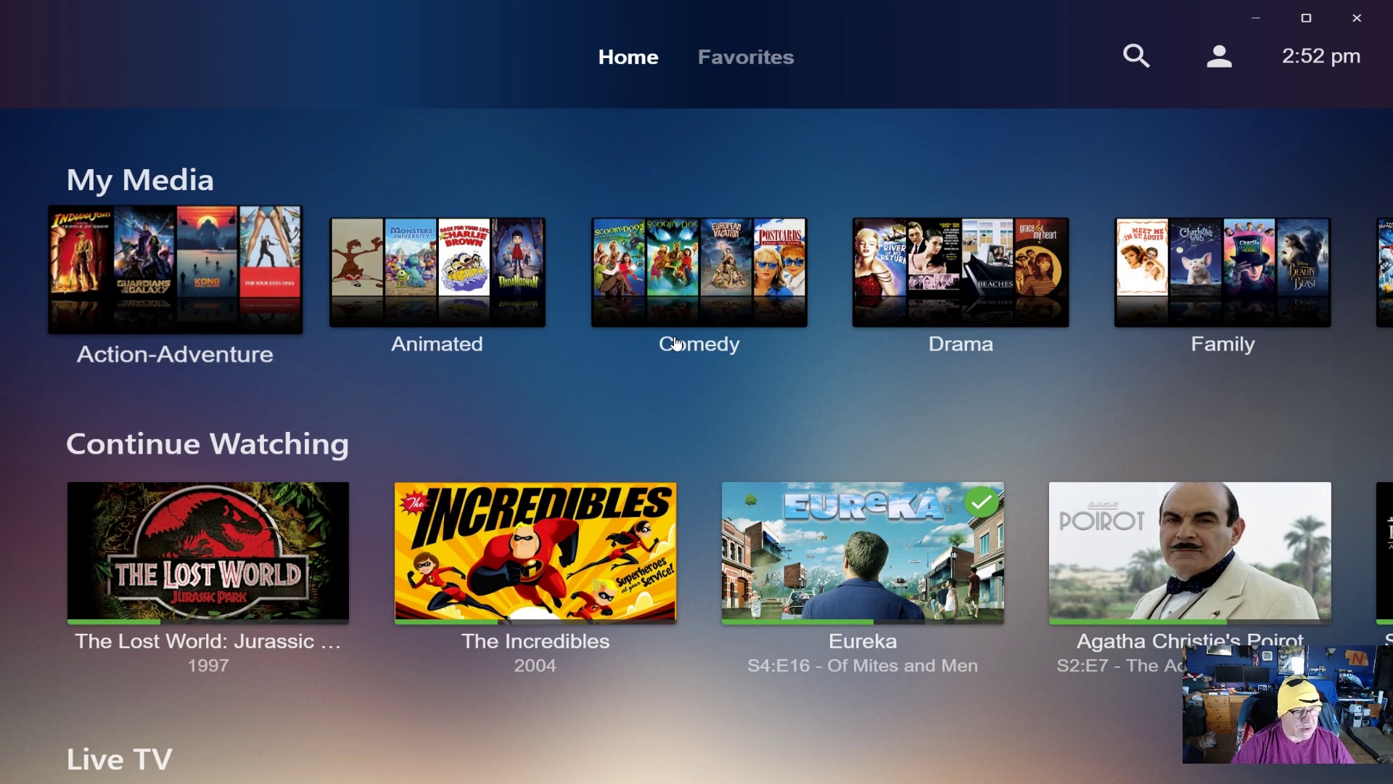
# Step: Open the Live TV guide in Emby Theater and play Soap on channel 4.2 with the sound muted
pyautogui.scroll(-5, 677, 344)
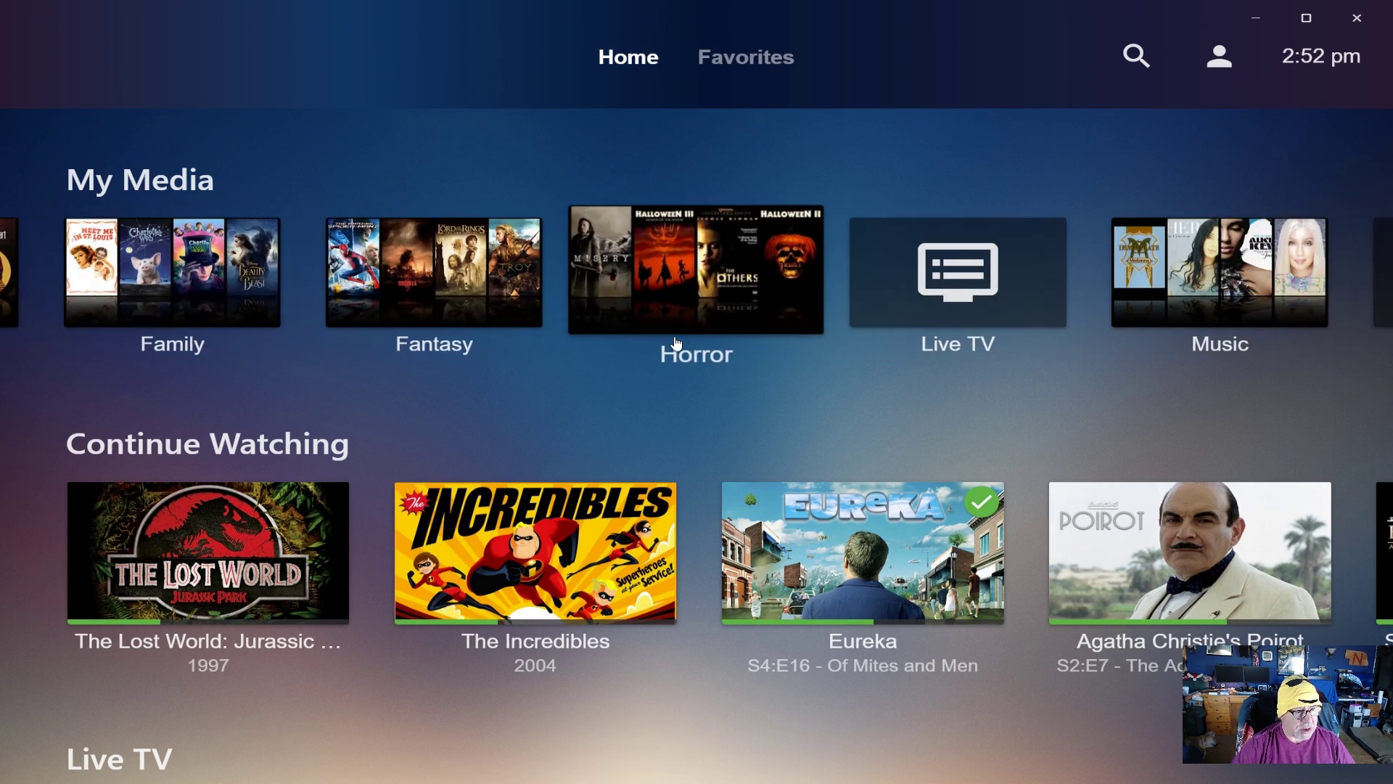
pyautogui.click(677, 344)
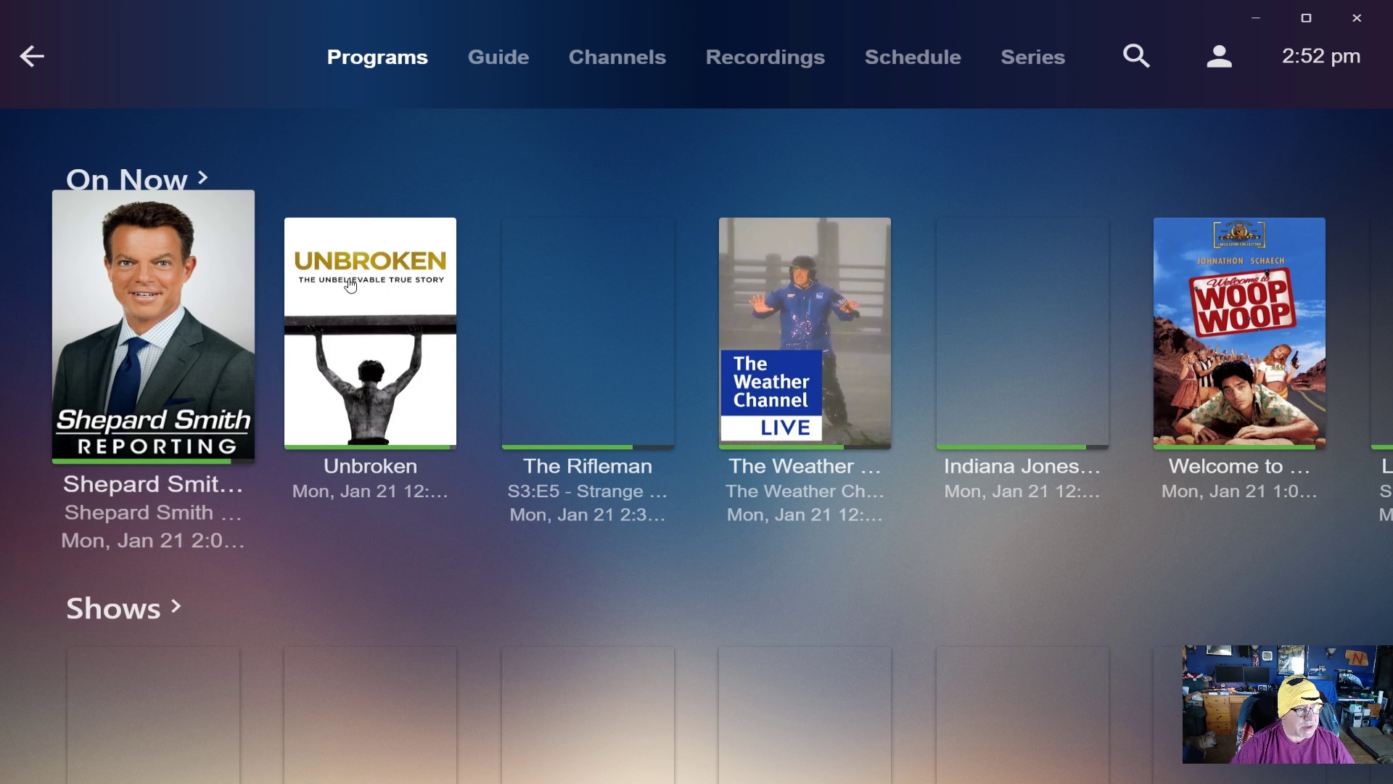
pyautogui.click(506, 62)
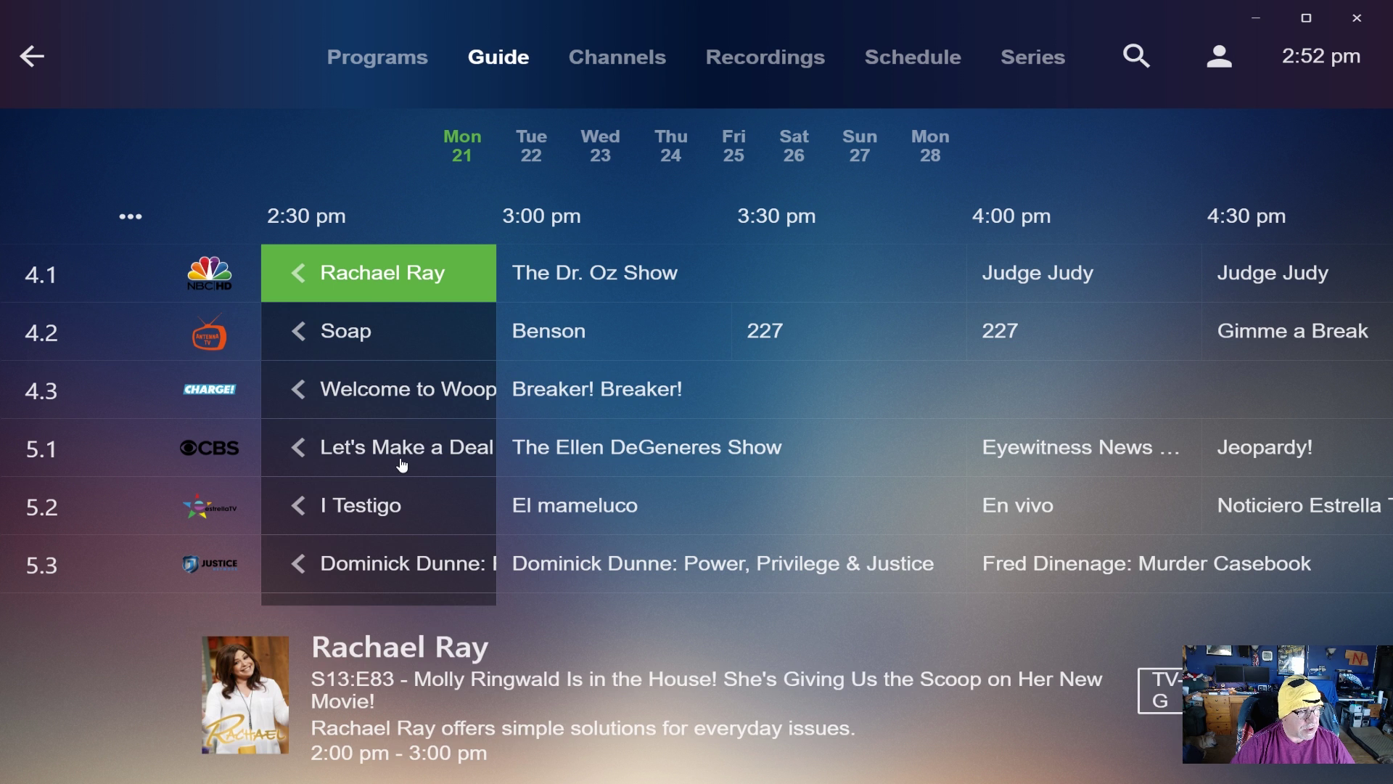
pyautogui.click(417, 346)
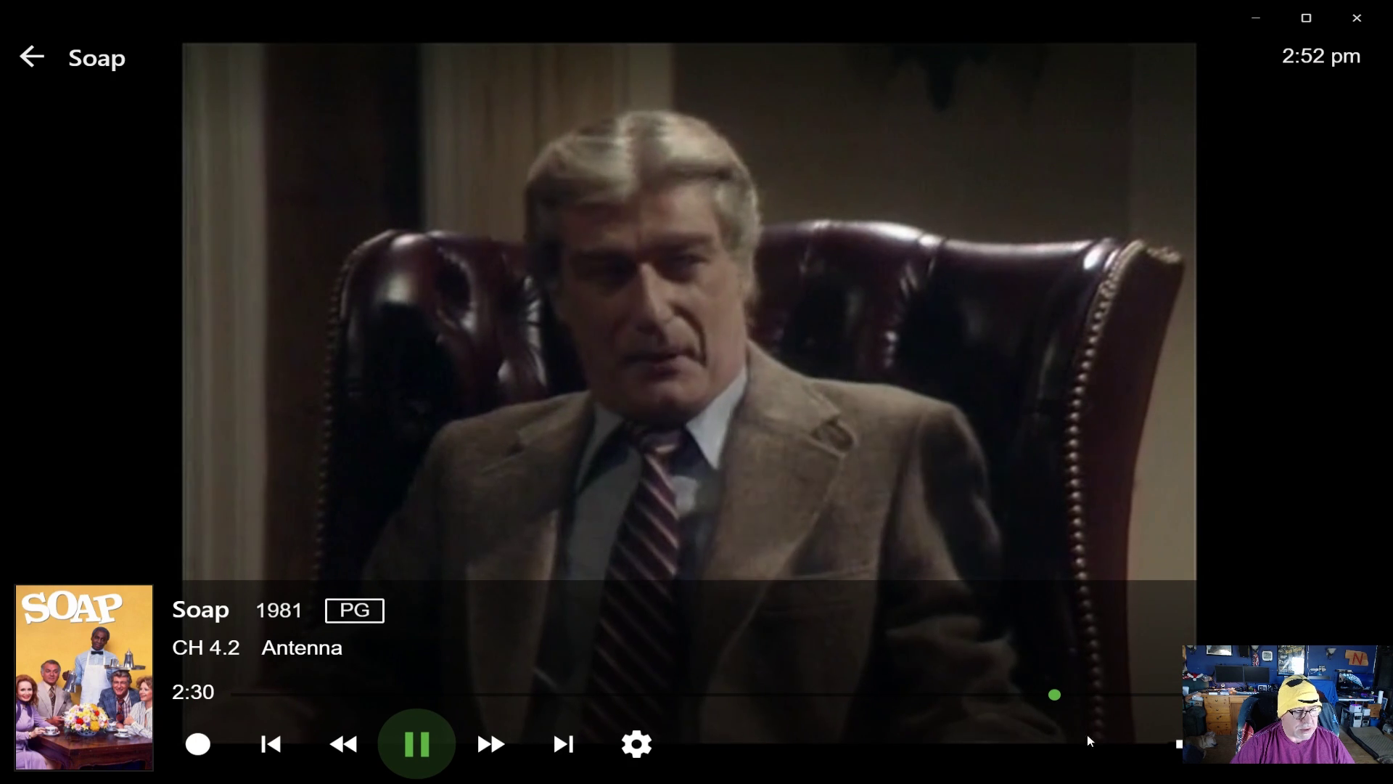
pyautogui.click(1177, 744)
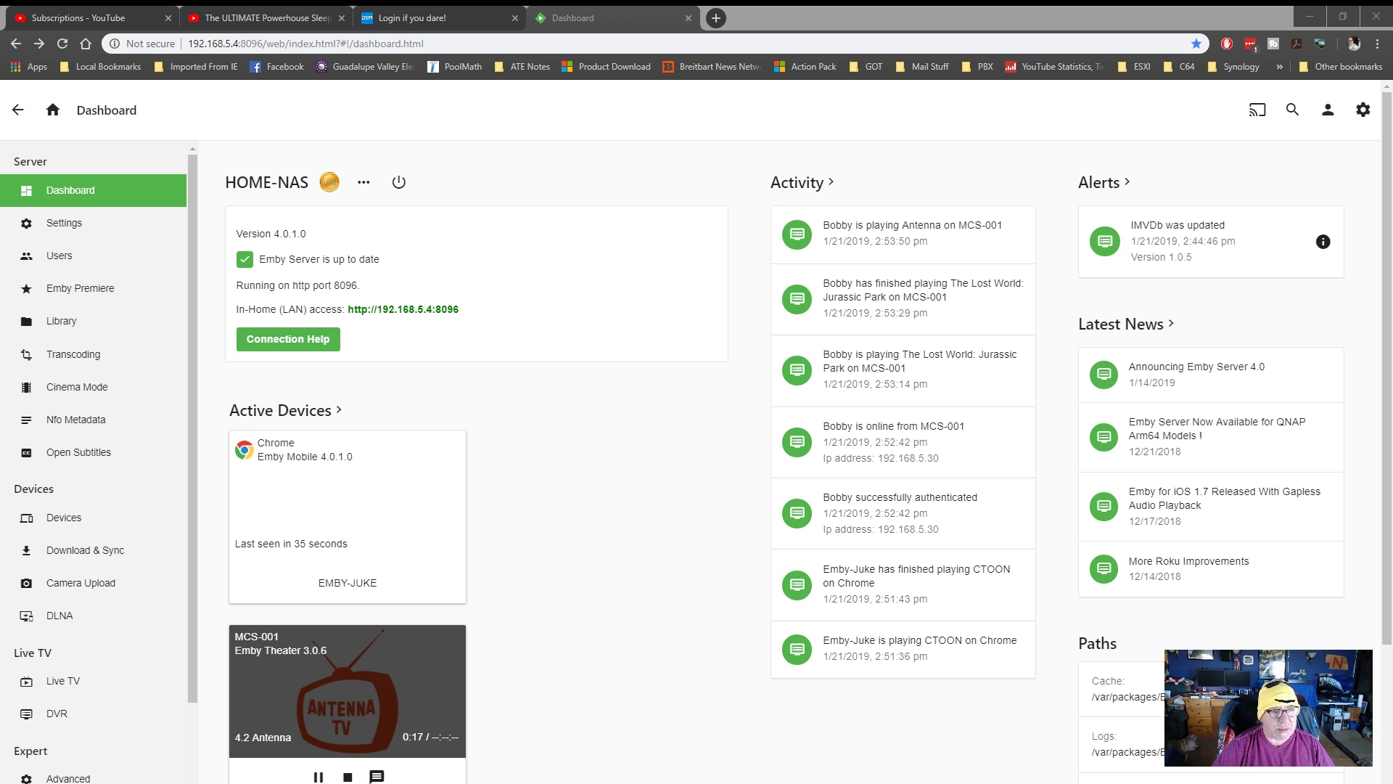
# Step: Switch to the Emby Server dashboard in Chrome and examine how the Emby Theater device MCS-001 is playing its stream
pyautogui.click(510, 459)
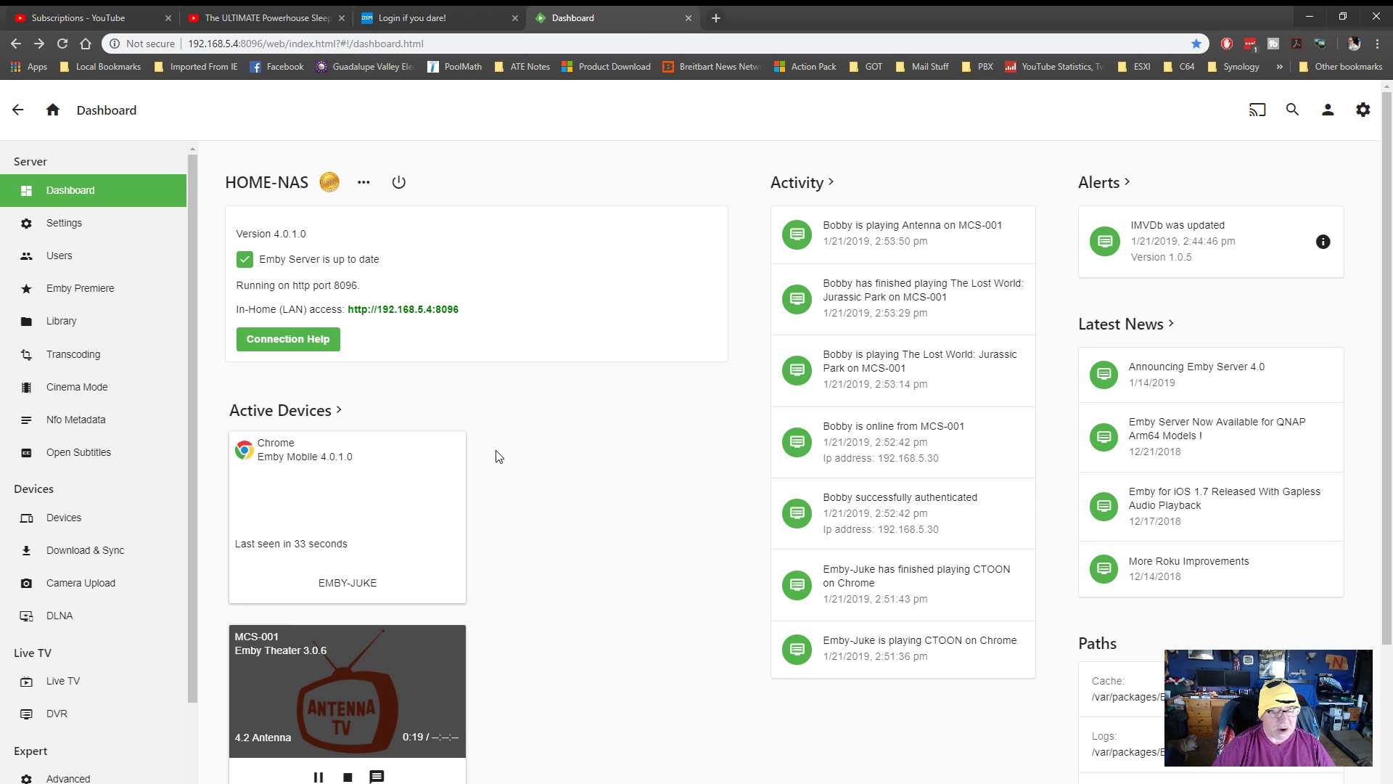
pyautogui.scroll(-4, 620, 520)
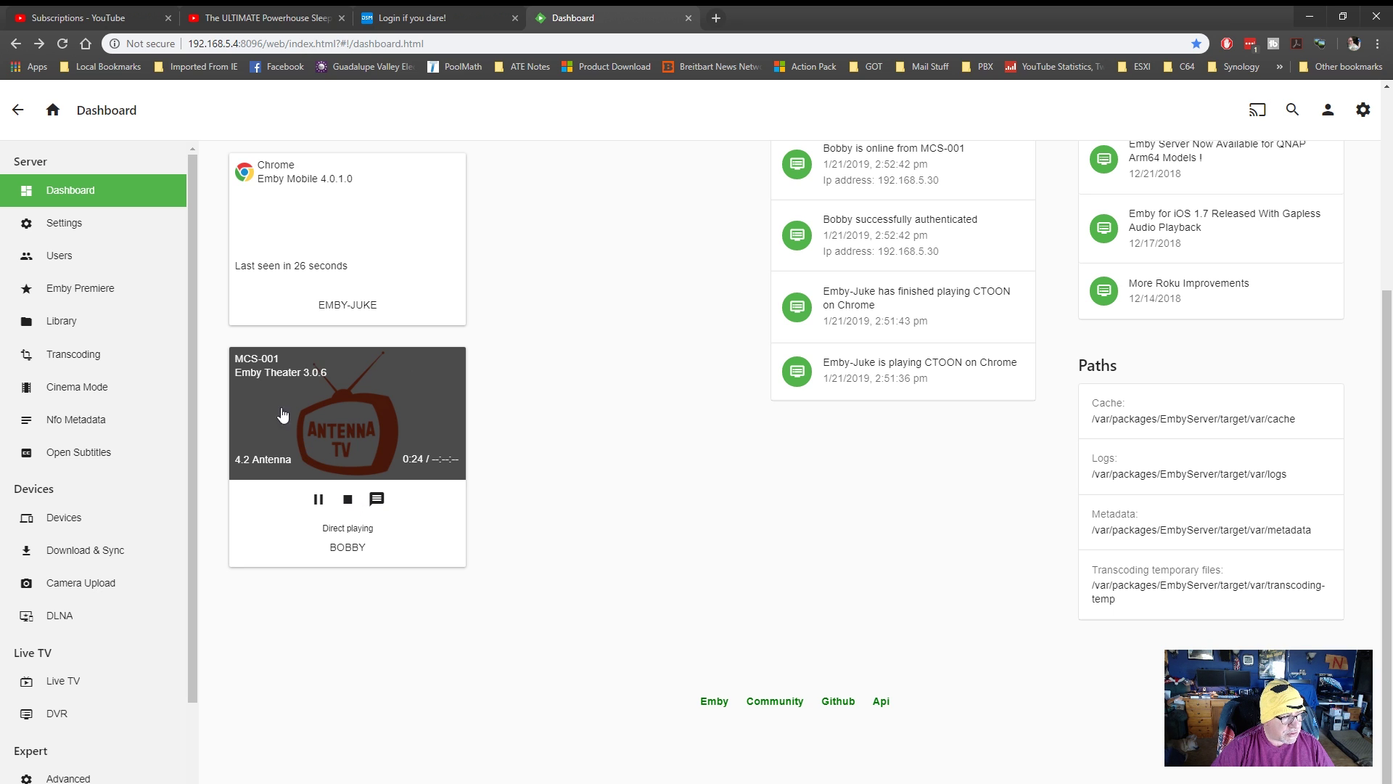
# Step: Stop the channel 4.2 Antenna stream on MCS-001 from the dashboard and examine how the device plays channel 1412 PAR
pyautogui.click(349, 502)
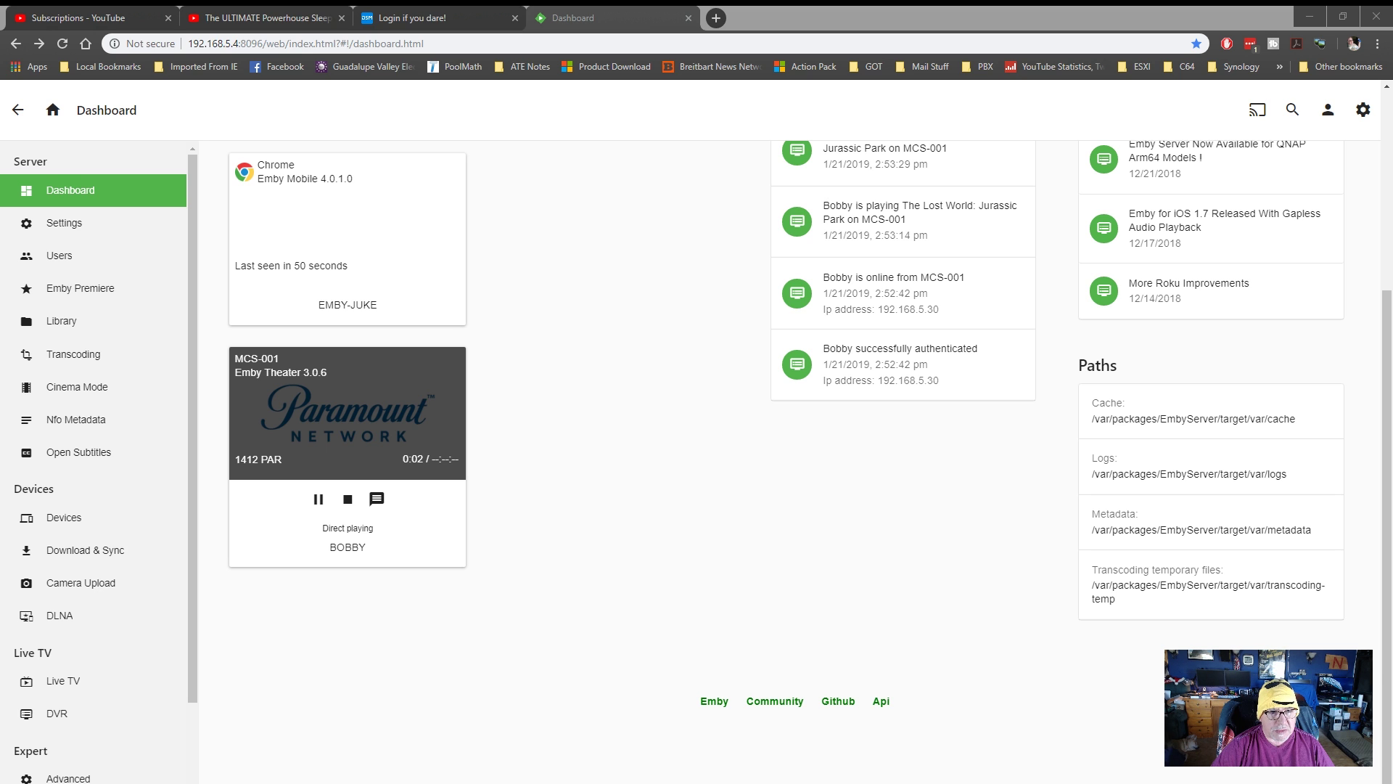
pyautogui.click(784, 394)
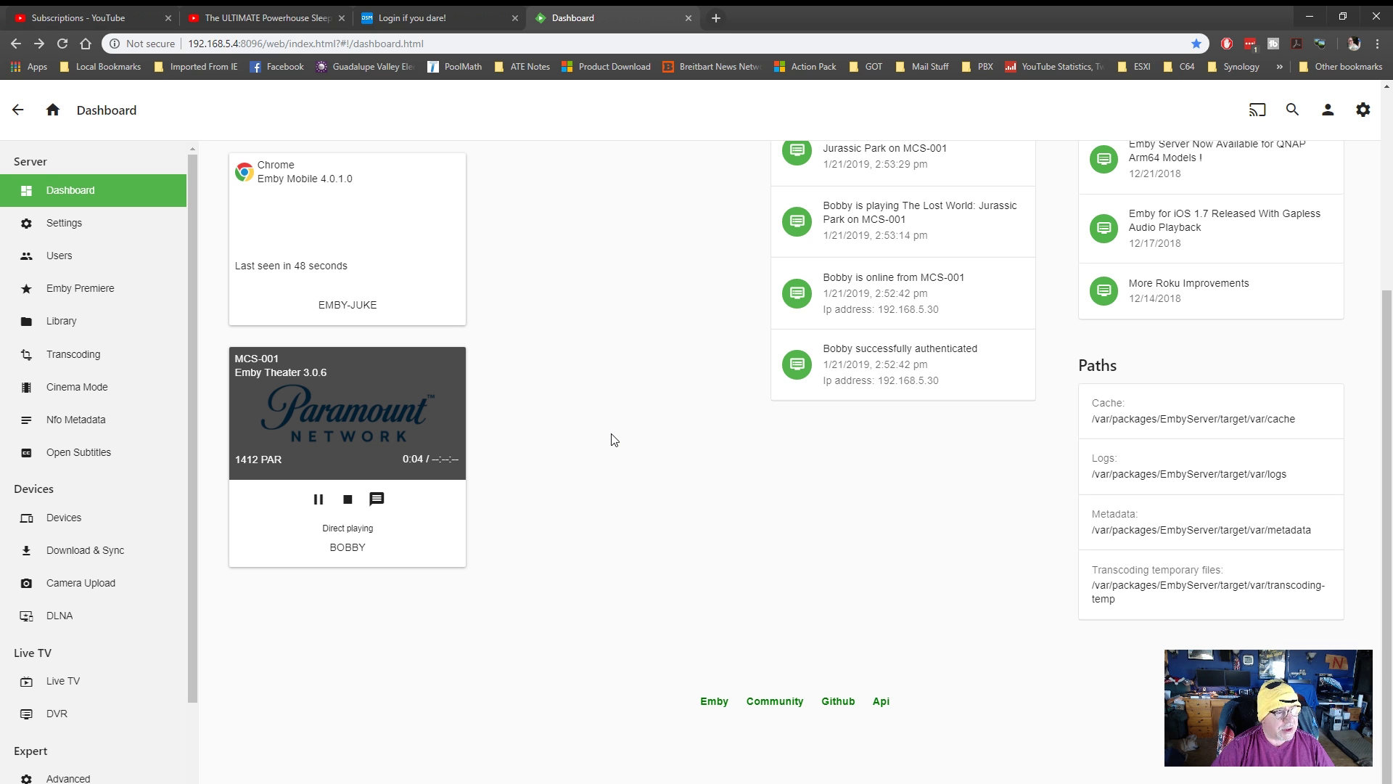
pyautogui.scroll(4, 615, 440)
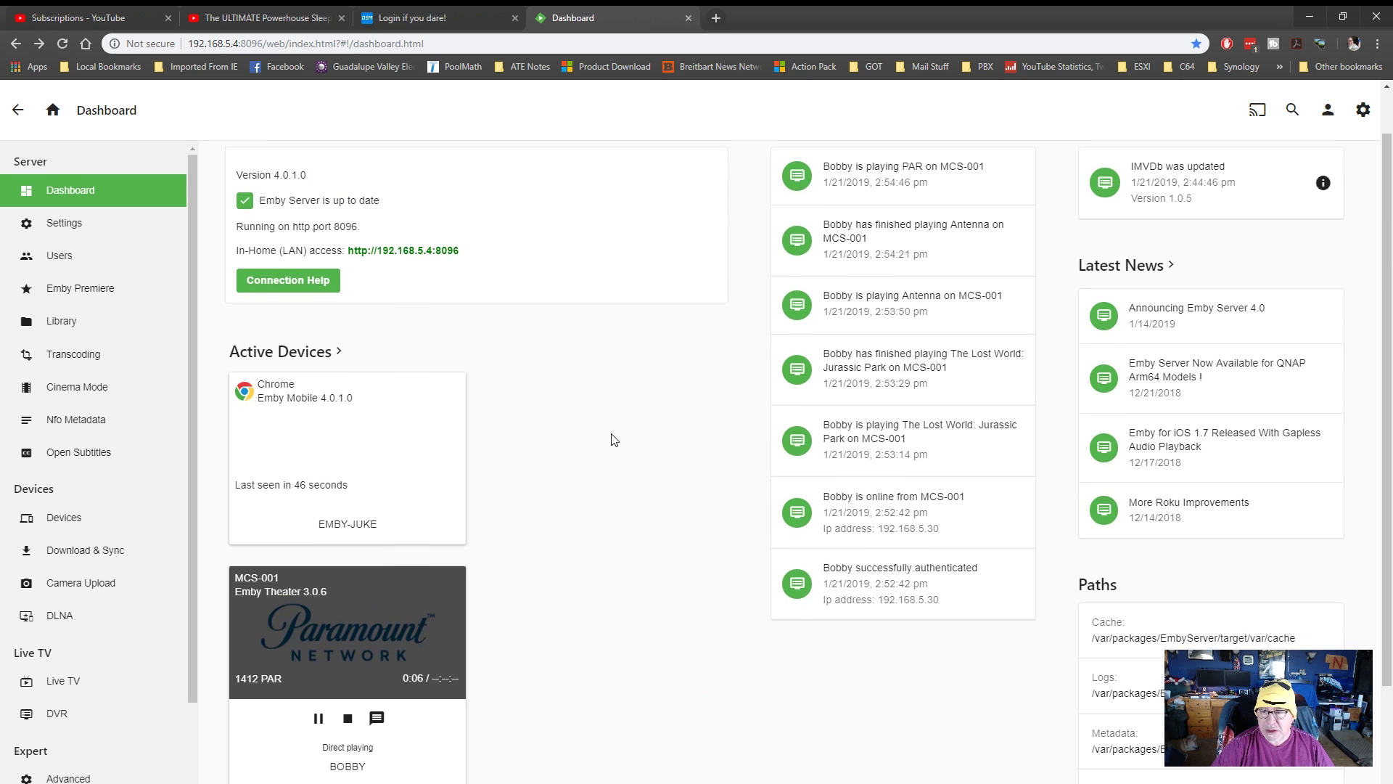
pyautogui.scroll(-4, 614, 440)
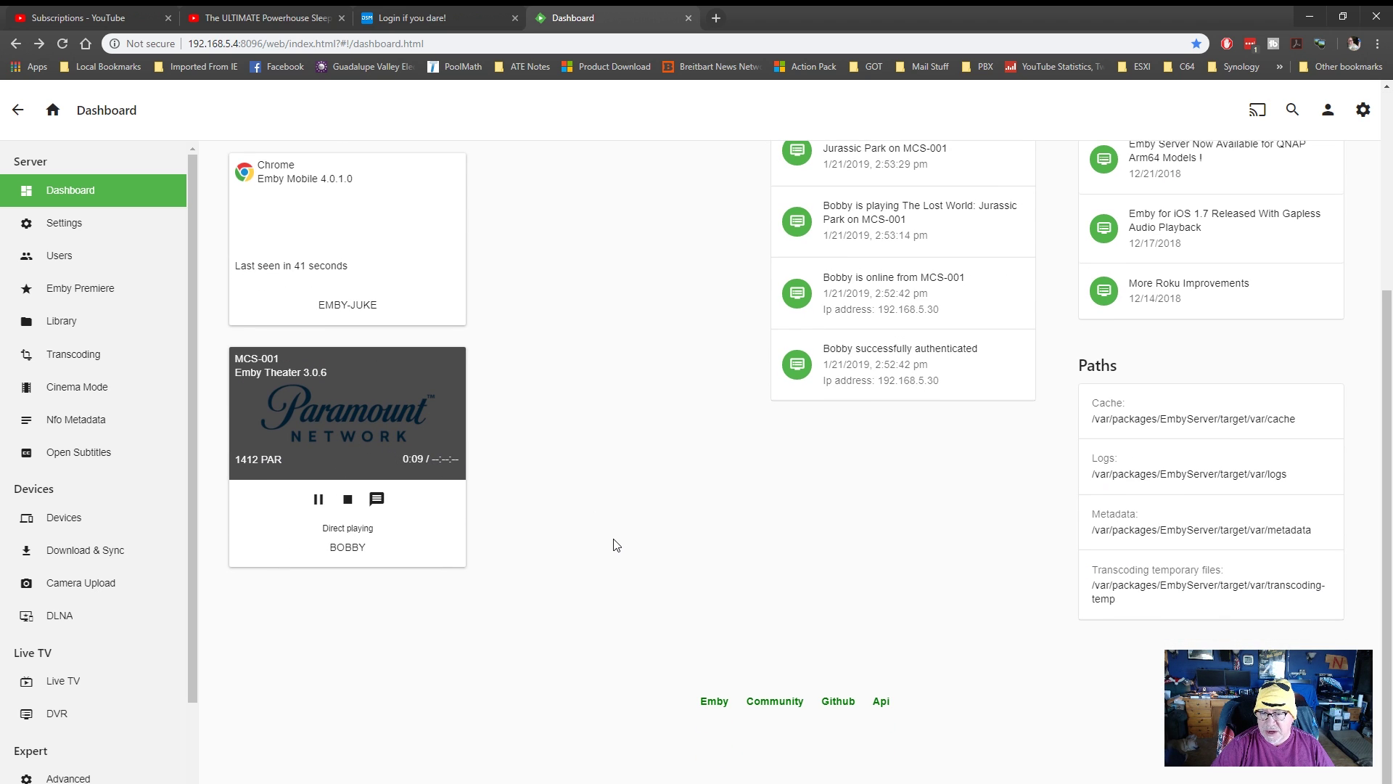
pyautogui.scroll(4, 616, 544)
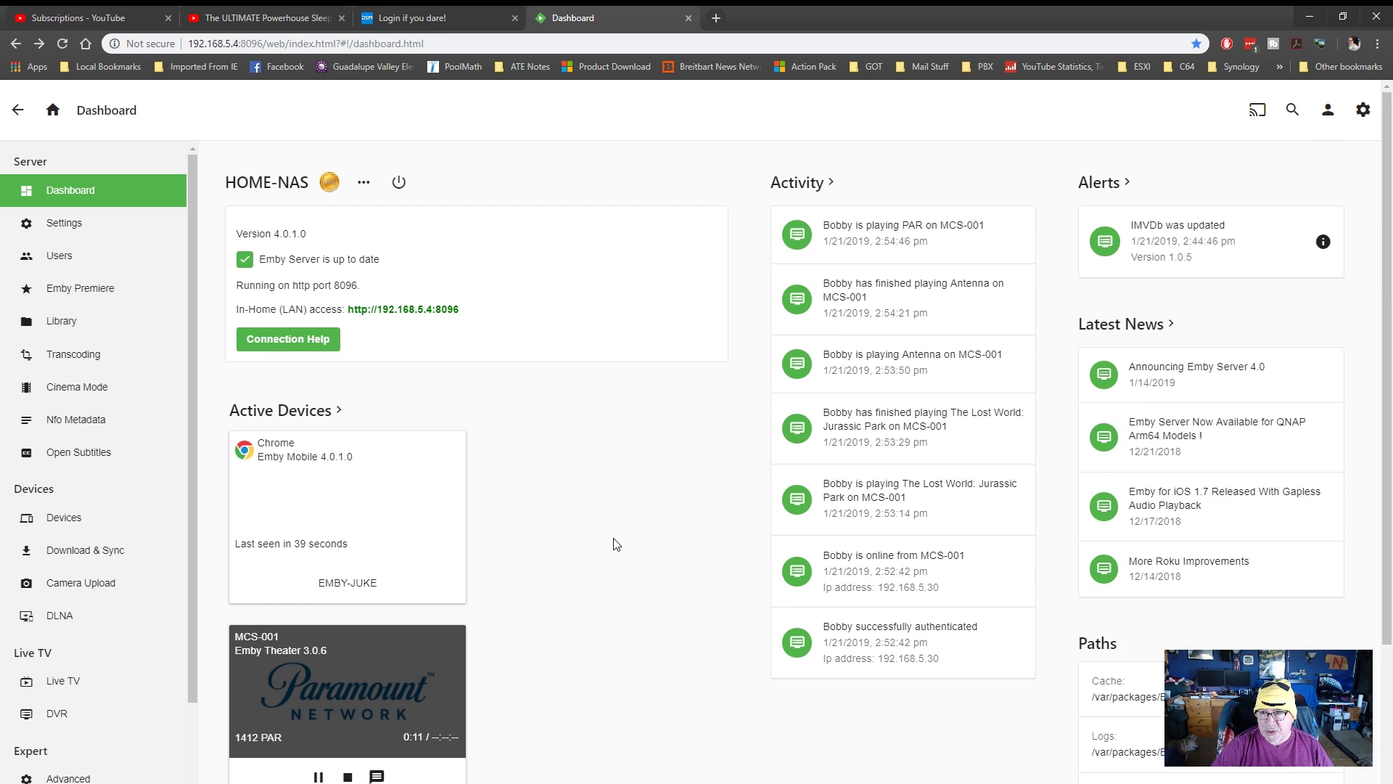
pyautogui.scroll(-2, 616, 544)
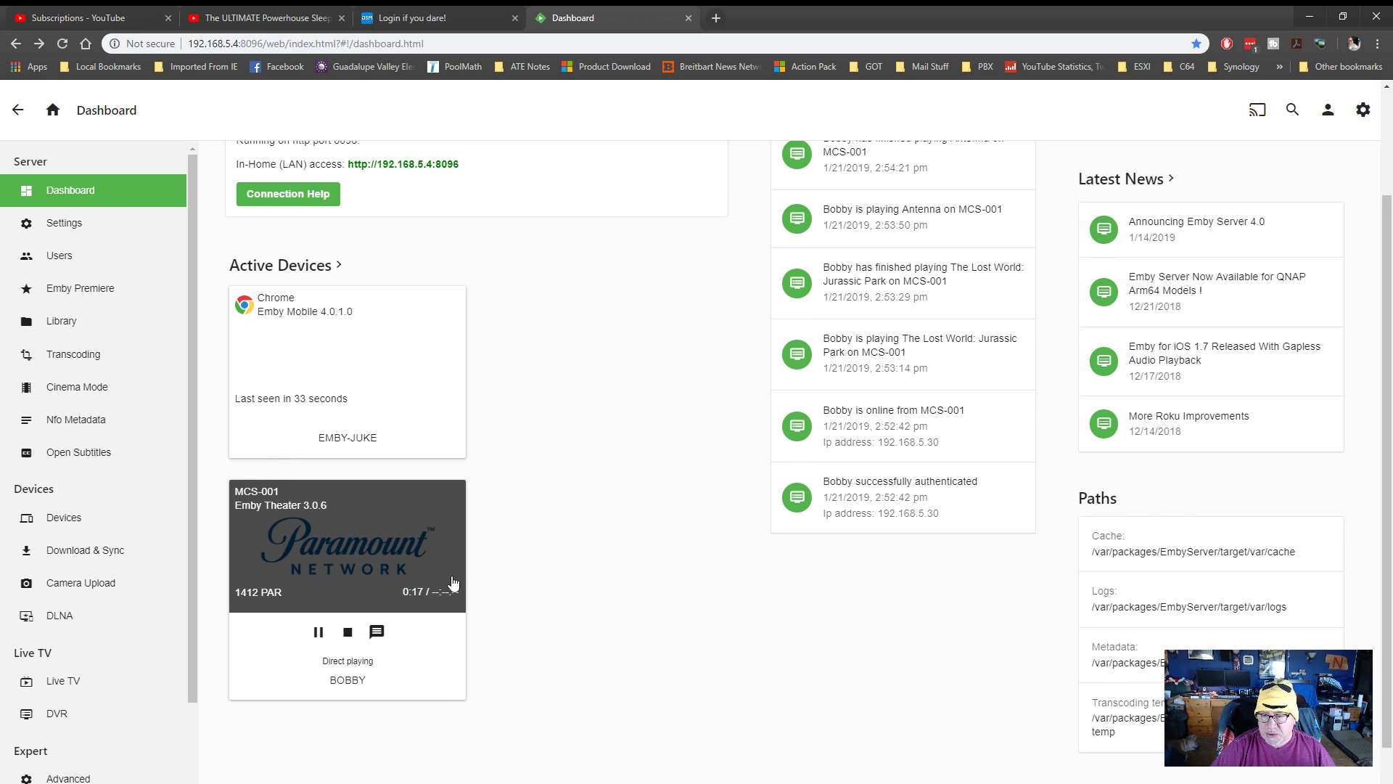
pyautogui.scroll(1, 533, 592)
pyautogui.scroll(2, 534, 591)
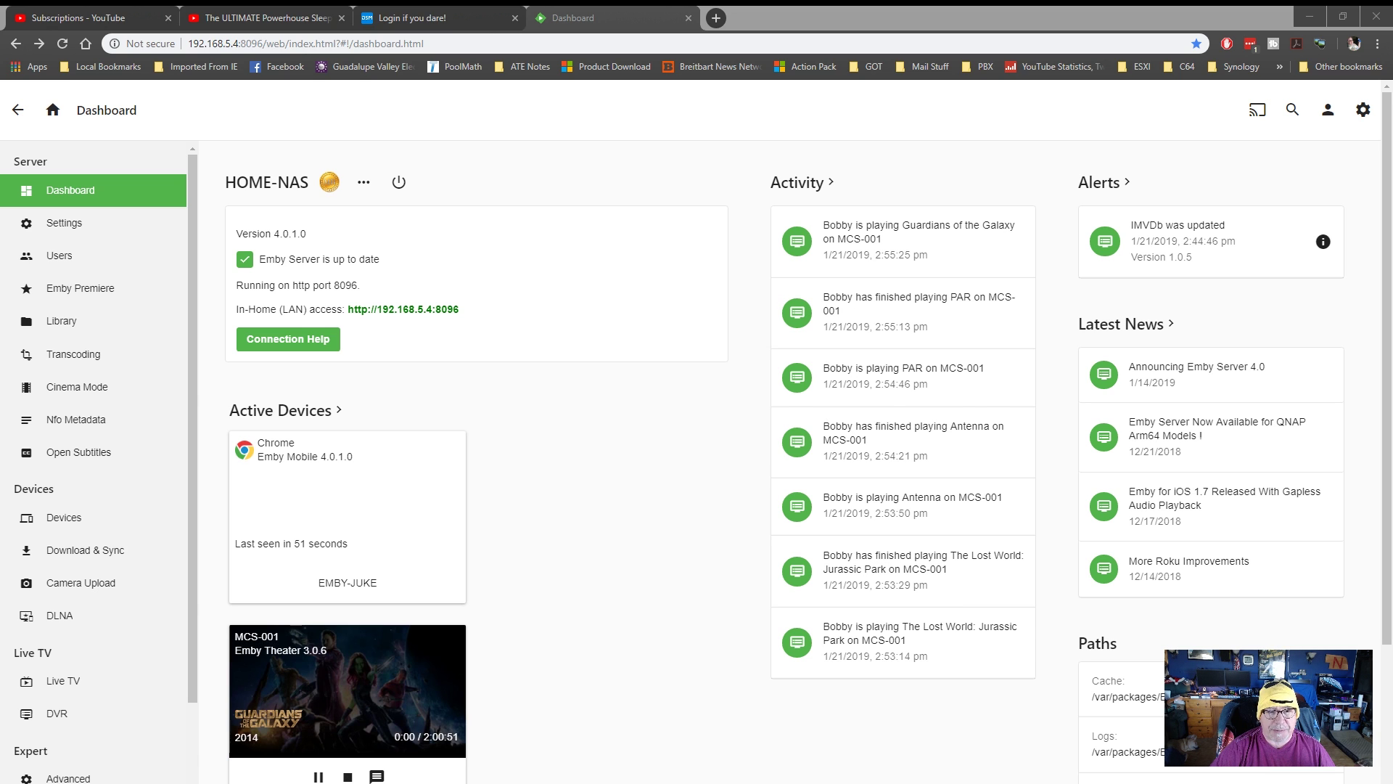
# Step: Examine in the server dashboard how Emby Theater on MCS-001 is playing Guardians of the Galaxy
pyautogui.click(1256, 25)
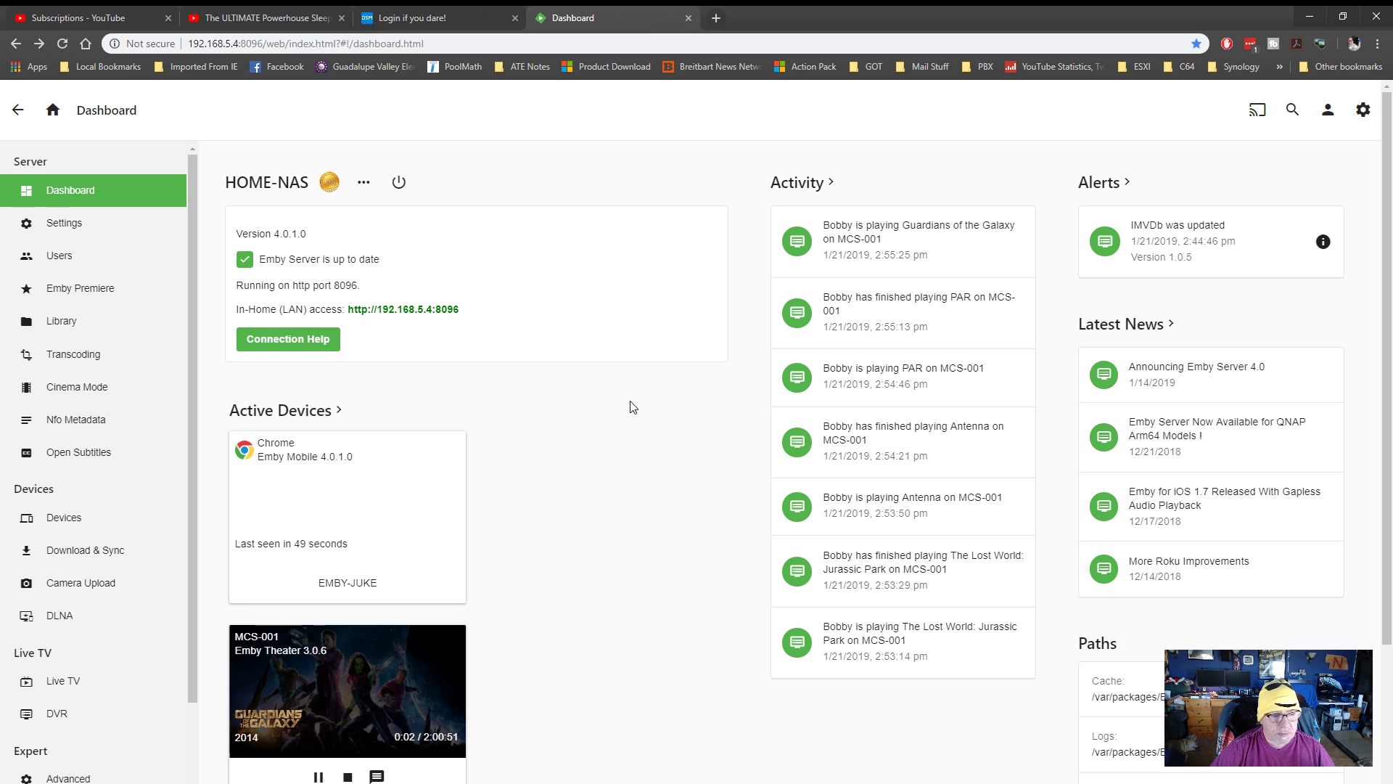
pyautogui.scroll(-3, 622, 399)
pyautogui.scroll(-2, 622, 404)
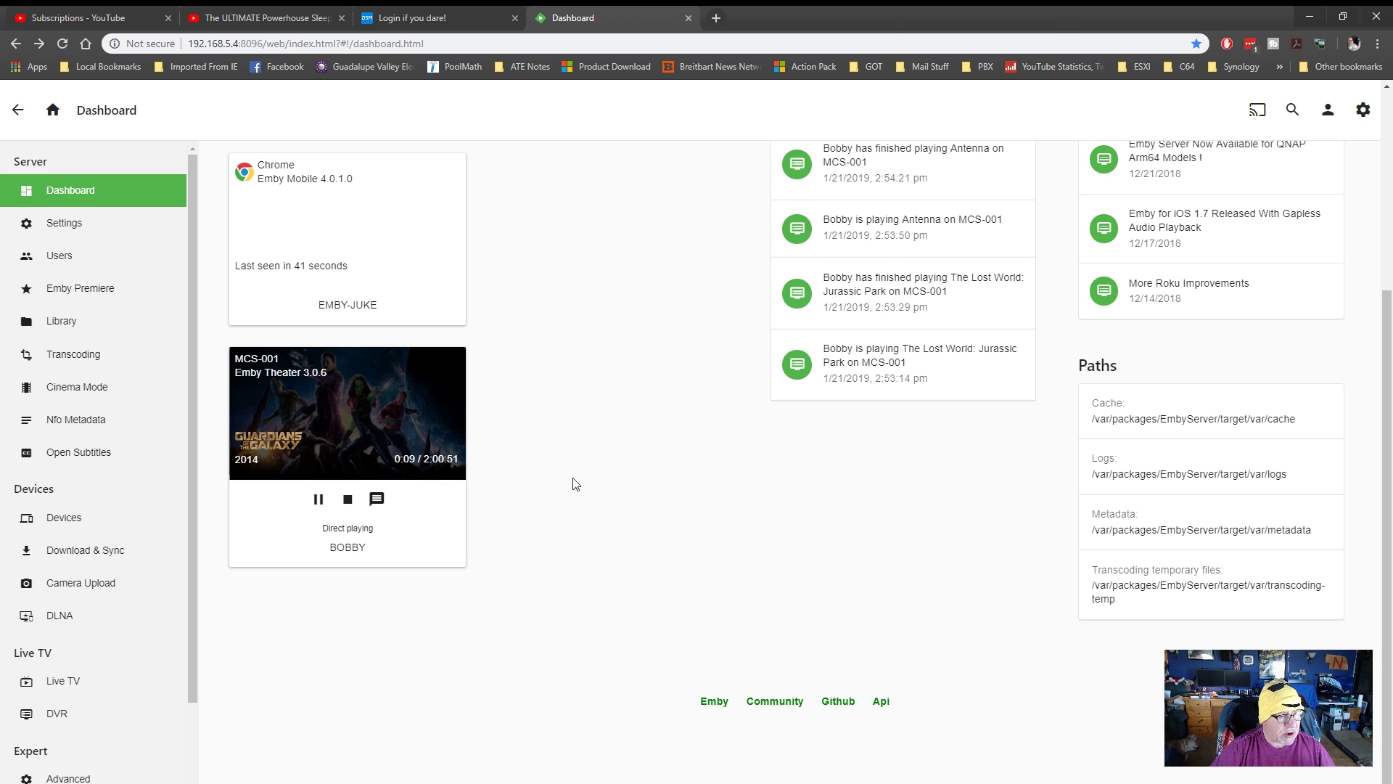
pyautogui.scroll(4, 578, 494)
pyautogui.scroll(-4, 576, 476)
pyautogui.scroll(4, 505, 456)
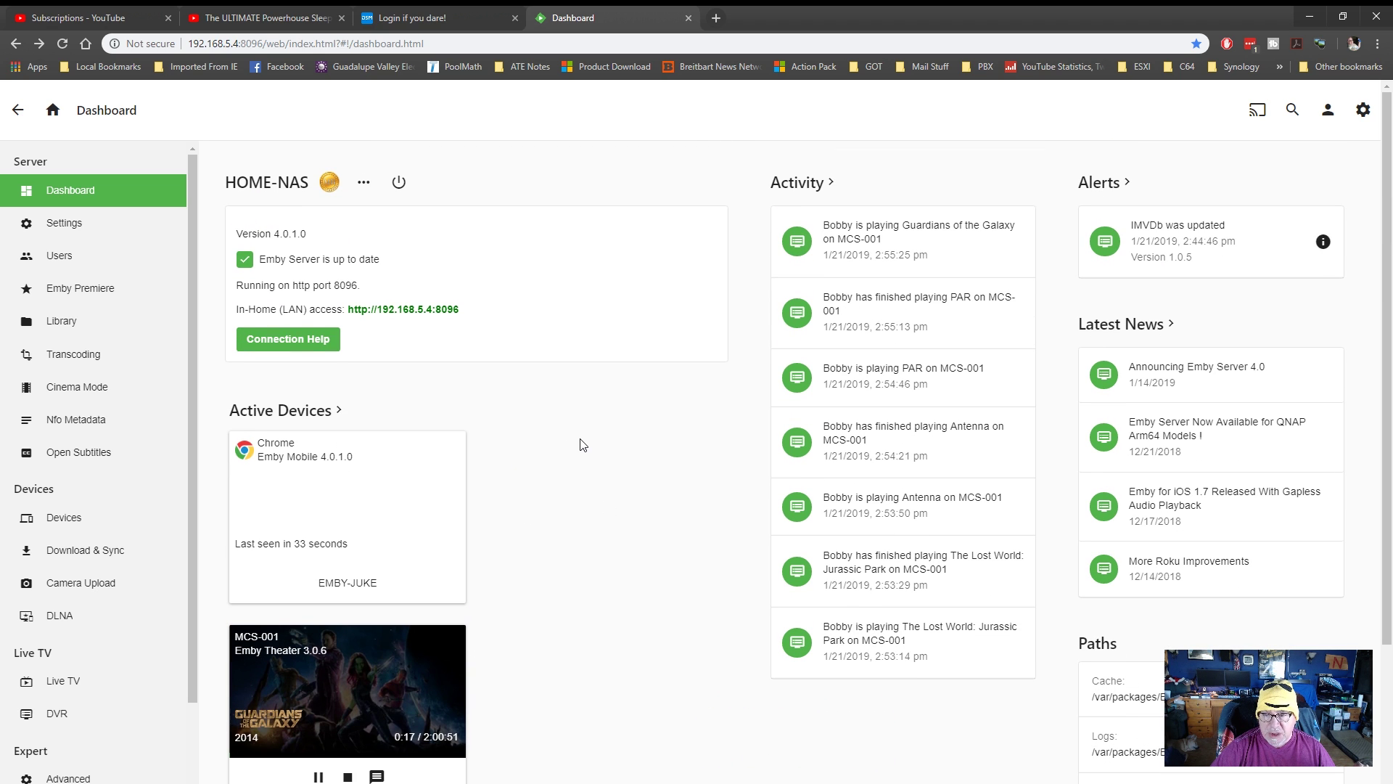
pyautogui.scroll(-3, 582, 444)
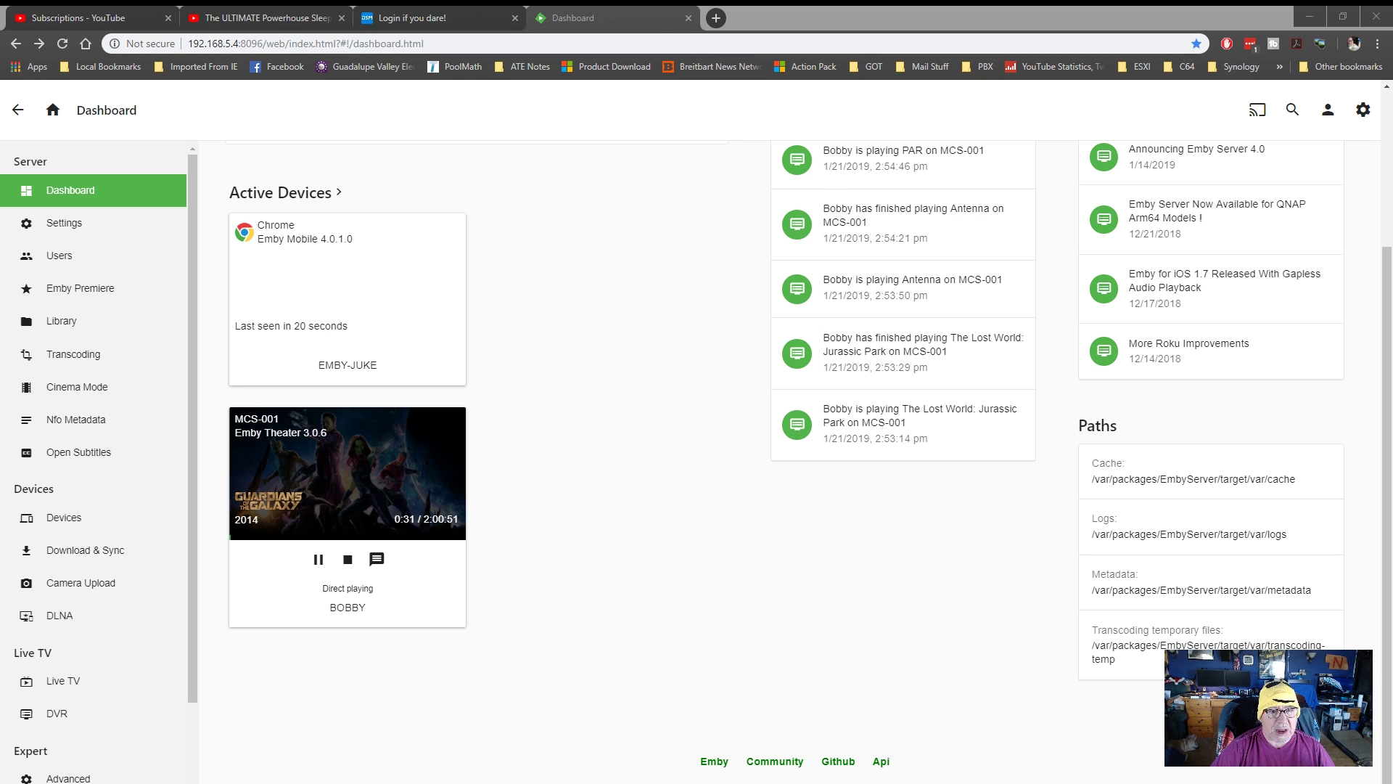
pyautogui.scroll(3, 396, 456)
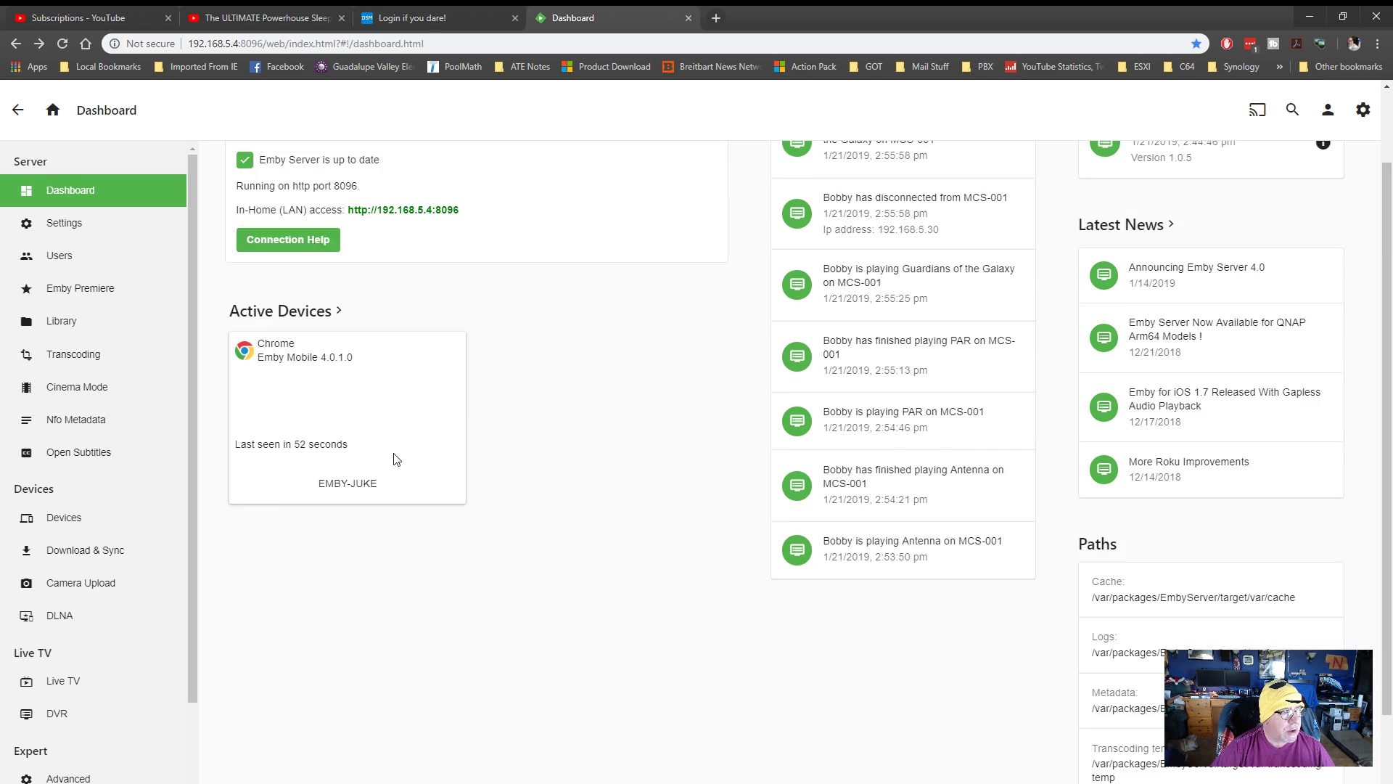
# Step: Open the Emby home page in a new browser tab and play Guardians of the Galaxy from the Action-Adventure library
pyautogui.middleClick(456, 313)
pyautogui.click(784, 17)
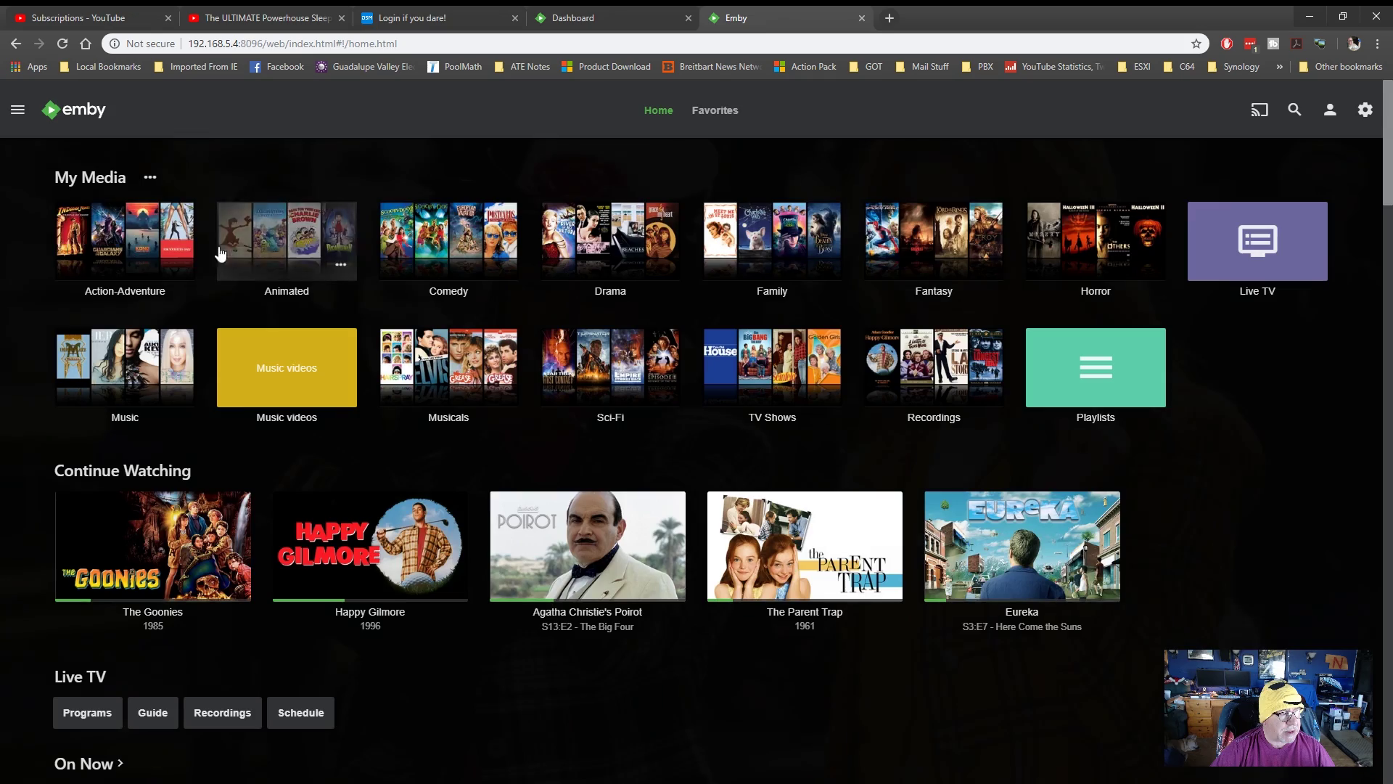
pyautogui.click(125, 242)
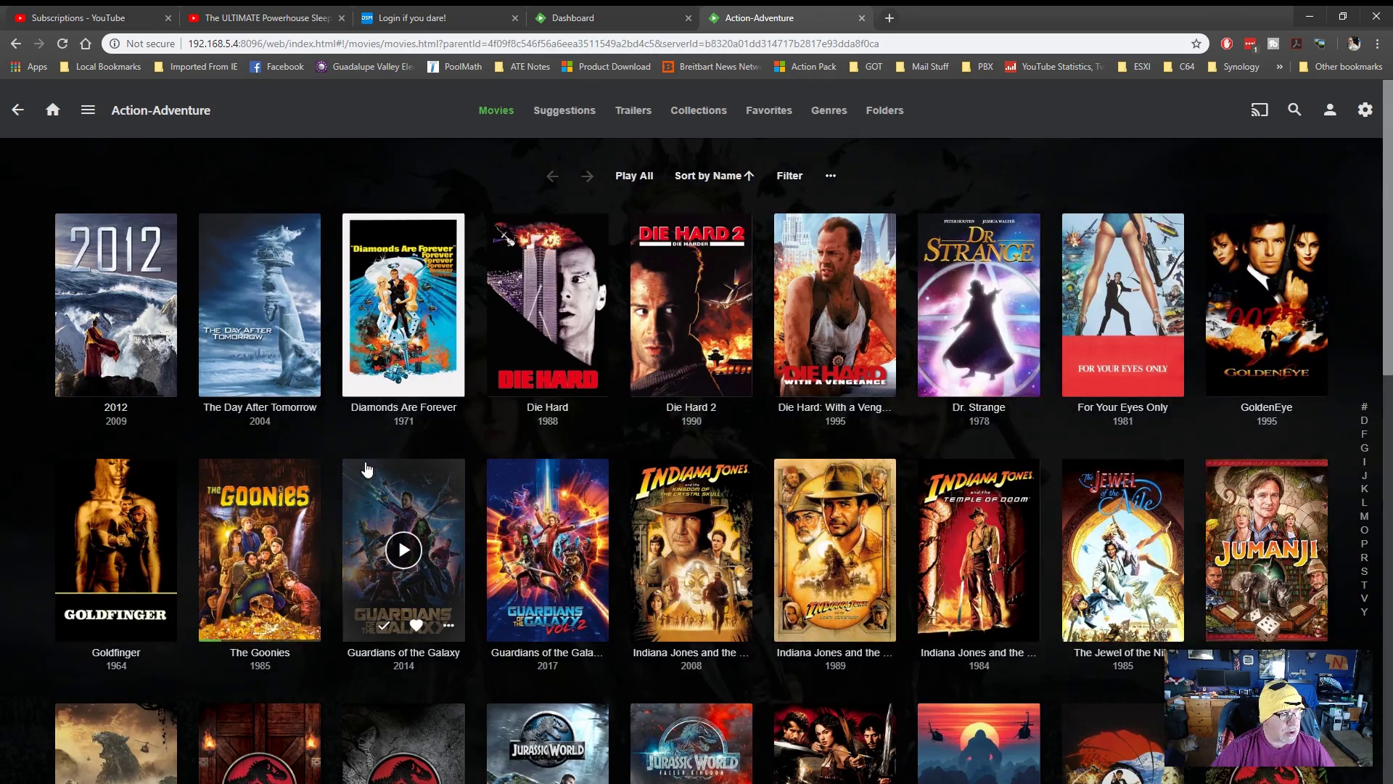
pyautogui.scroll(-3, 367, 471)
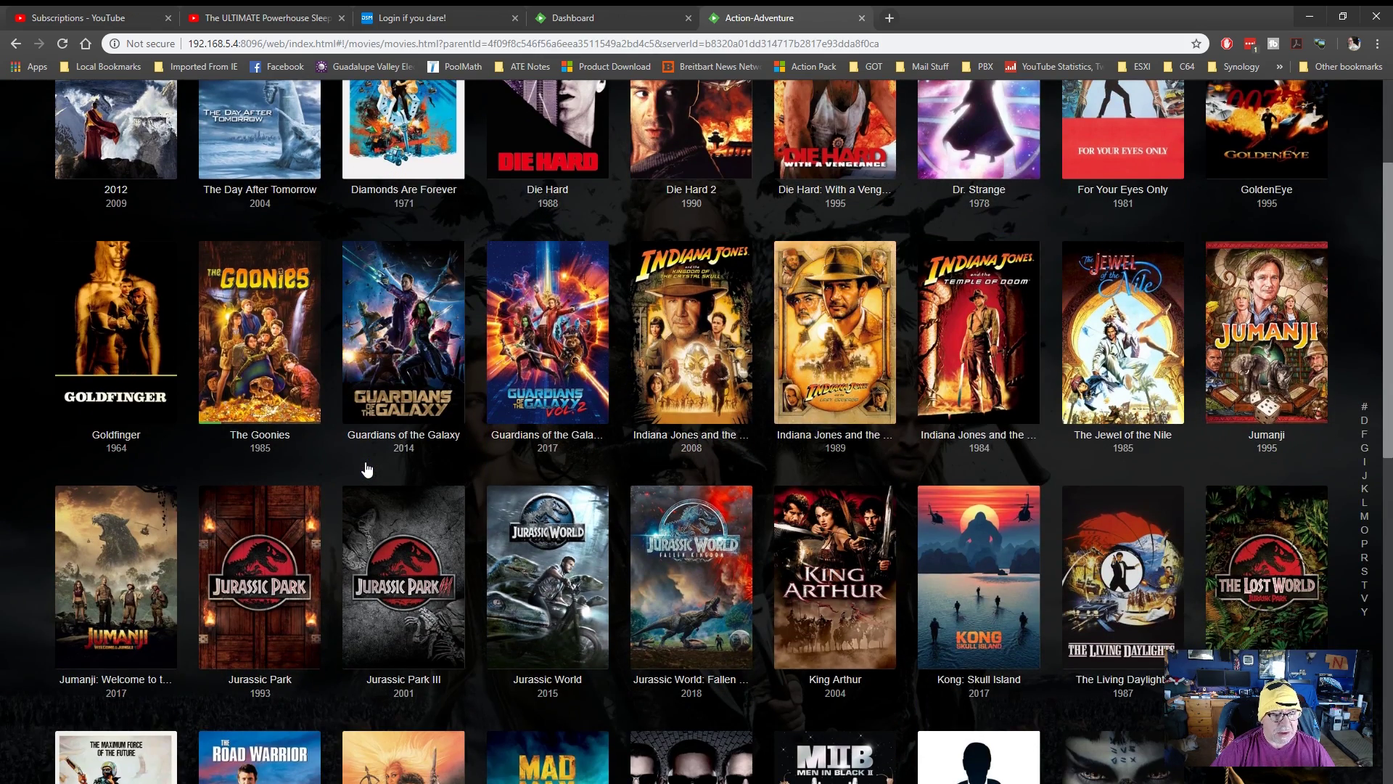
pyautogui.scroll(3, 367, 470)
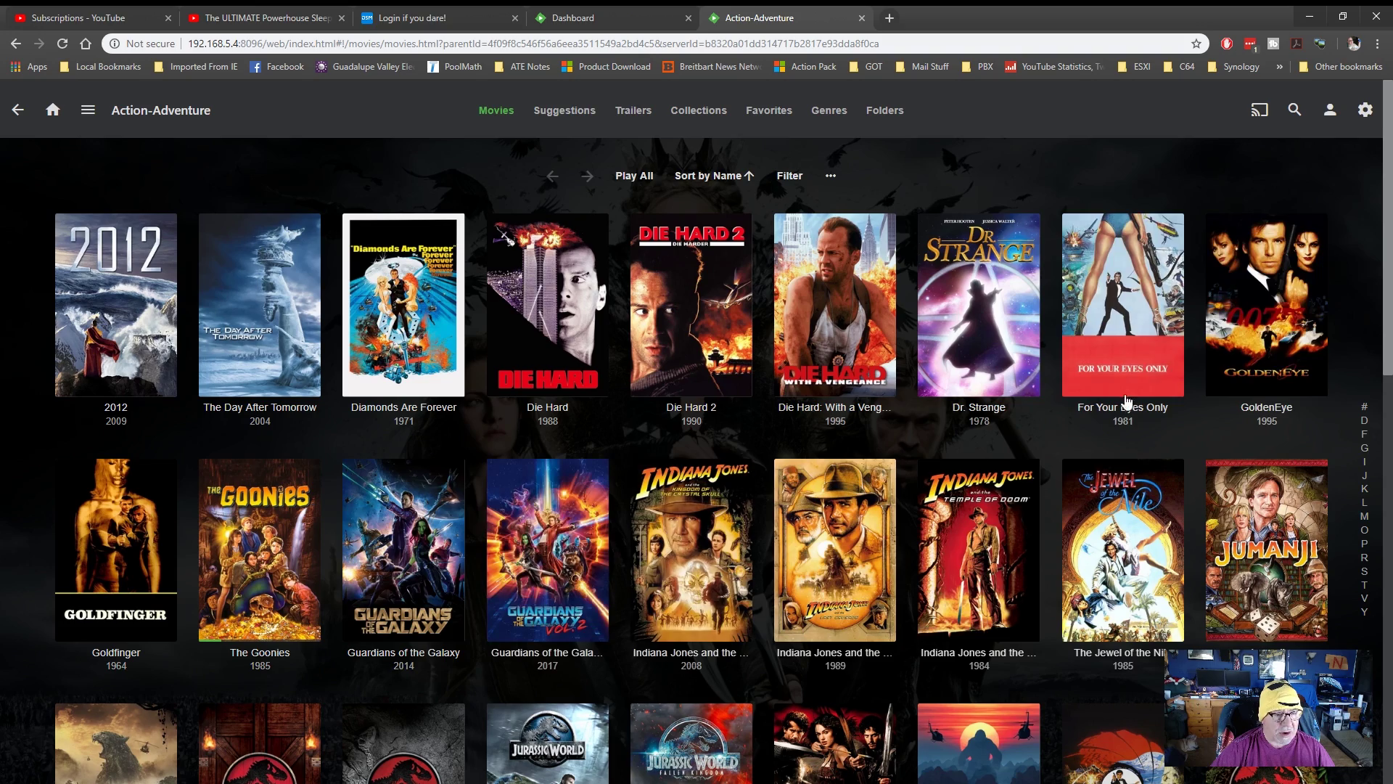
pyautogui.click(420, 523)
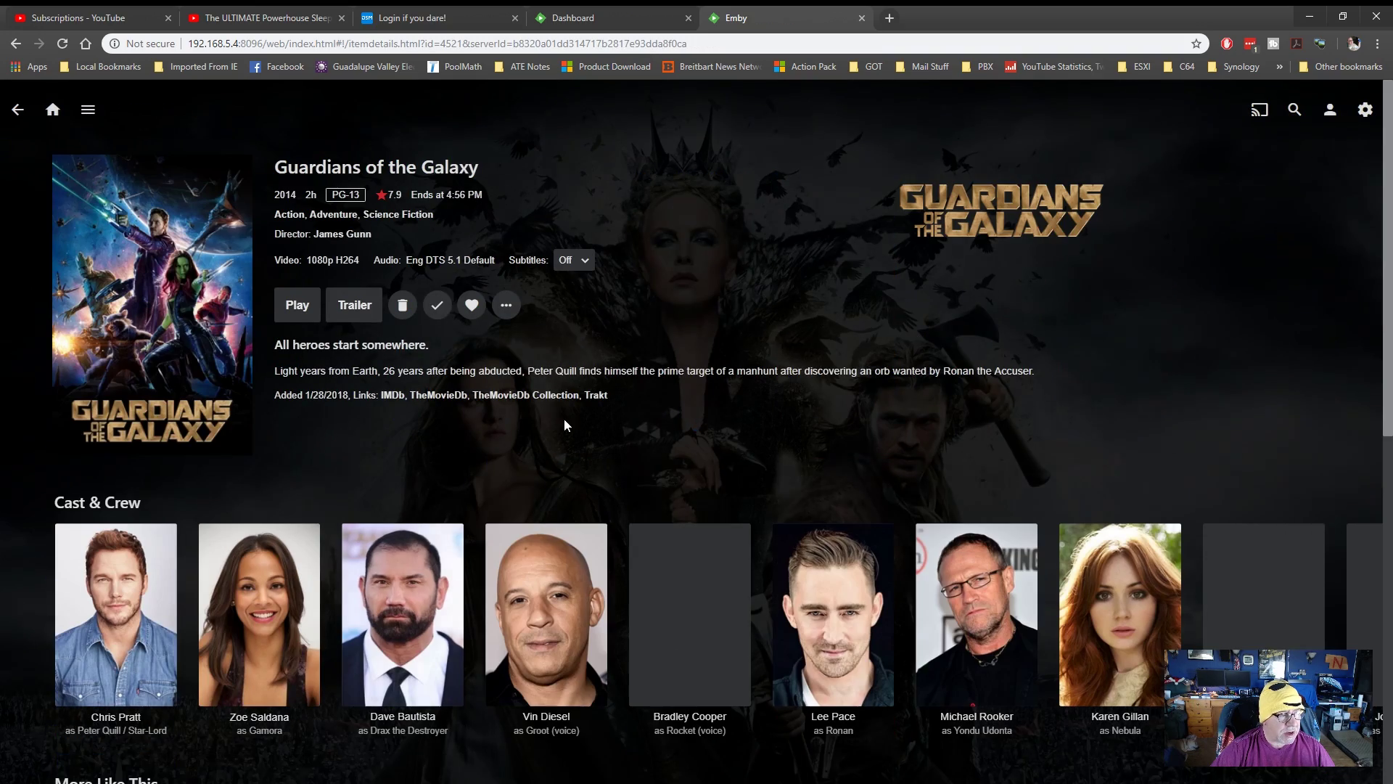
pyautogui.click(297, 305)
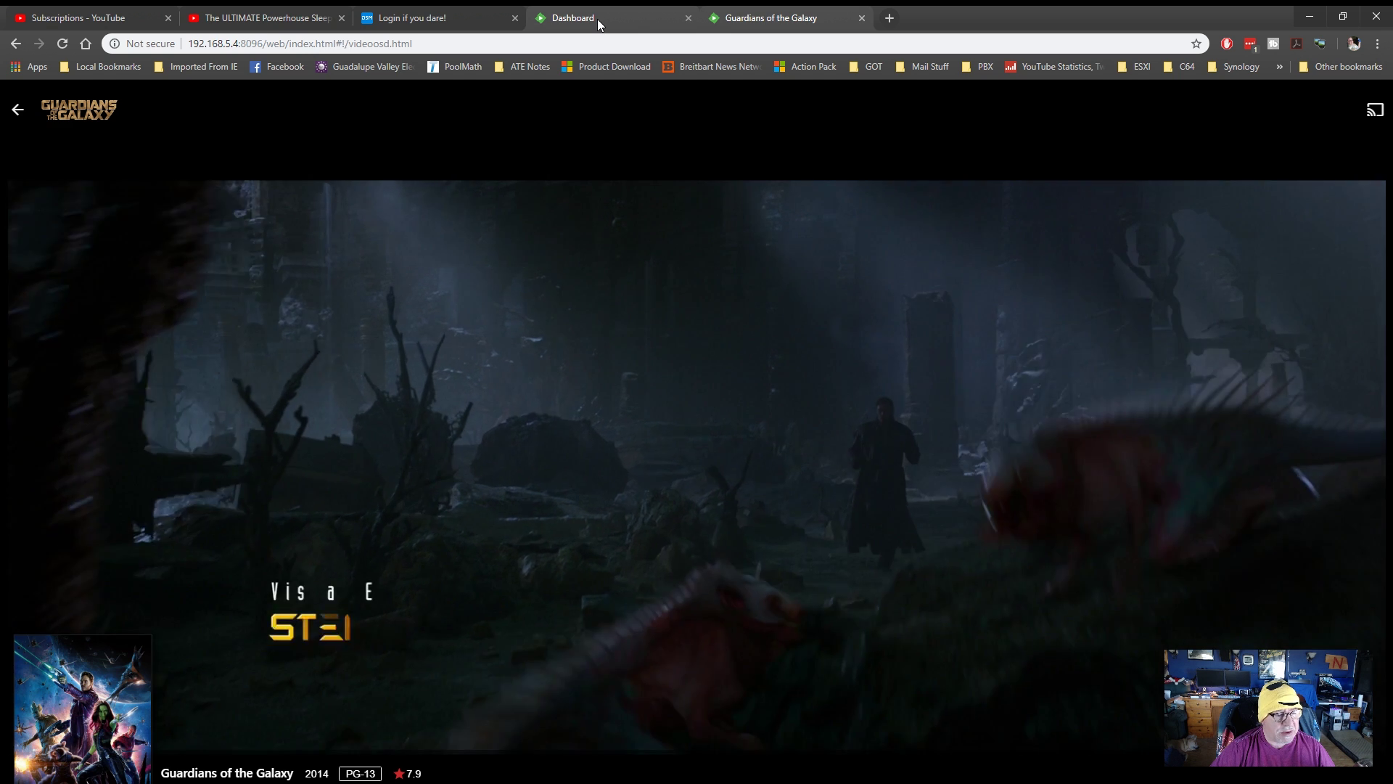
# Step: Check the Chrome stream's details on the server dashboard and the load of the DSM Internal Service in the Synology Resource Monitor
pyautogui.click(597, 19)
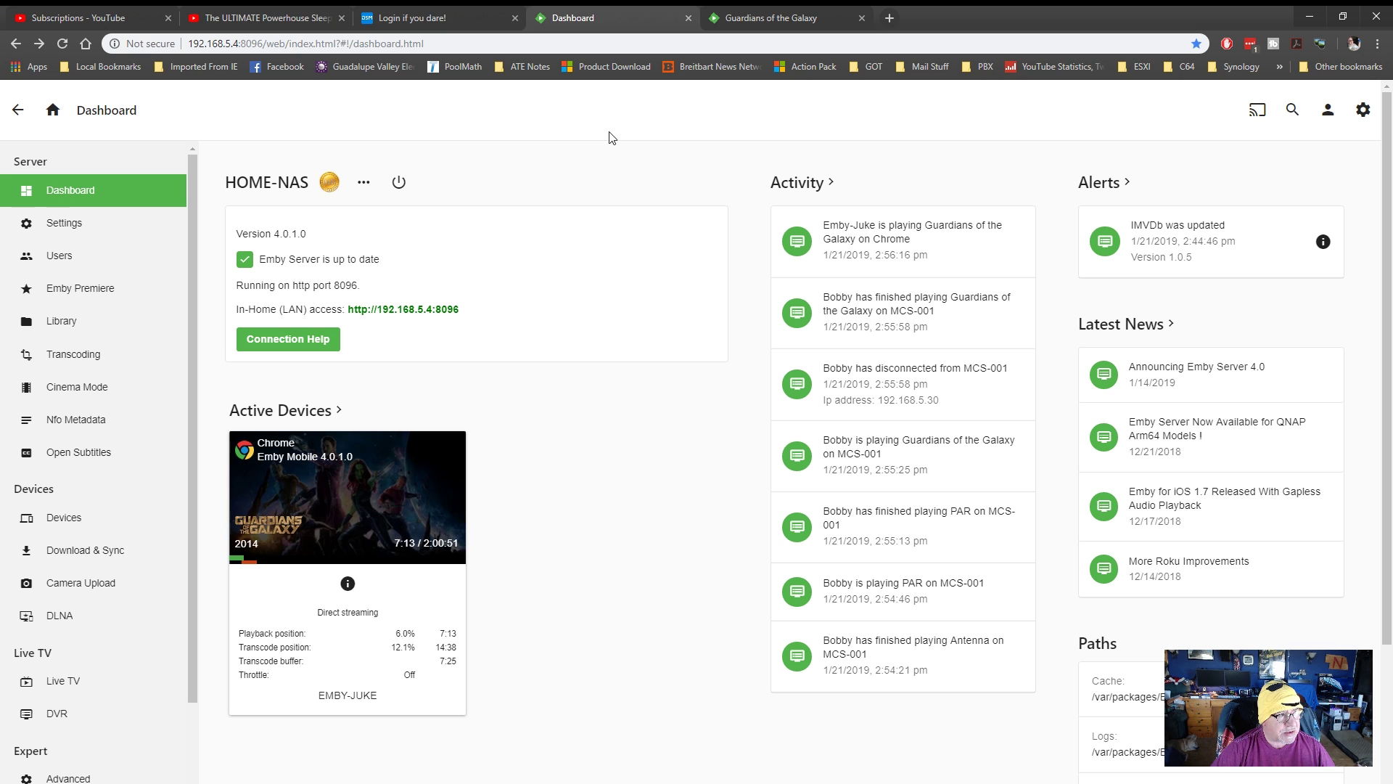
pyautogui.click(458, 24)
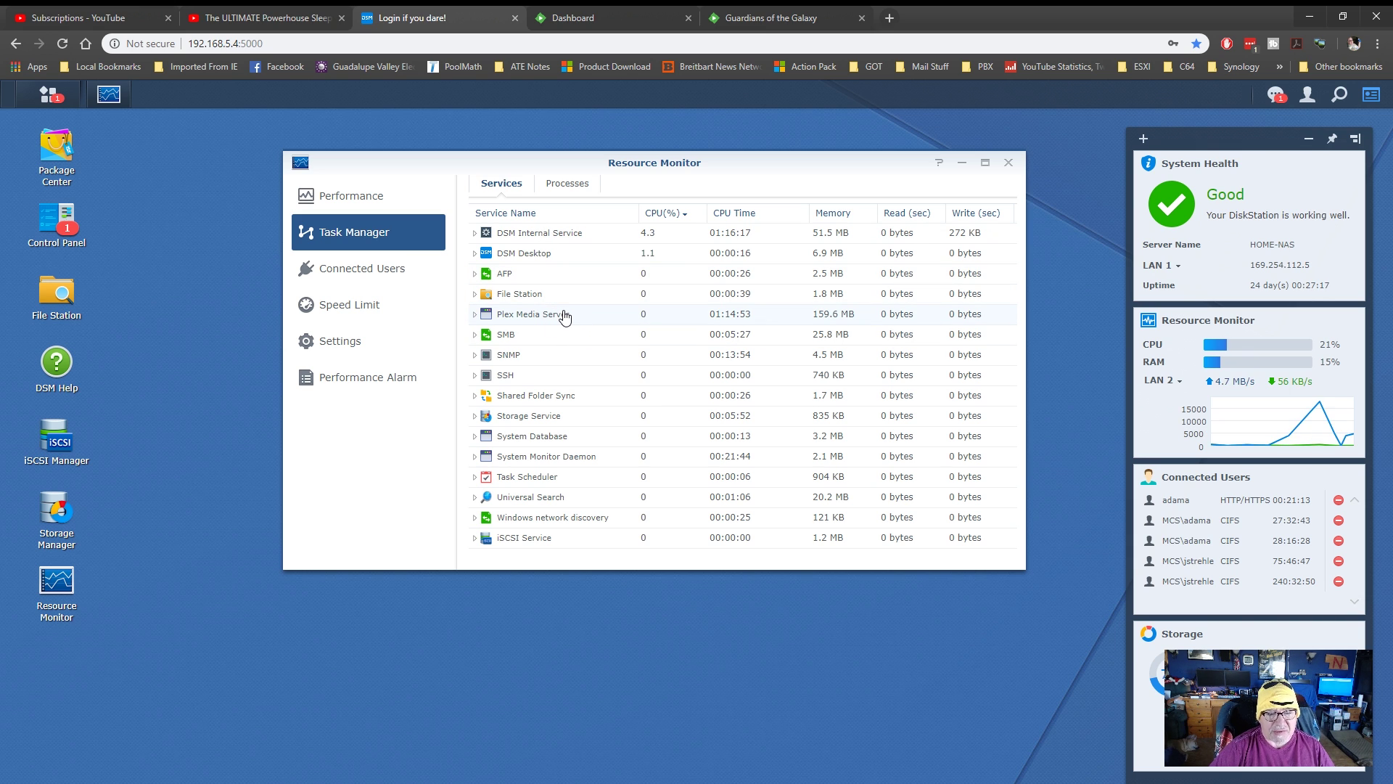
pyautogui.click(475, 233)
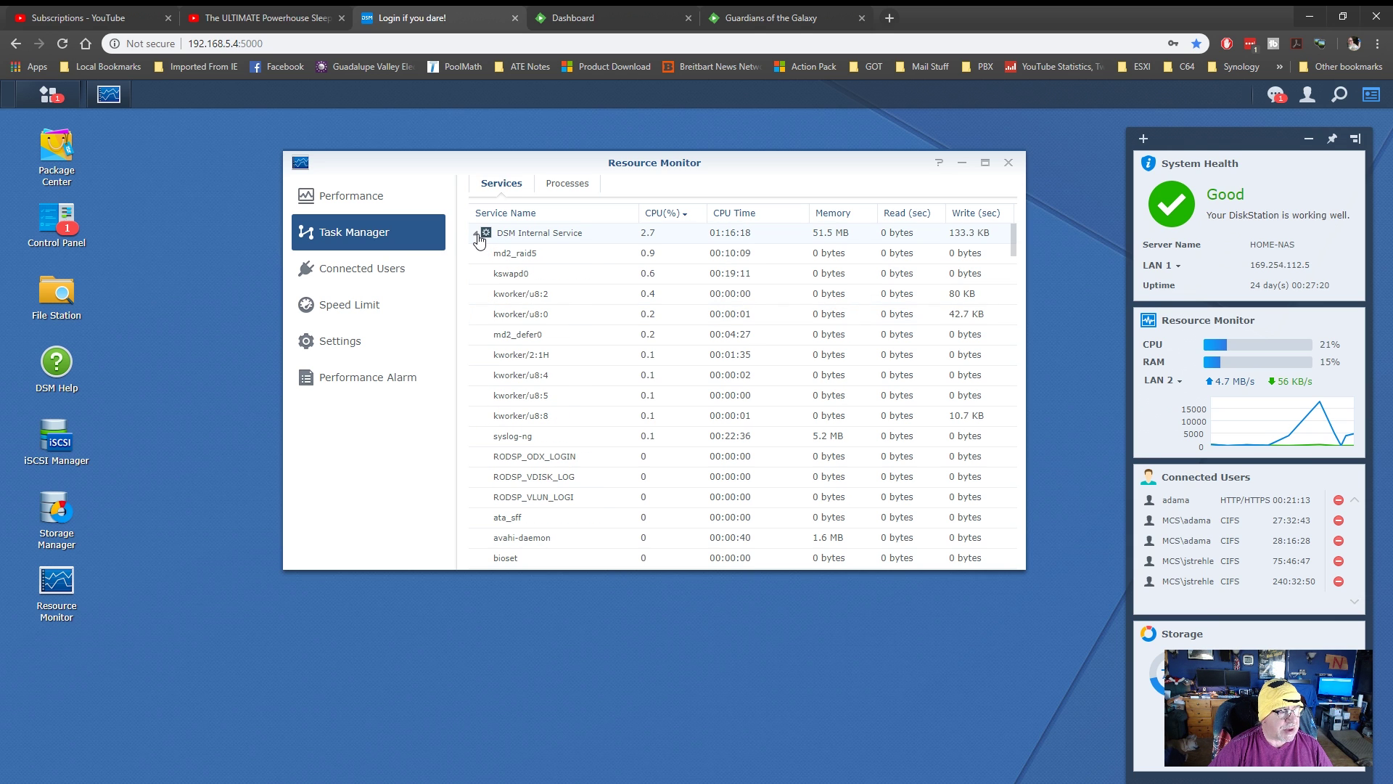
pyautogui.click(476, 233)
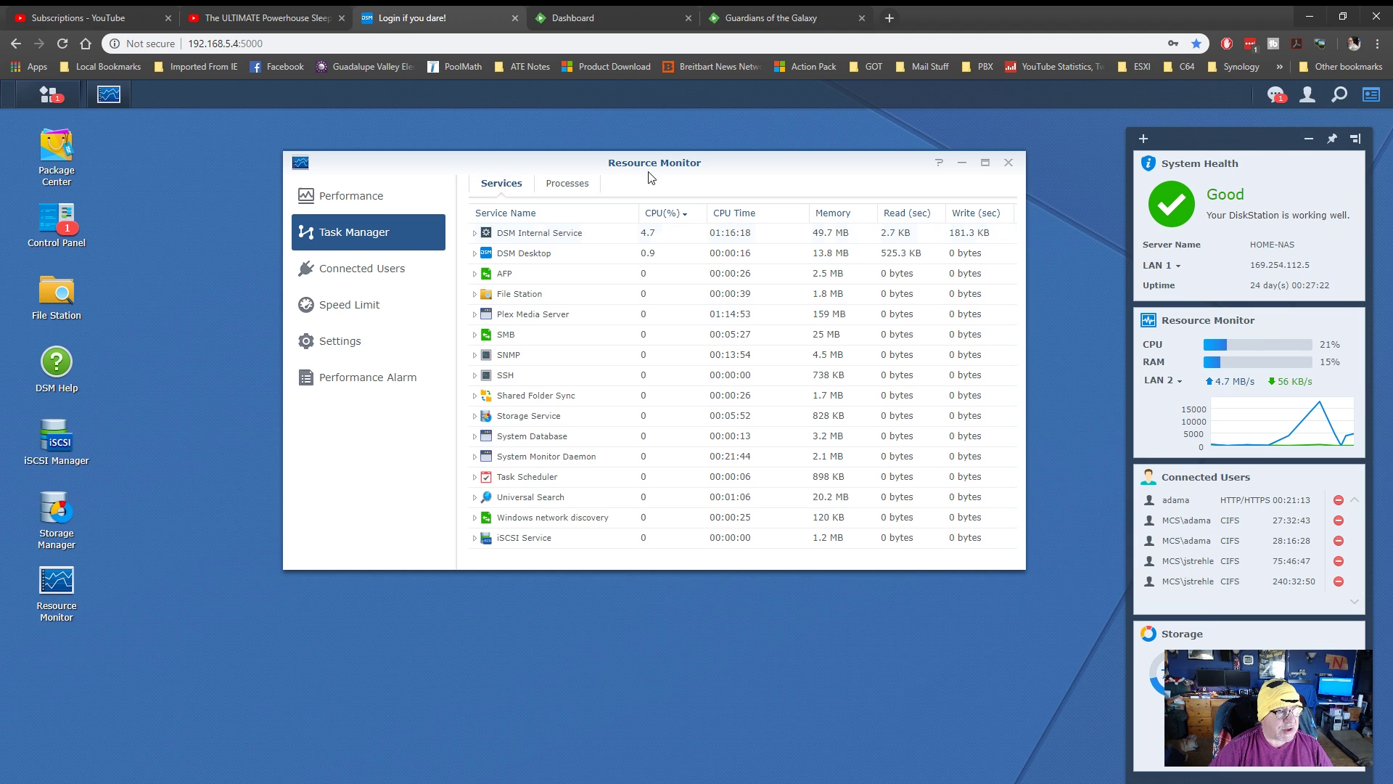
# Step: Return to the Emby dashboard, open the server's Live TV settings and delete the over-the-air (OTA) Schedules Direct guide data provider
pyautogui.click(611, 19)
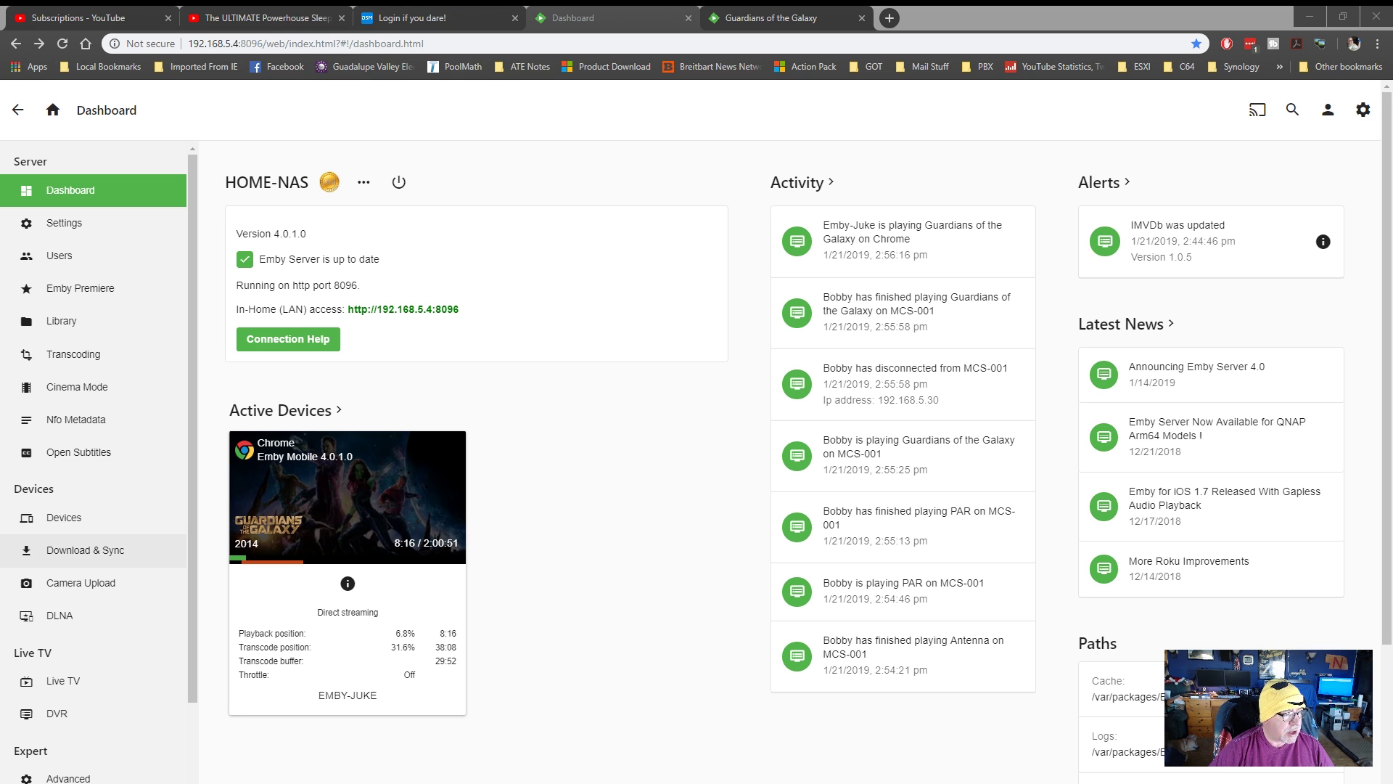
pyautogui.scroll(-2, 95, 405)
pyautogui.click(63, 534)
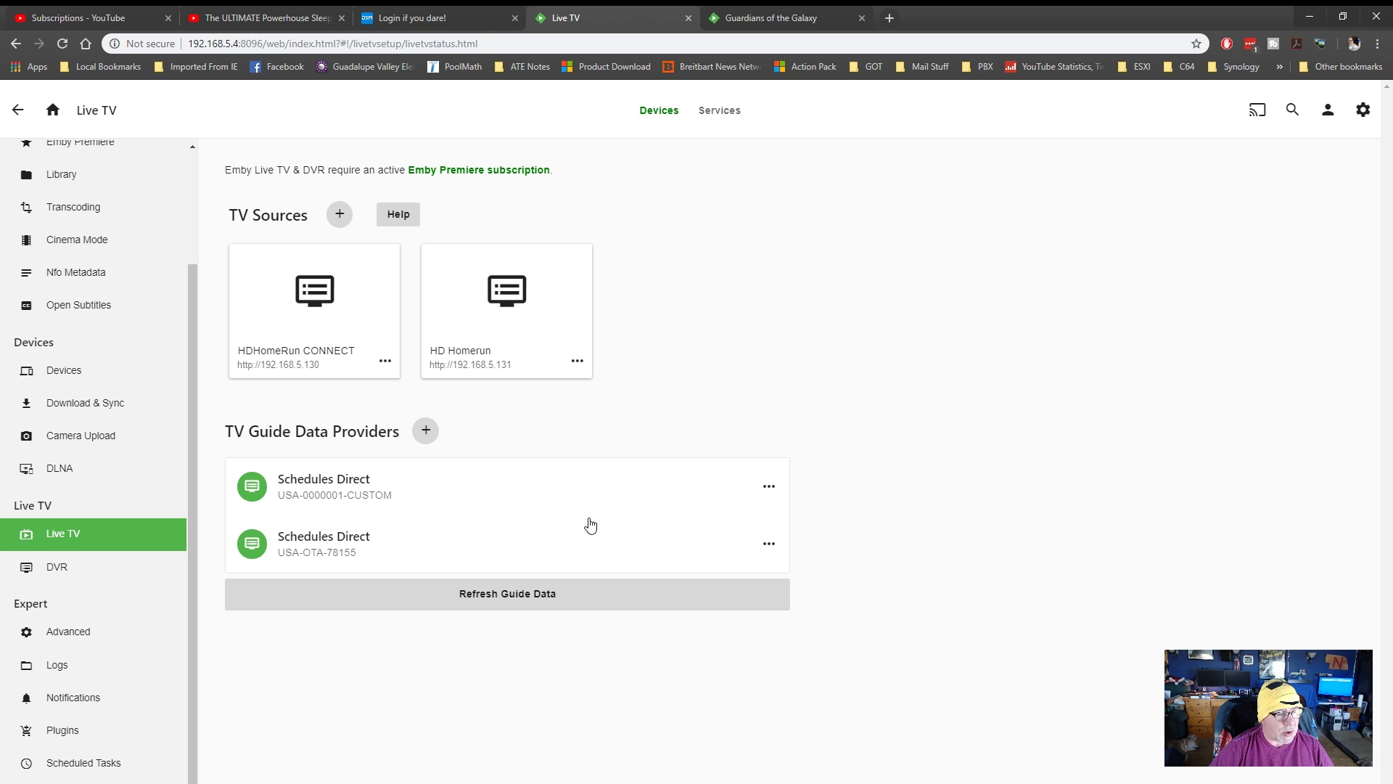
pyautogui.click(769, 548)
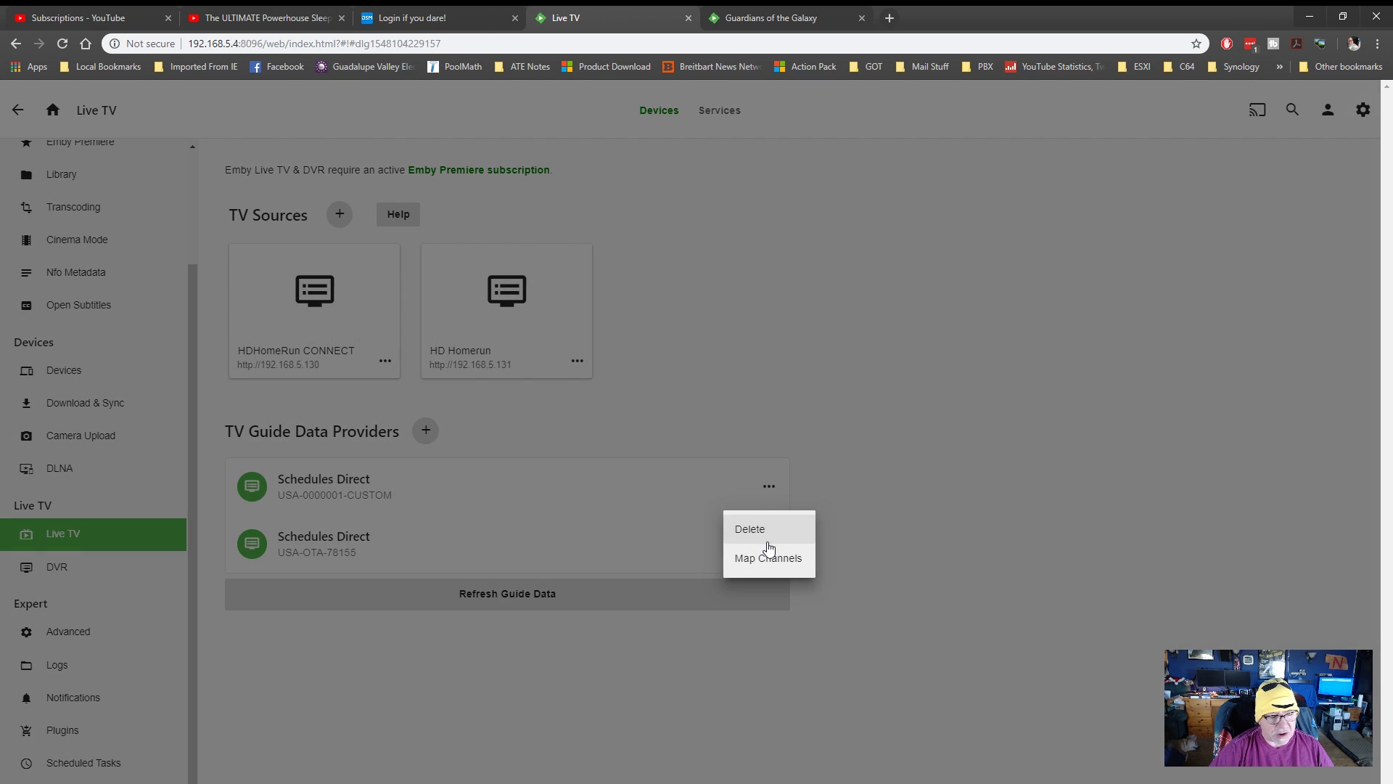
pyautogui.click(764, 531)
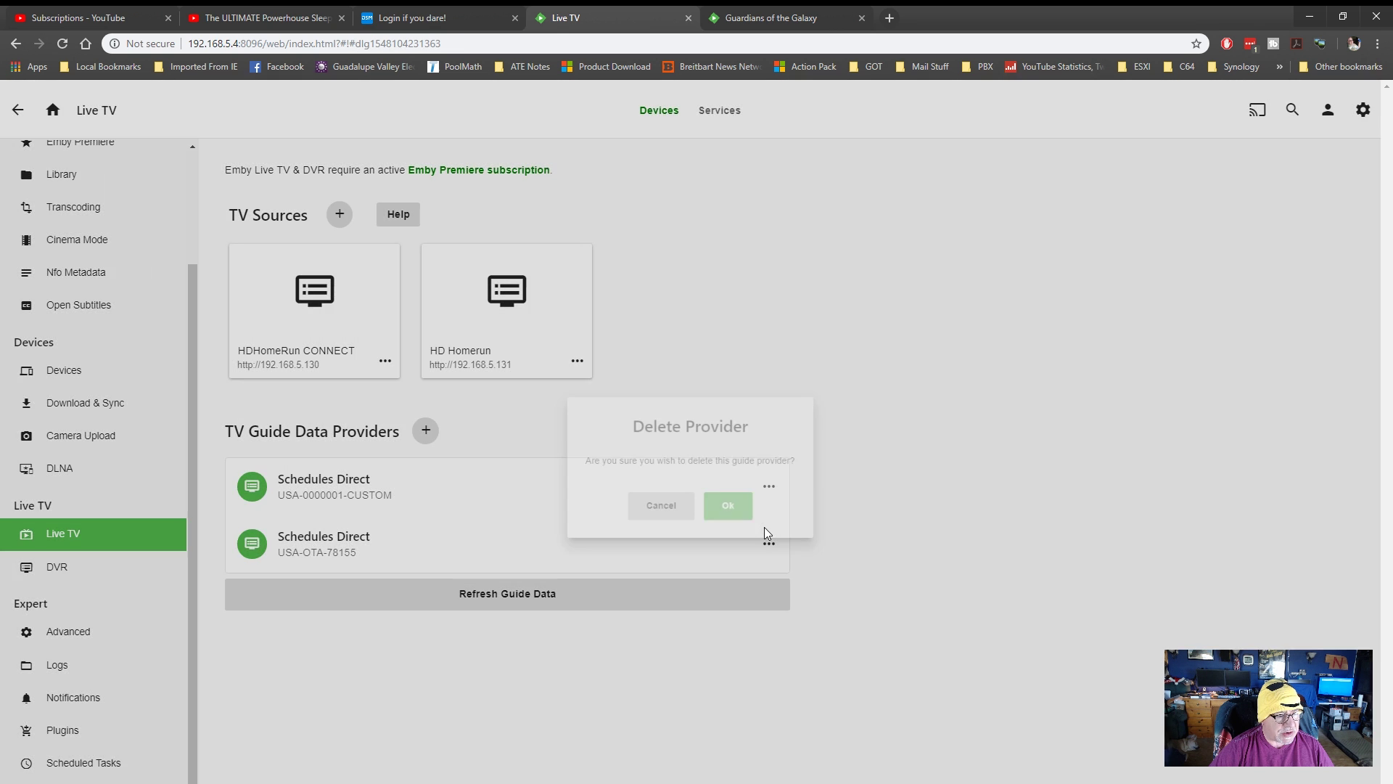
pyautogui.click(732, 519)
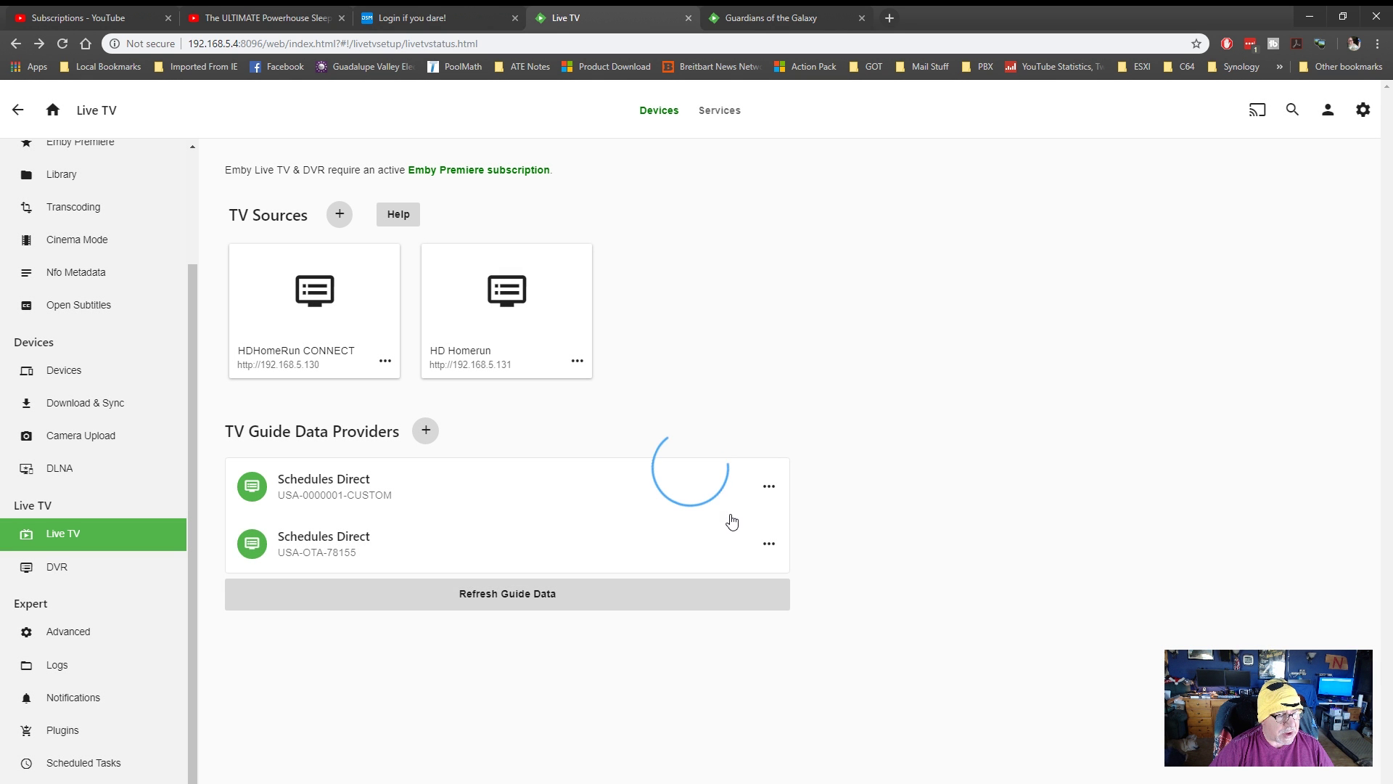
# Step: Delete the Schedules Direct guide data provider with the USA-0000001-CUSTOM lineup
pyautogui.click(767, 491)
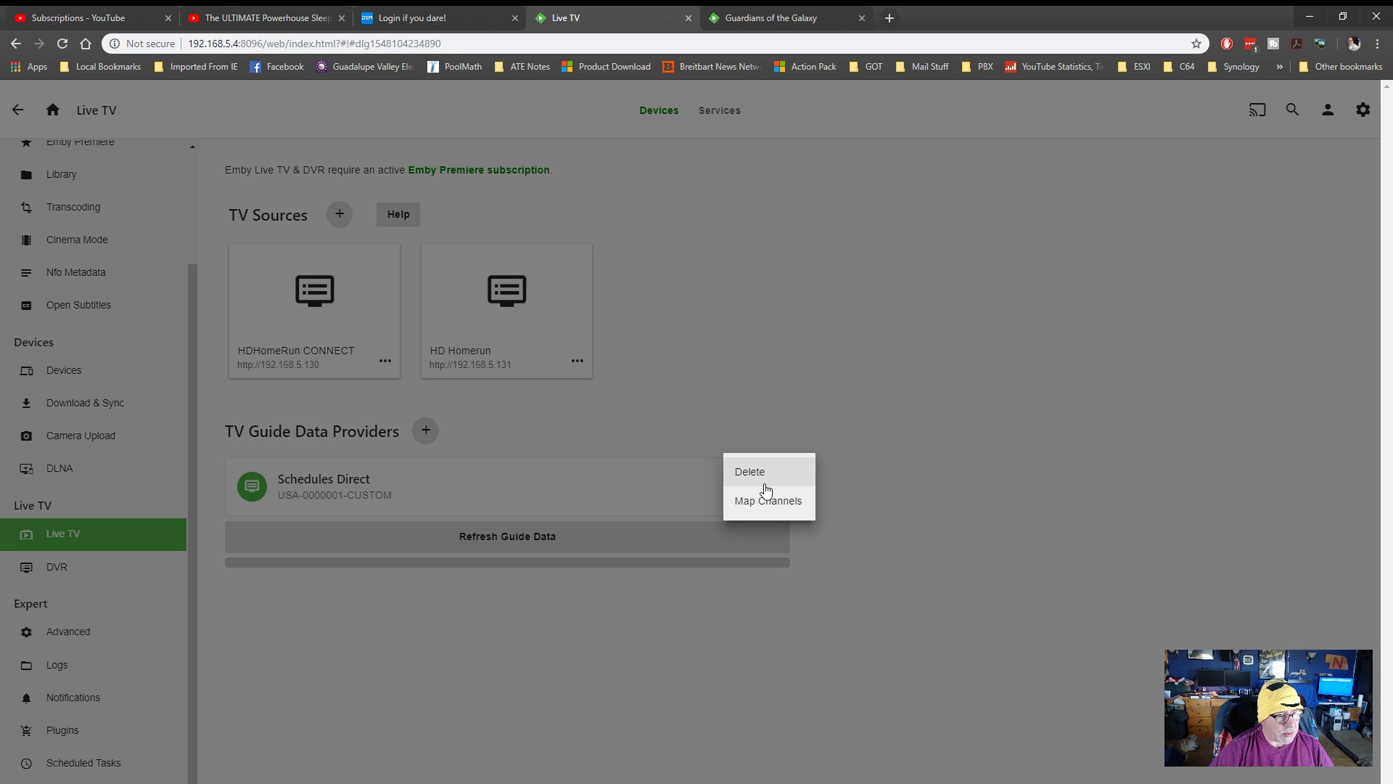
pyautogui.click(755, 469)
pyautogui.click(729, 509)
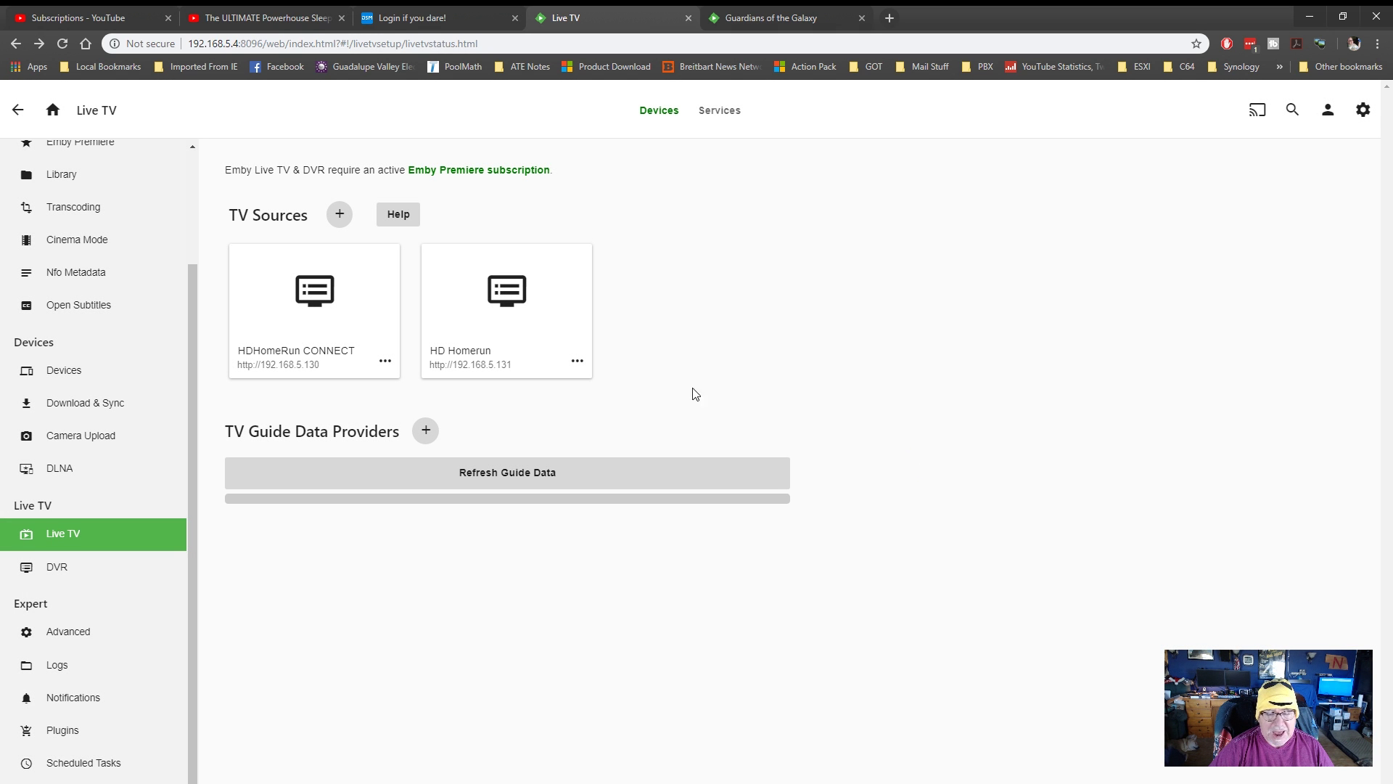
# Step: Start adding a TV guide data provider with United States as the country and Emby's guide data as the source
pyautogui.click(425, 432)
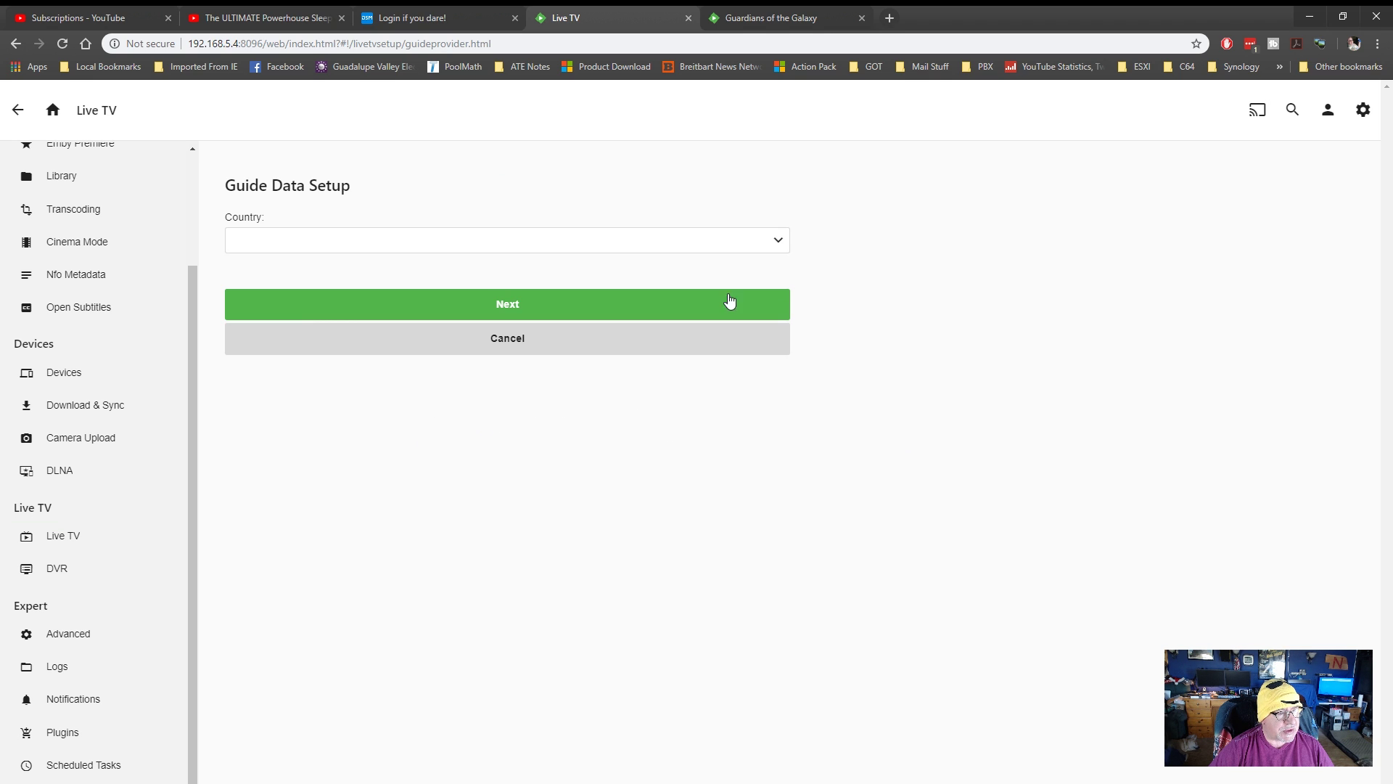
pyautogui.write('un')
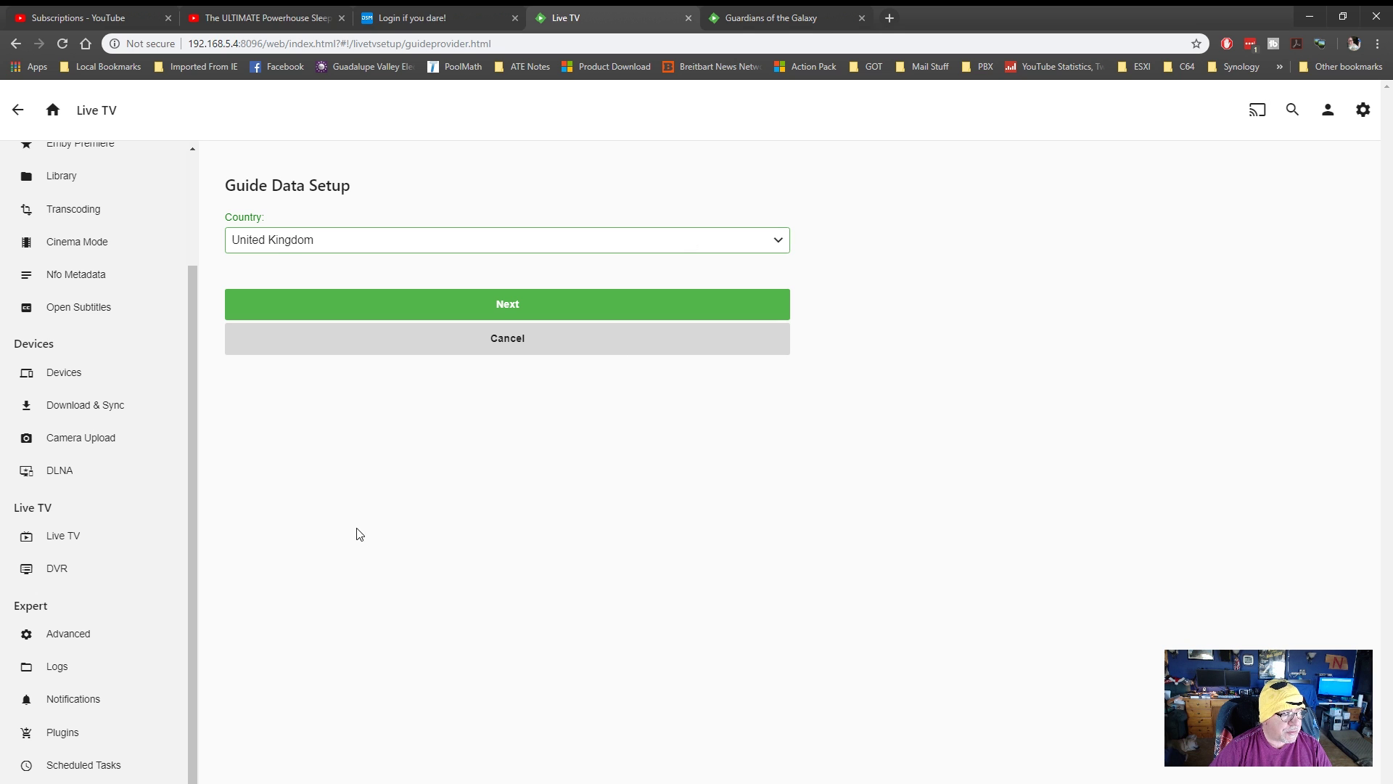
pyautogui.press('Down')
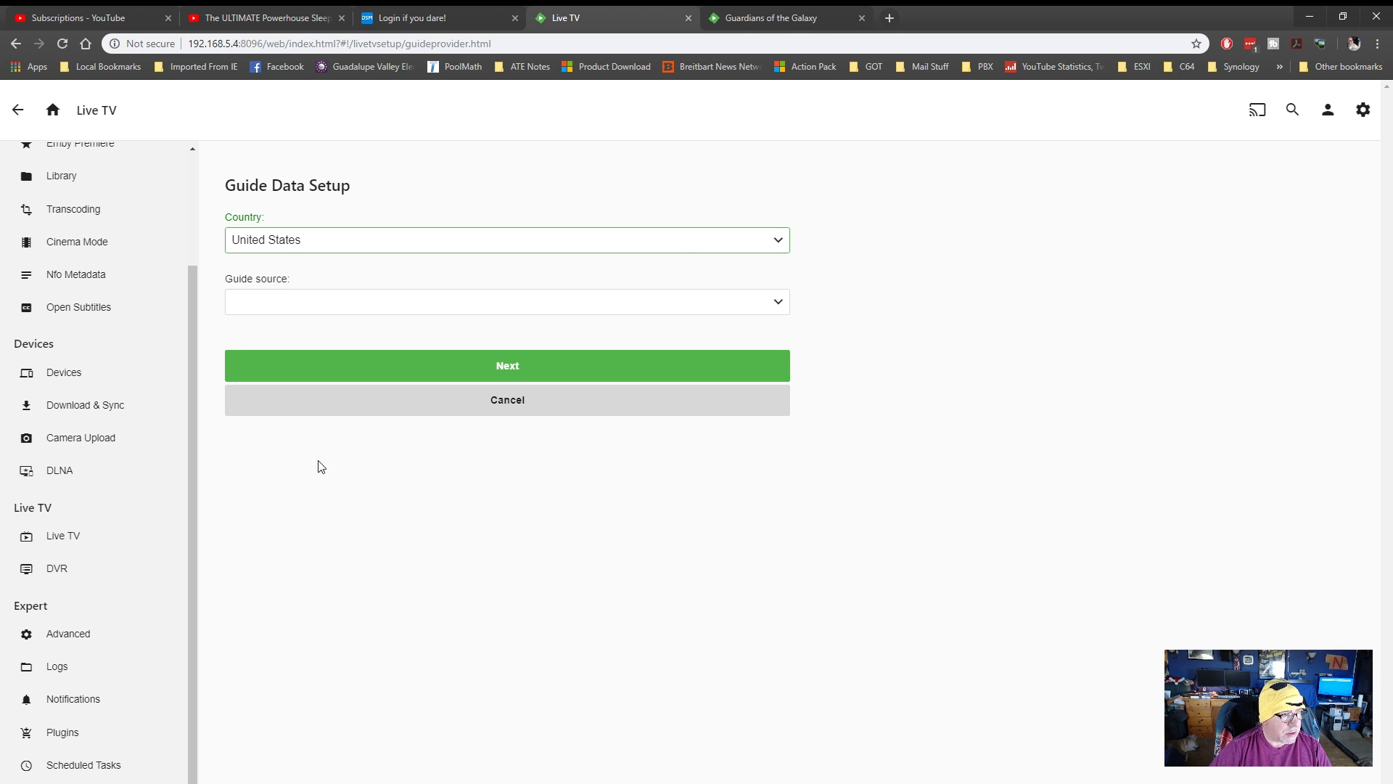
pyautogui.click(419, 306)
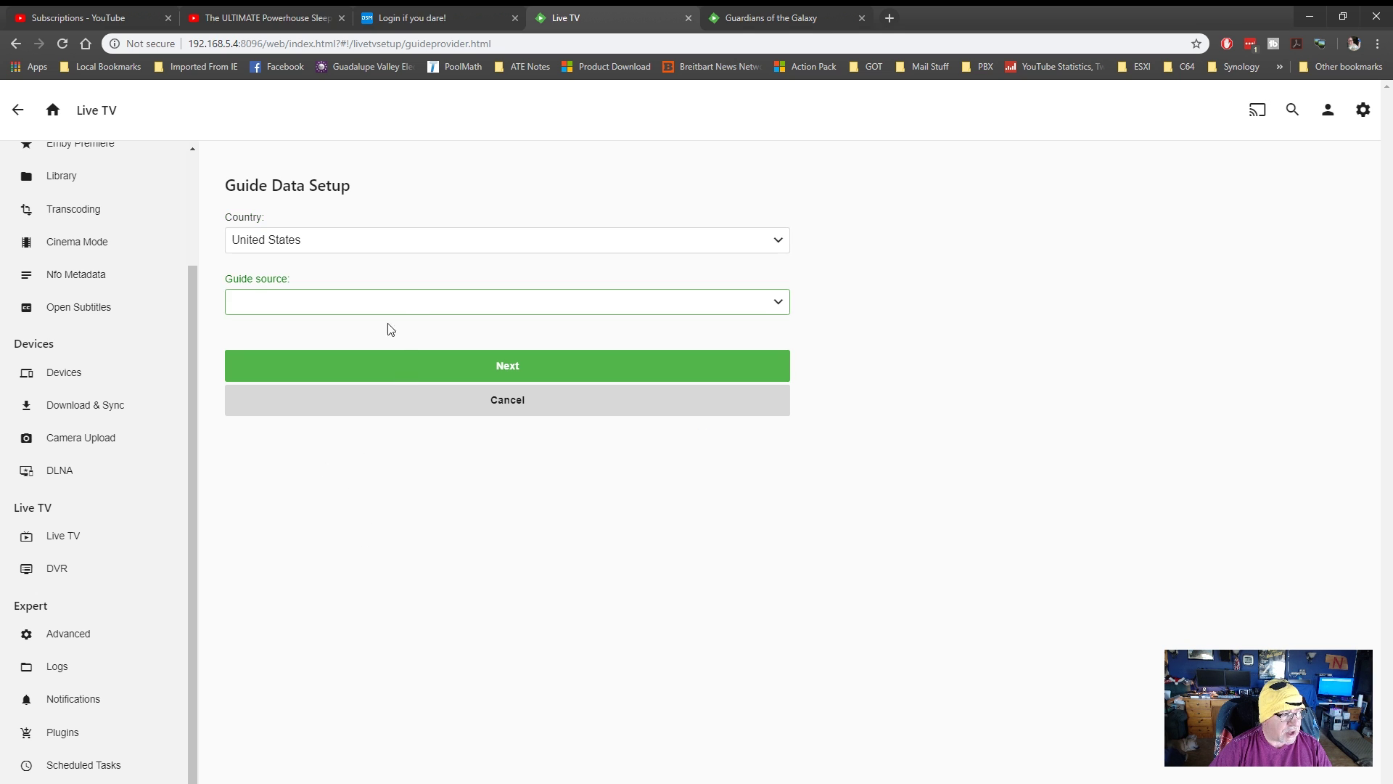
pyautogui.press('Down')
pyautogui.click(509, 371)
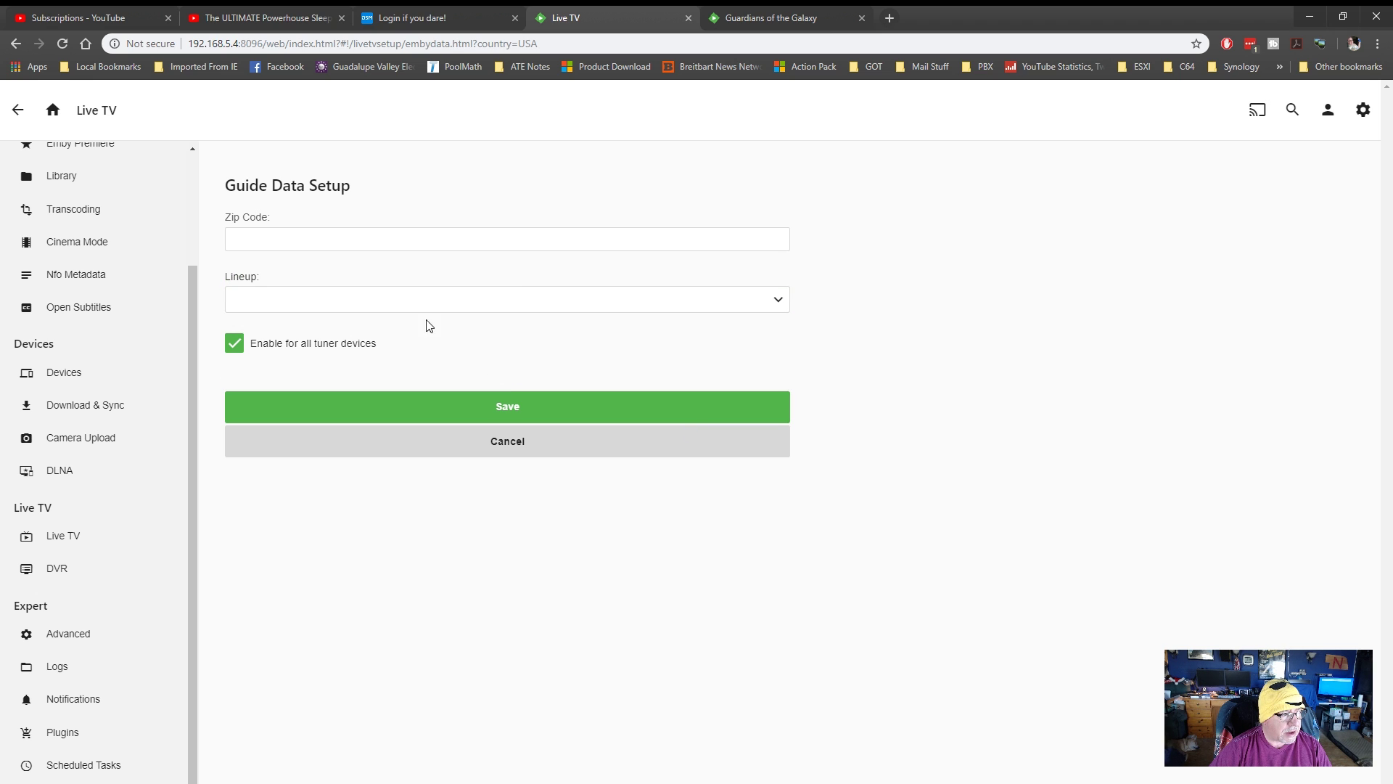
# Step: Enter the local zip code, choose the Local Over the Air Broadcast lineup and save the guide data provider for all tuner devices
pyautogui.click(331, 233)
pyautogui.write('78155')
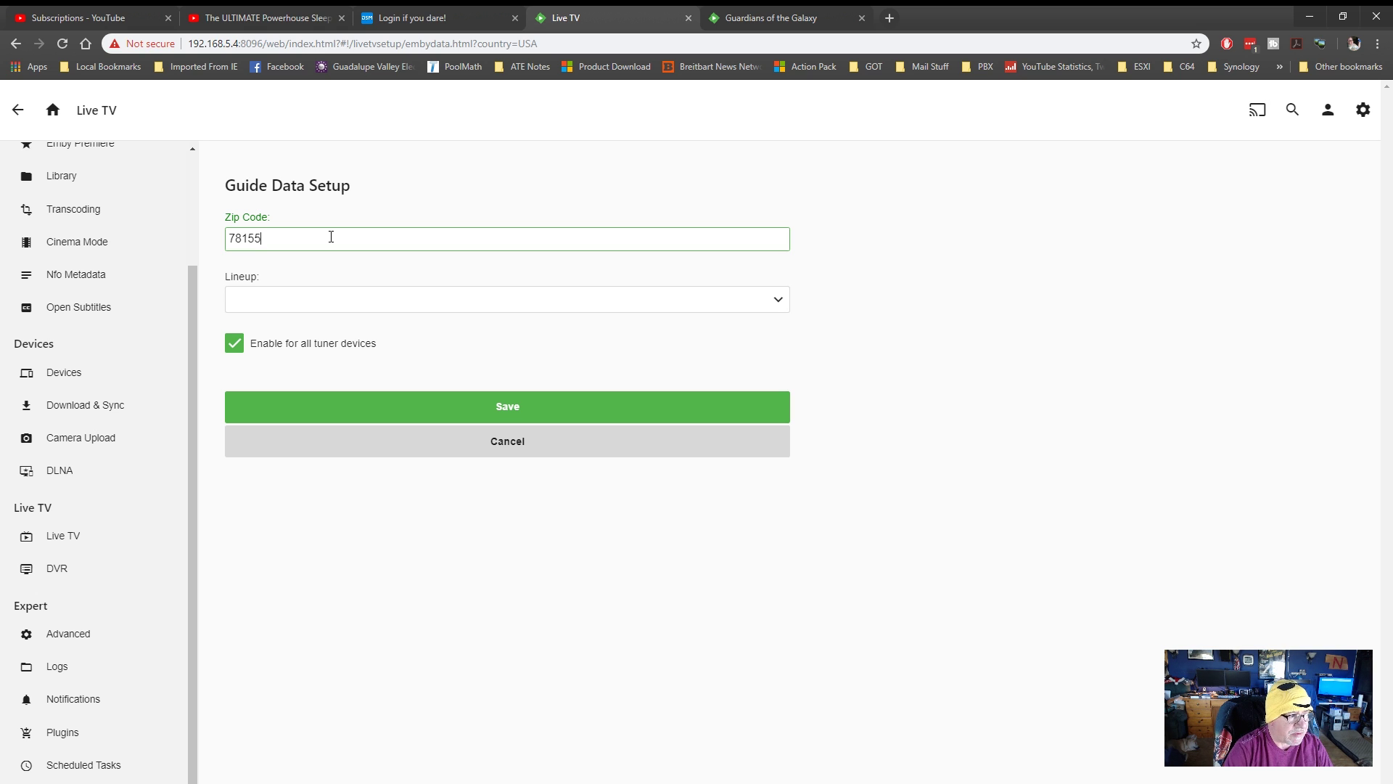
pyautogui.click(782, 303)
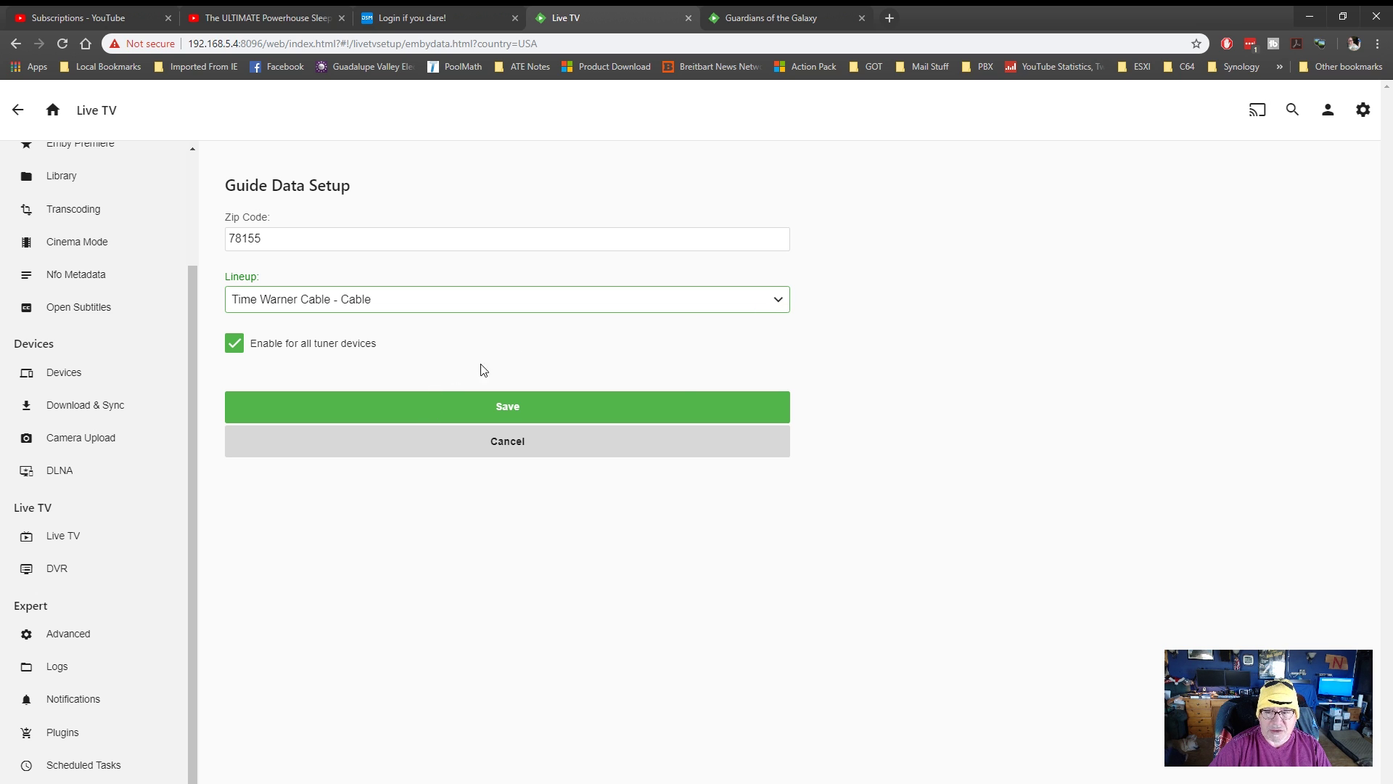
pyautogui.click(920, 338)
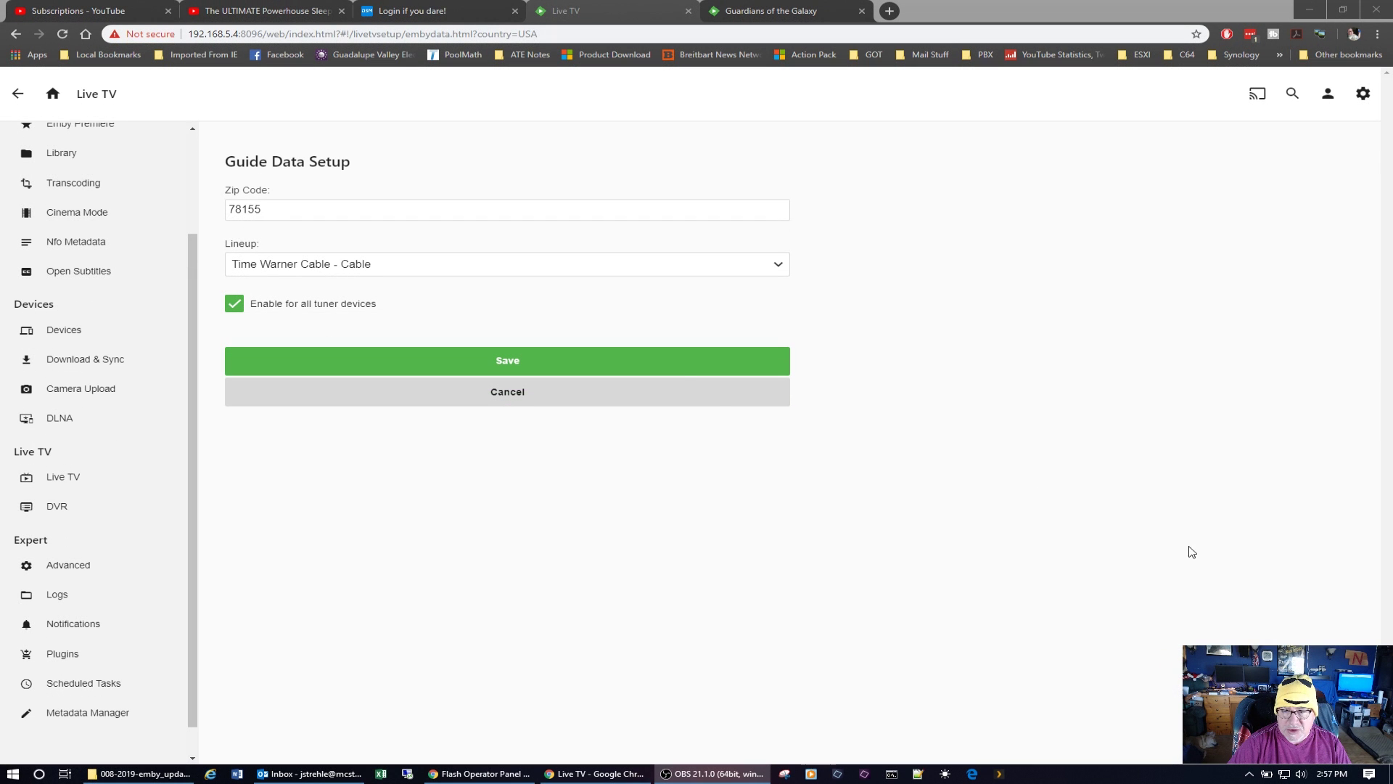
pyautogui.click(777, 264)
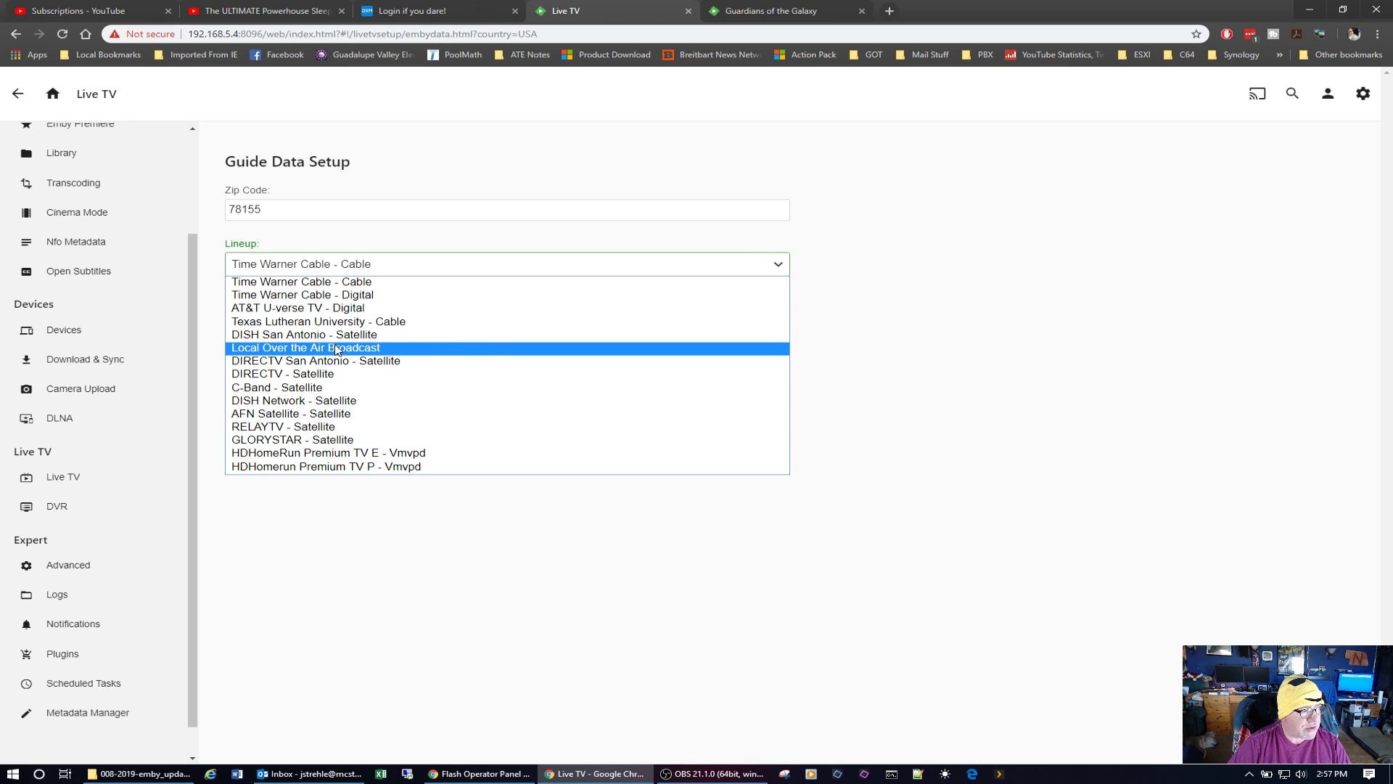
pyautogui.click(308, 348)
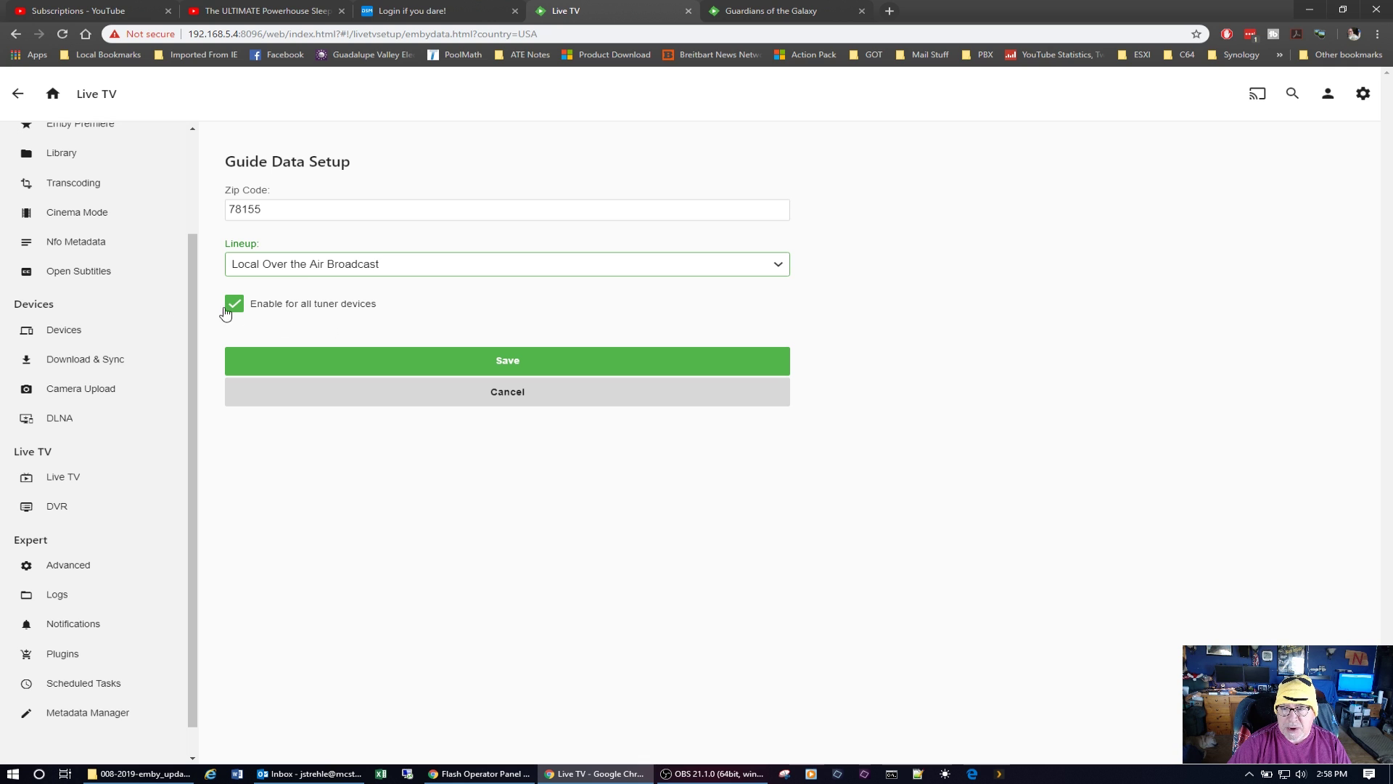
pyautogui.click(513, 364)
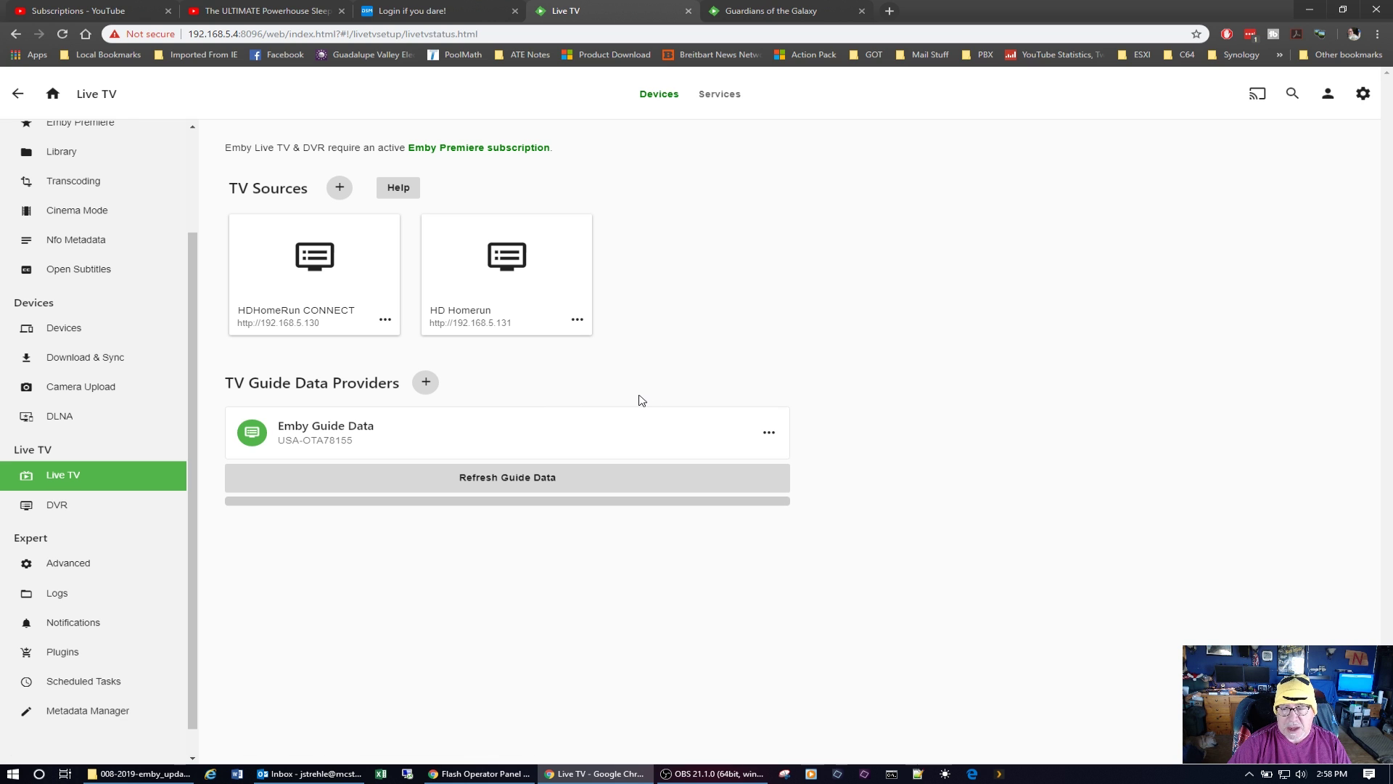
# Step: Start adding a second TV guide data provider with United States as the country and Emby Guide Data as the source
pyautogui.click(428, 386)
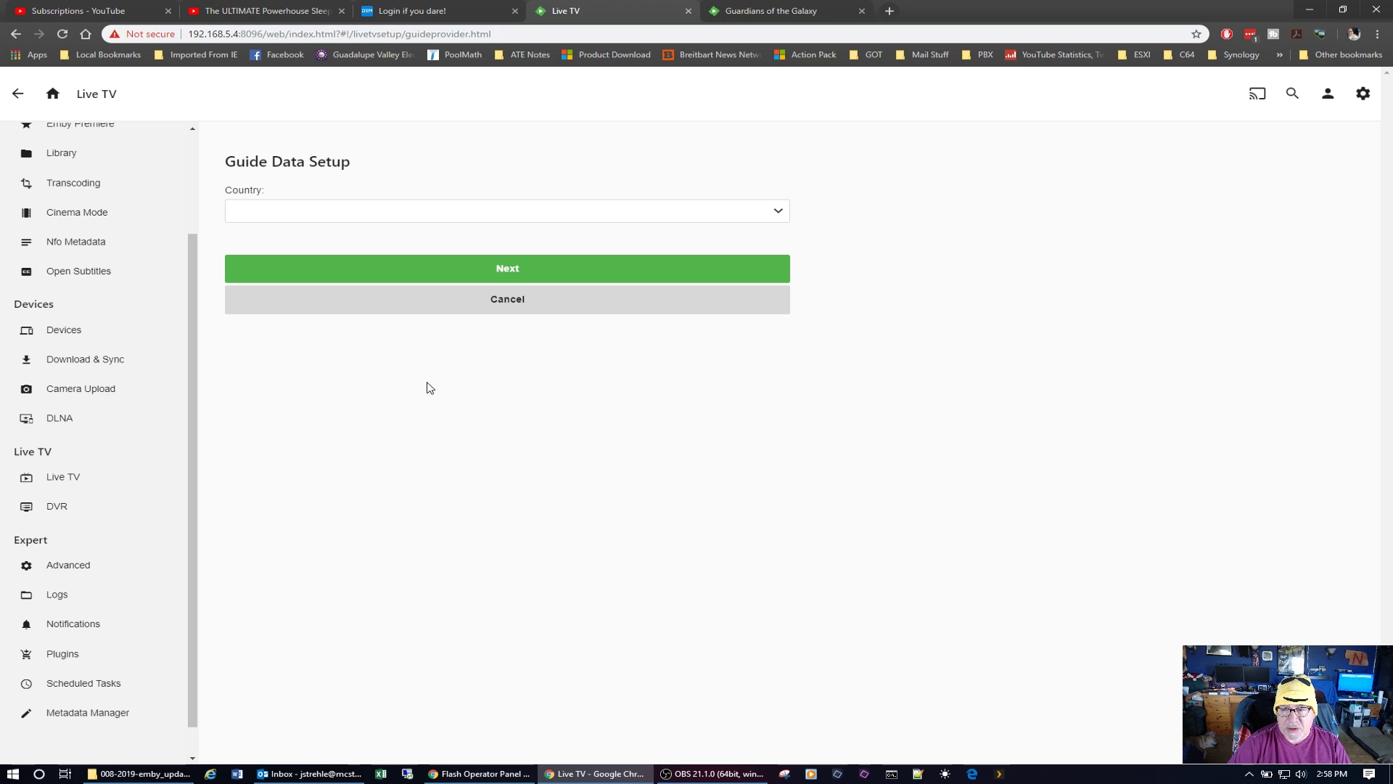
pyautogui.click(285, 216)
pyautogui.write('un')
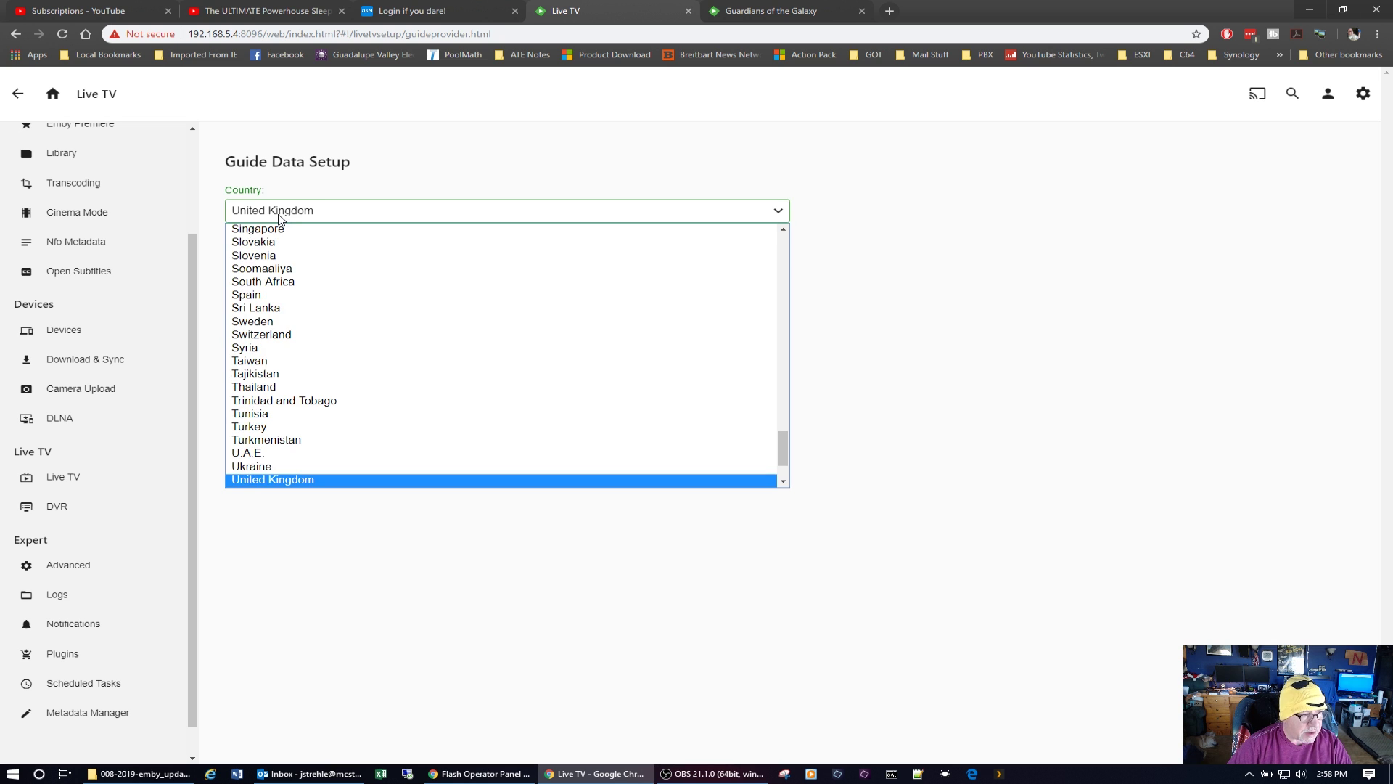
pyautogui.scroll(-2, 320, 456)
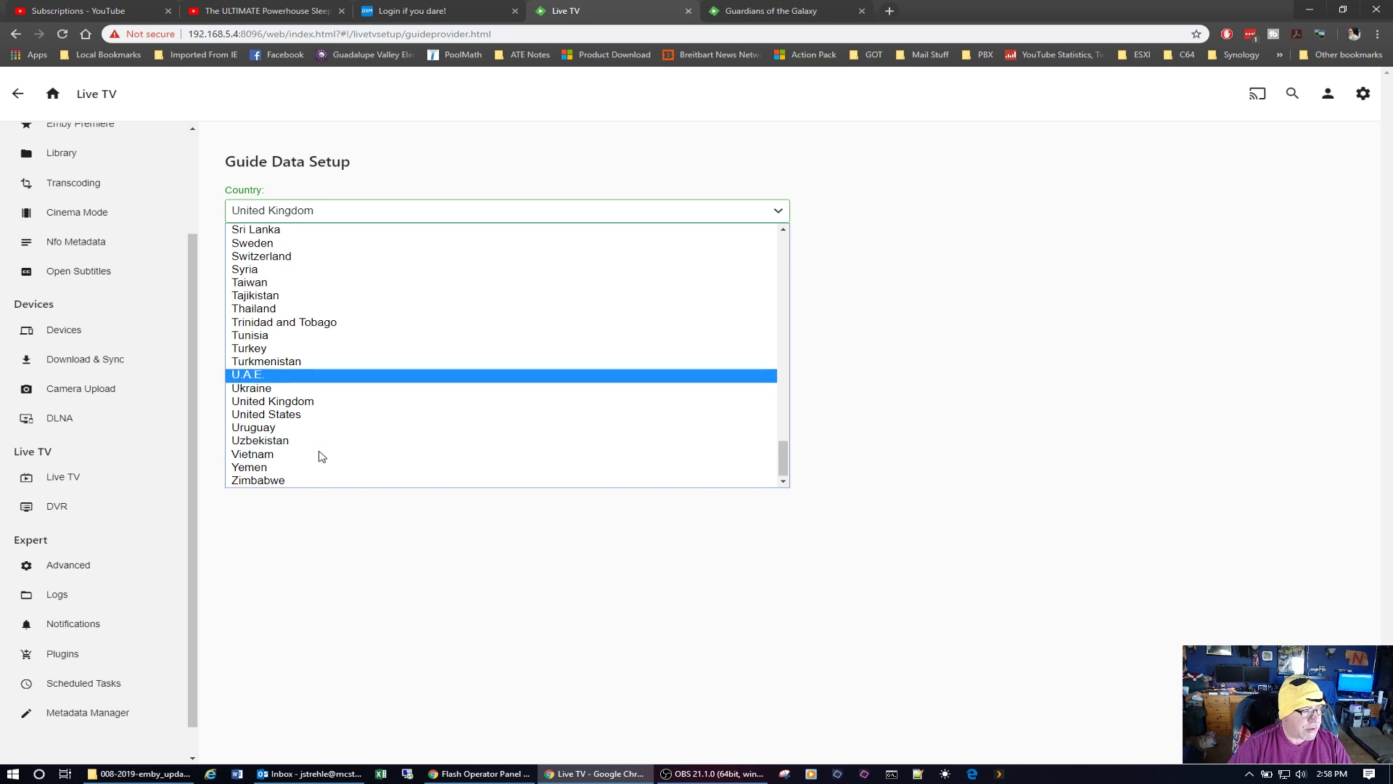
pyautogui.click(295, 414)
pyautogui.click(312, 270)
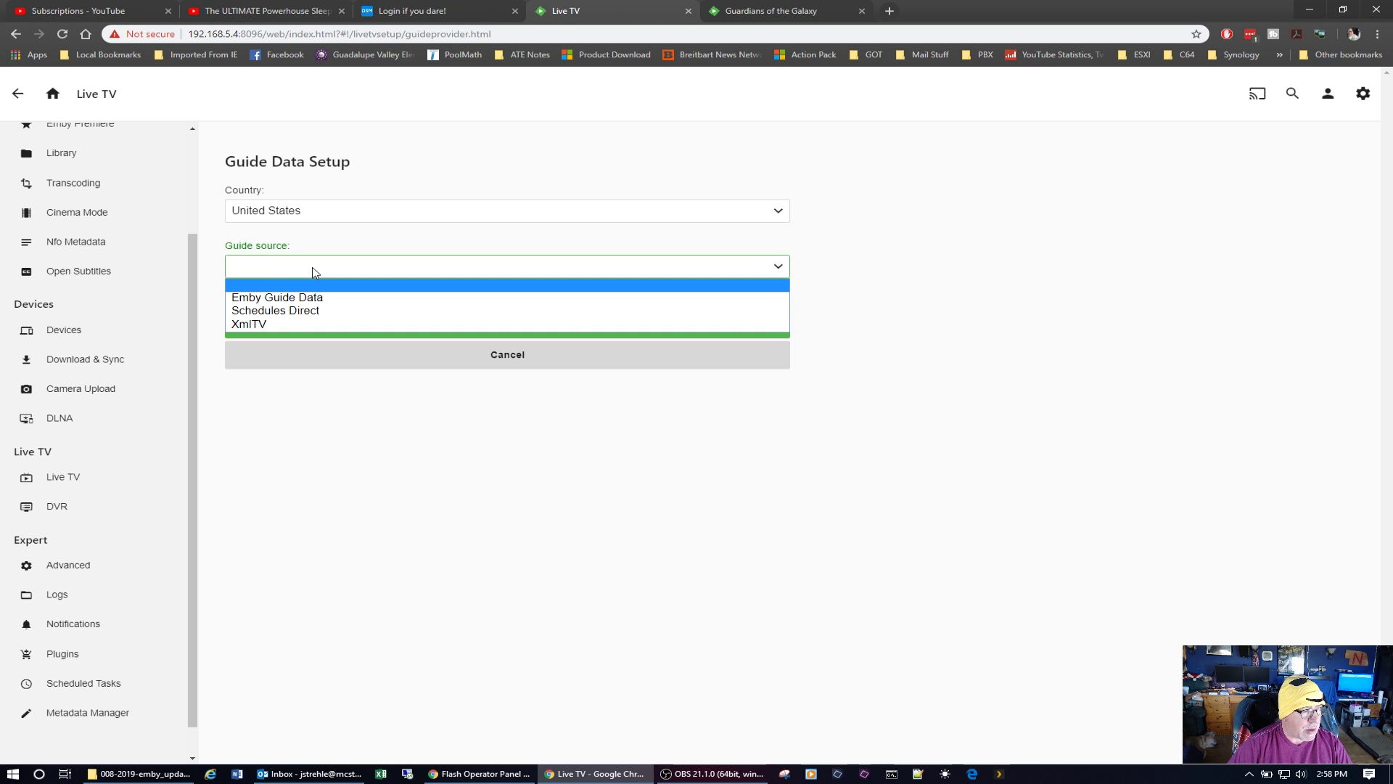
pyautogui.click(301, 299)
pyautogui.click(499, 328)
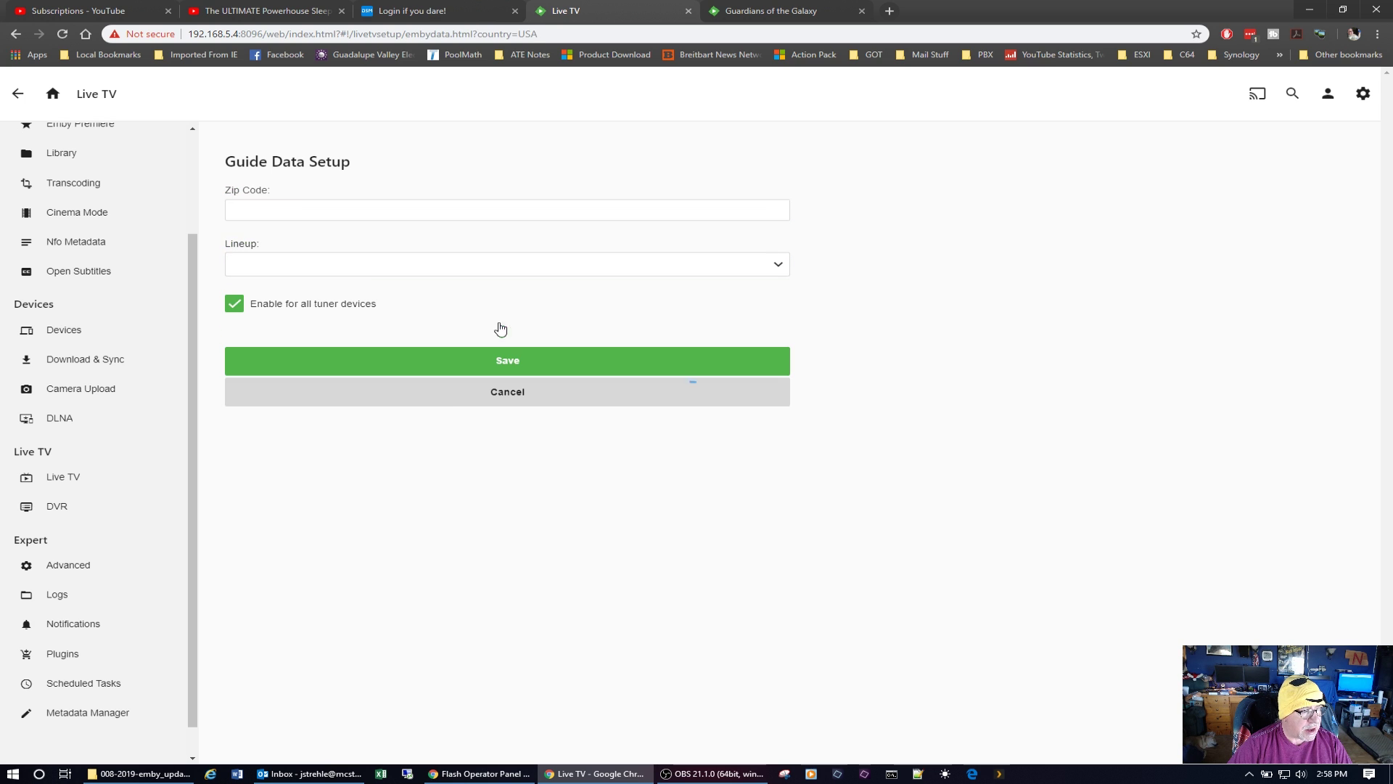
# Step: Enter the local zip code, choose the HDHomeRun Premium TV E - Vmvpd lineup and save the second guide data provider
pyautogui.click(308, 210)
pyautogui.write('7')
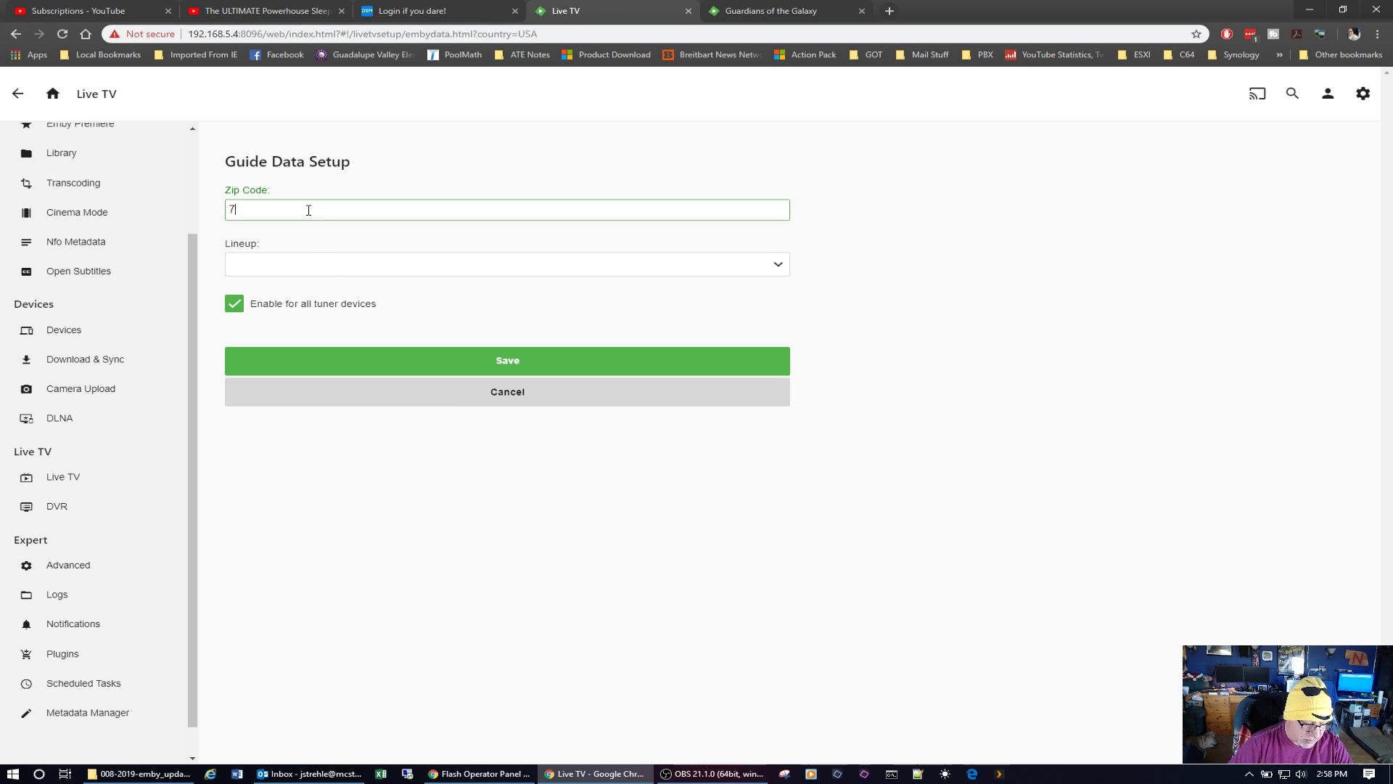
pyautogui.write('8155')
pyautogui.click(331, 270)
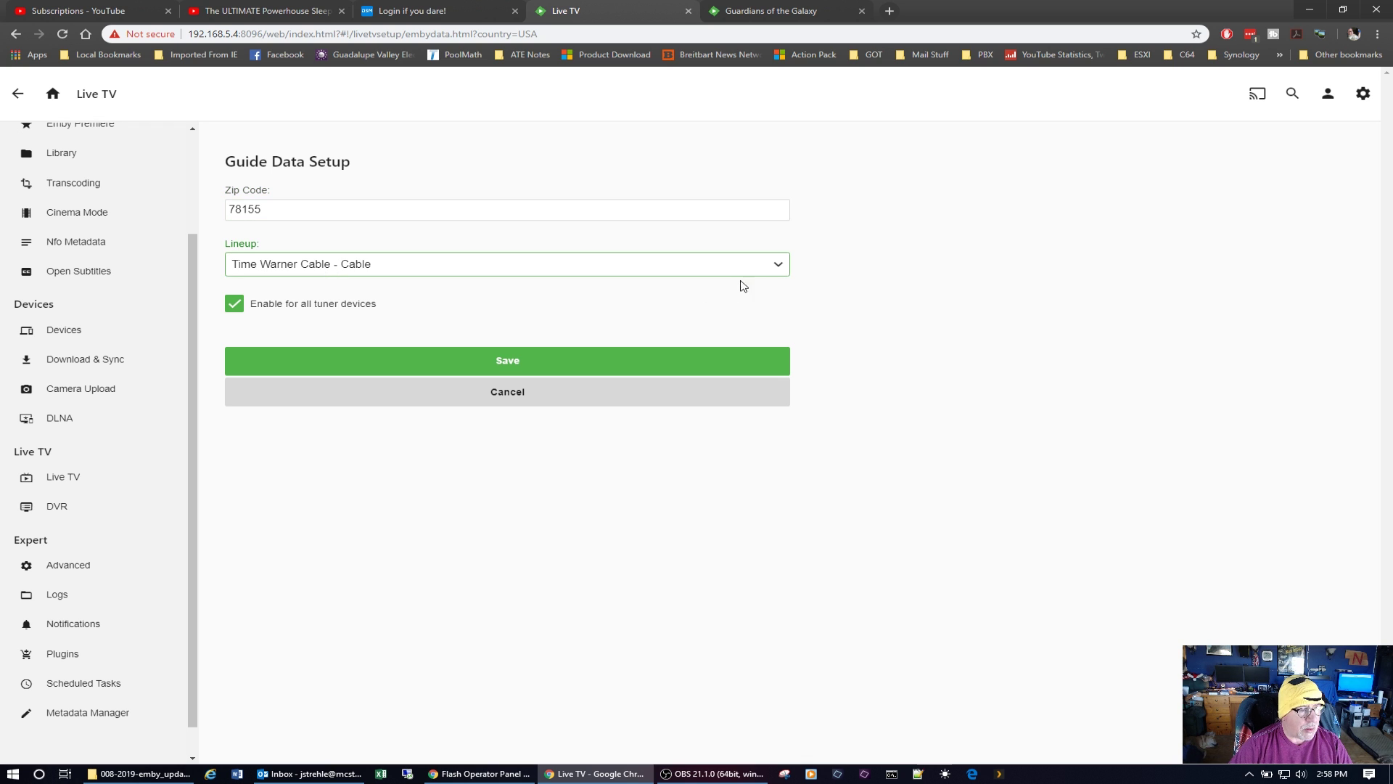
pyautogui.click(780, 267)
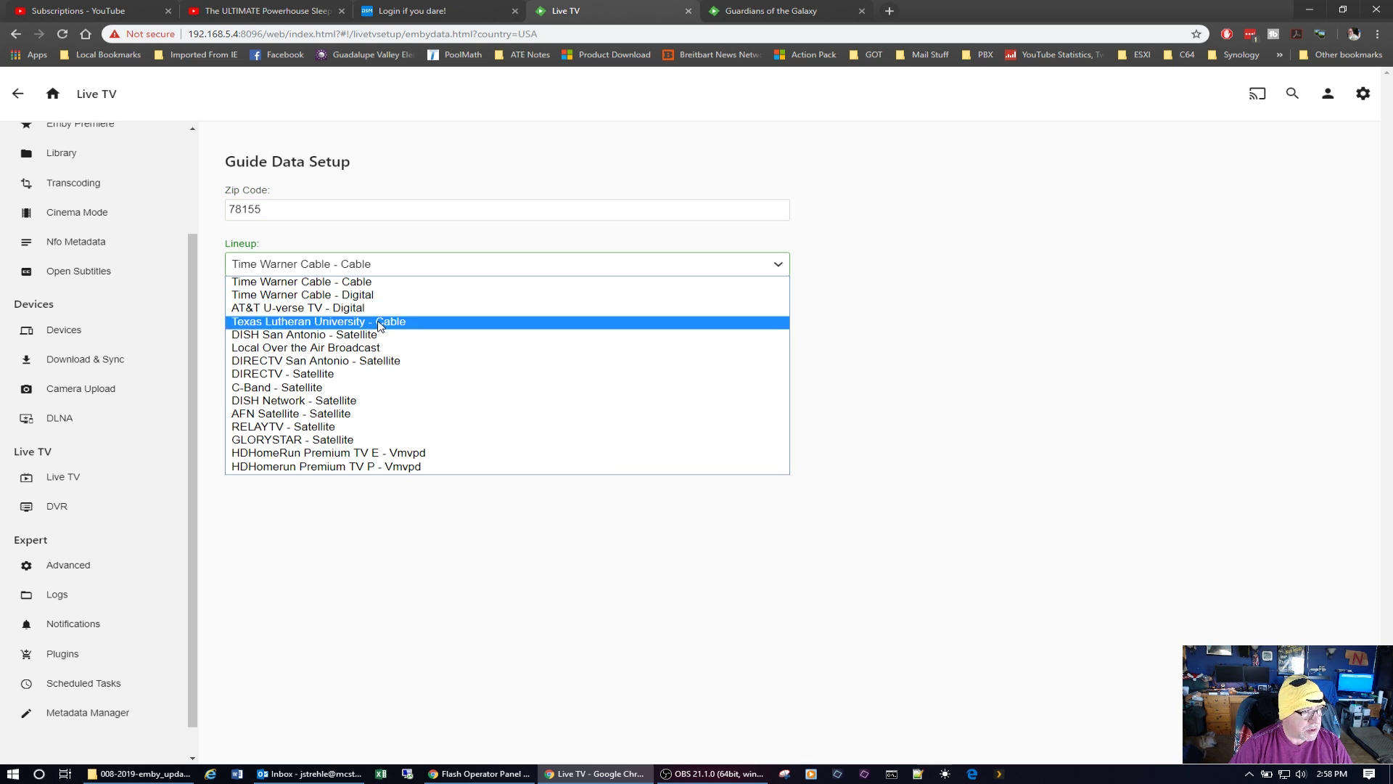
pyautogui.click(386, 453)
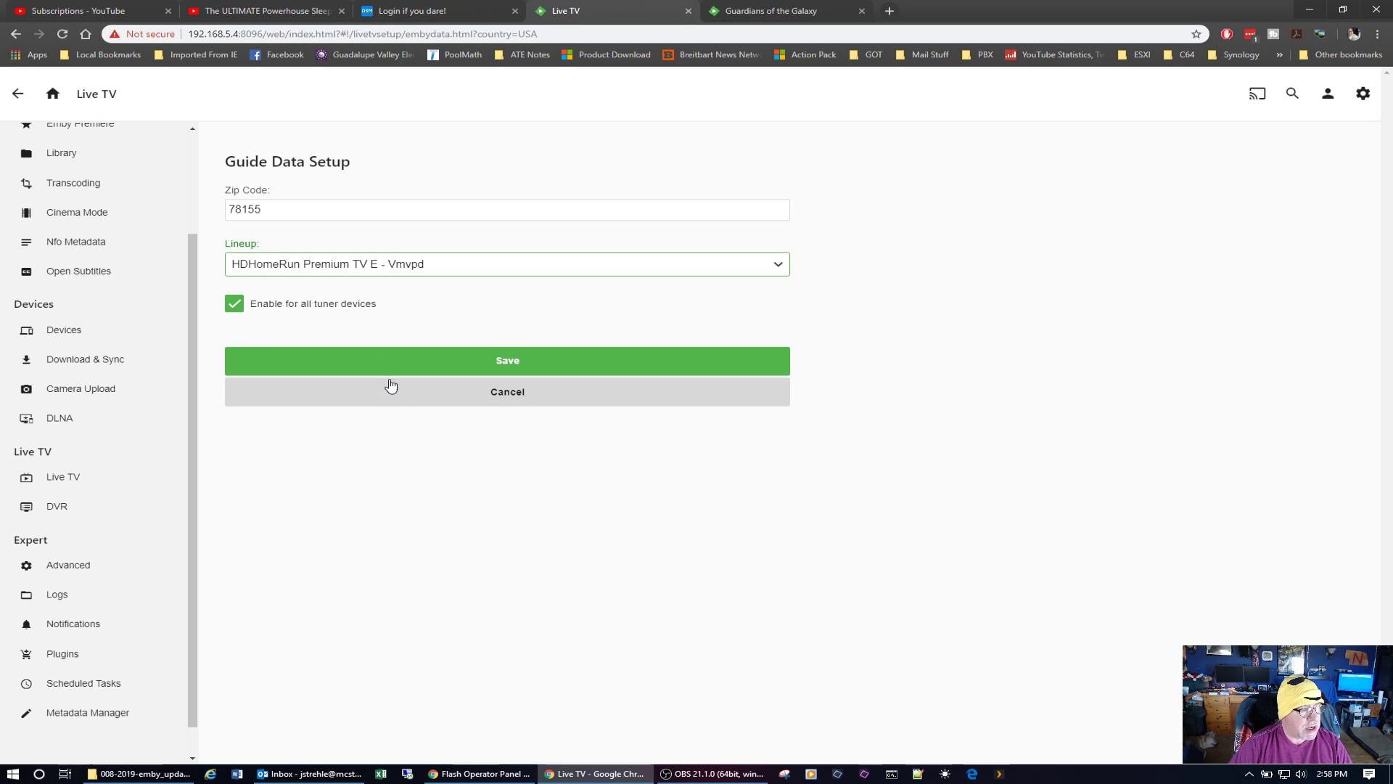
pyautogui.click(515, 360)
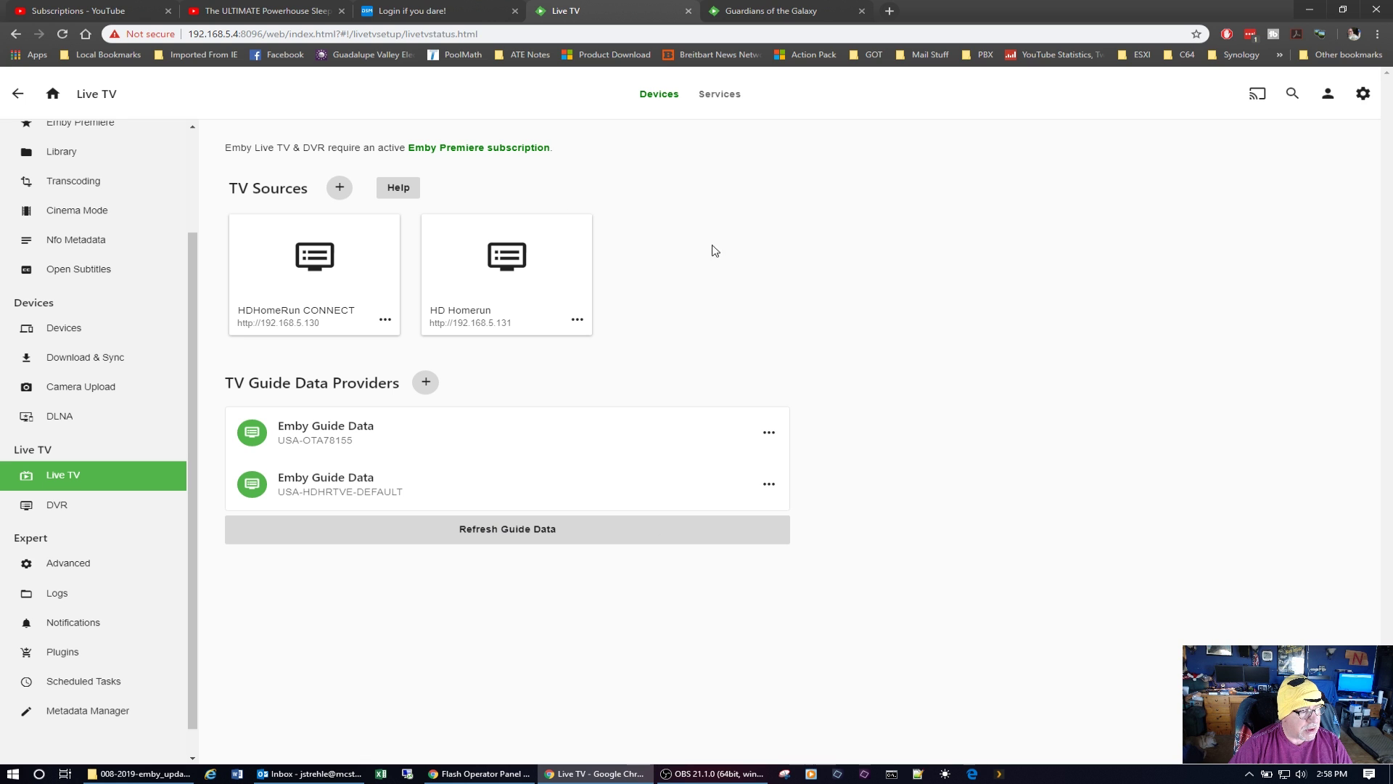
# Step: Return to the server dashboard and check the progress of the Refresh Guide task under Running Tasks
pyautogui.scroll(2, 145, 298)
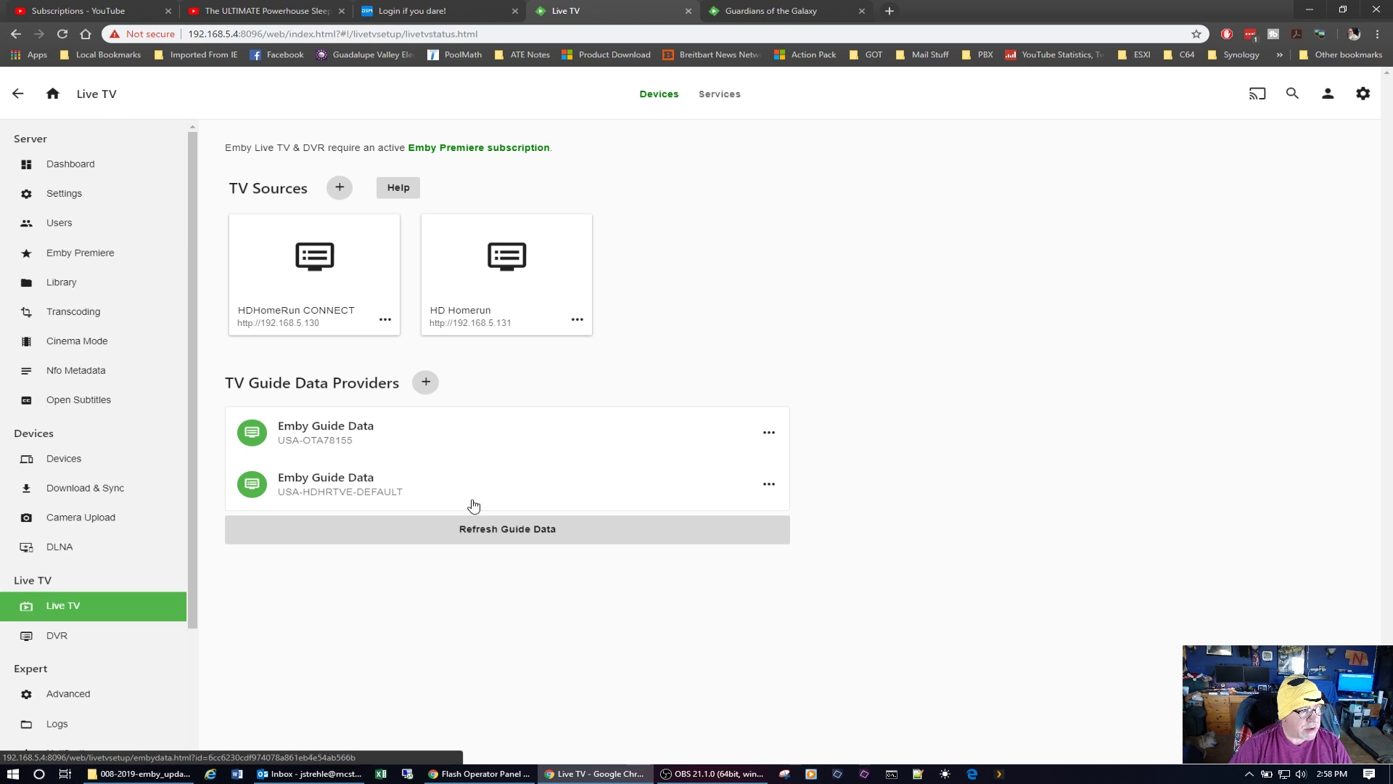
pyautogui.click(117, 167)
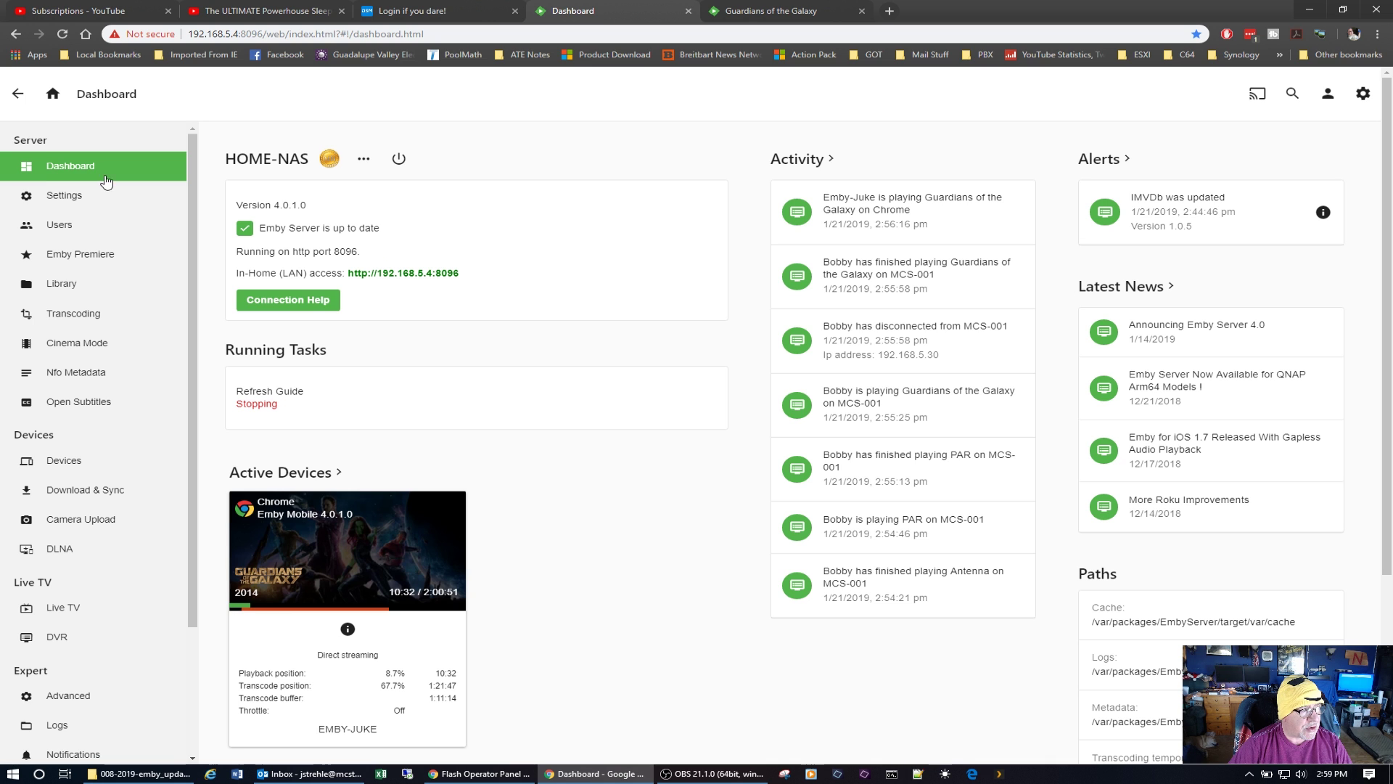
pyautogui.click(64, 165)
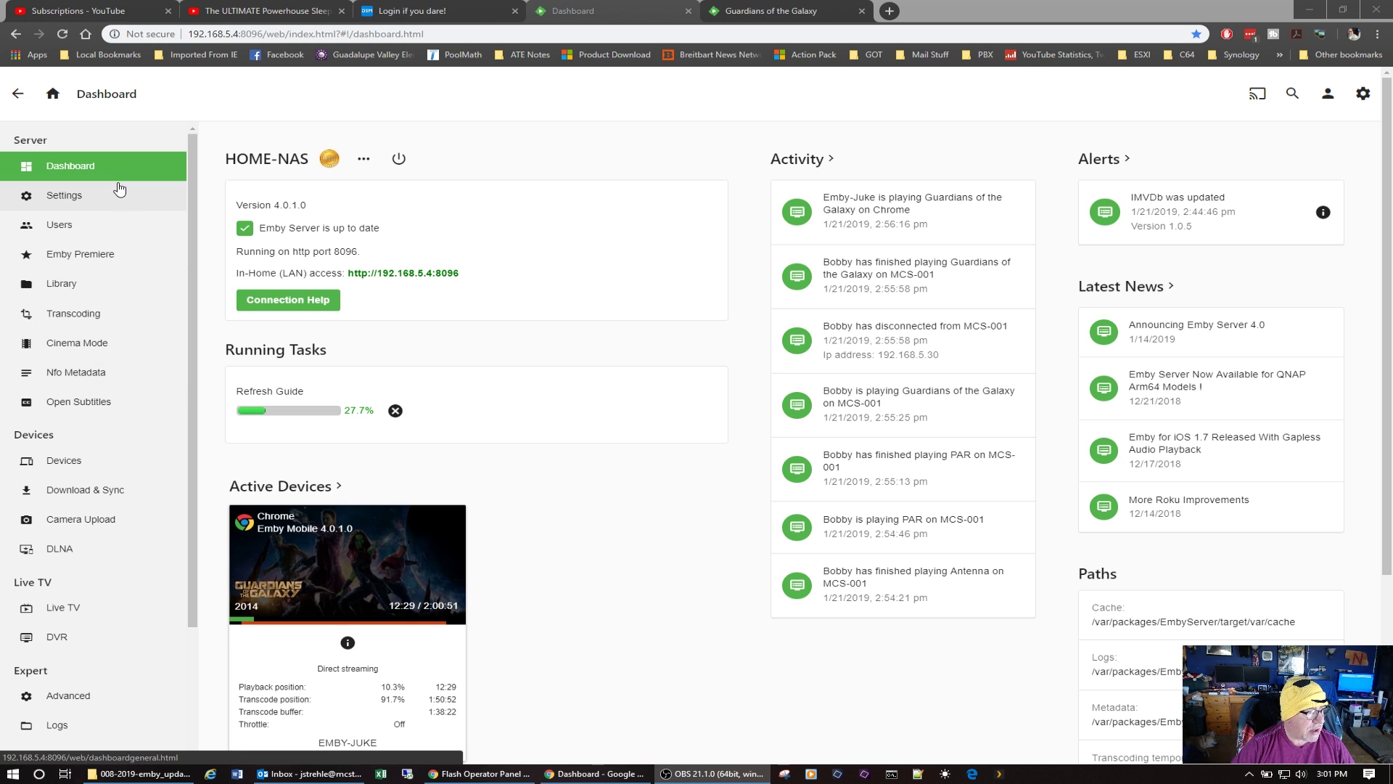
# Step: Review the preferred decoders and encoders under Advanced hardware acceleration in the Transcoding settings, and set the option back to Yes
pyautogui.click(90, 314)
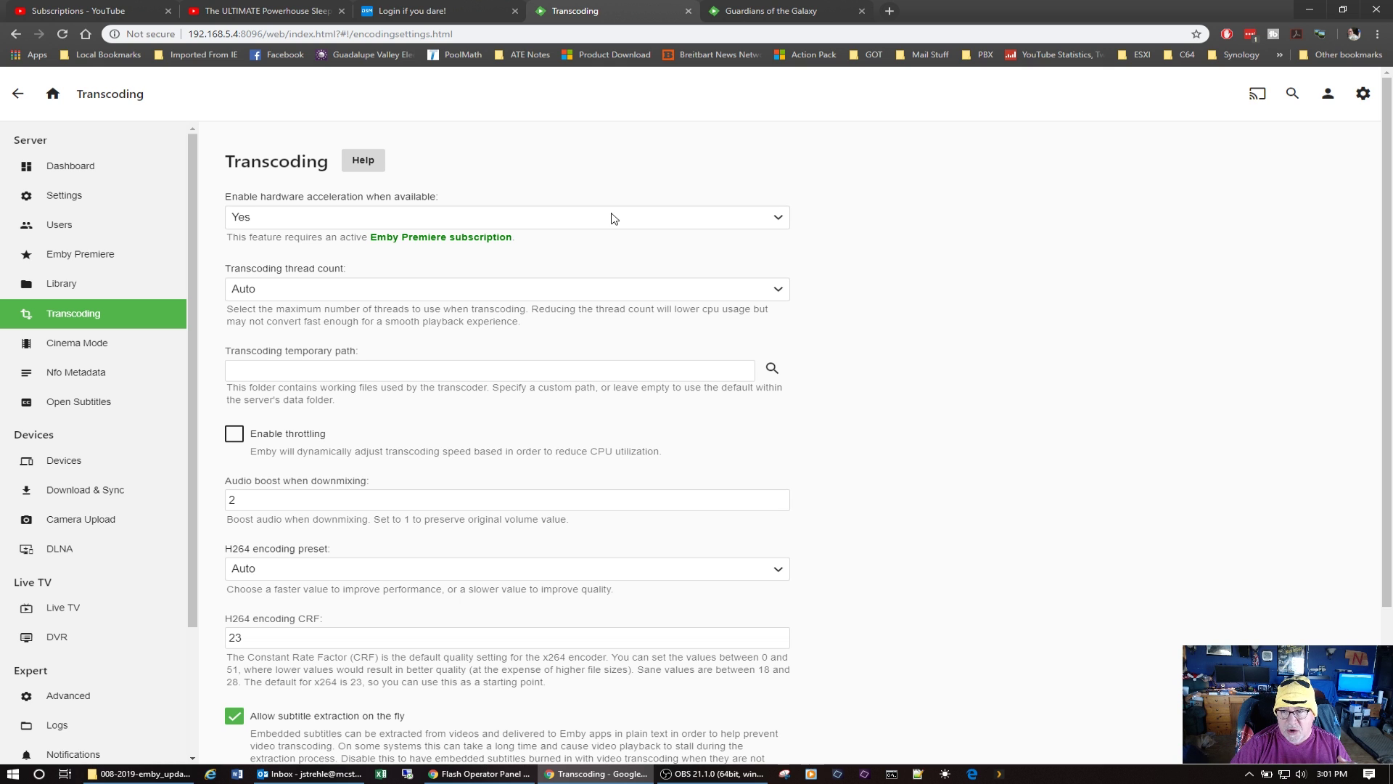
pyautogui.click(780, 224)
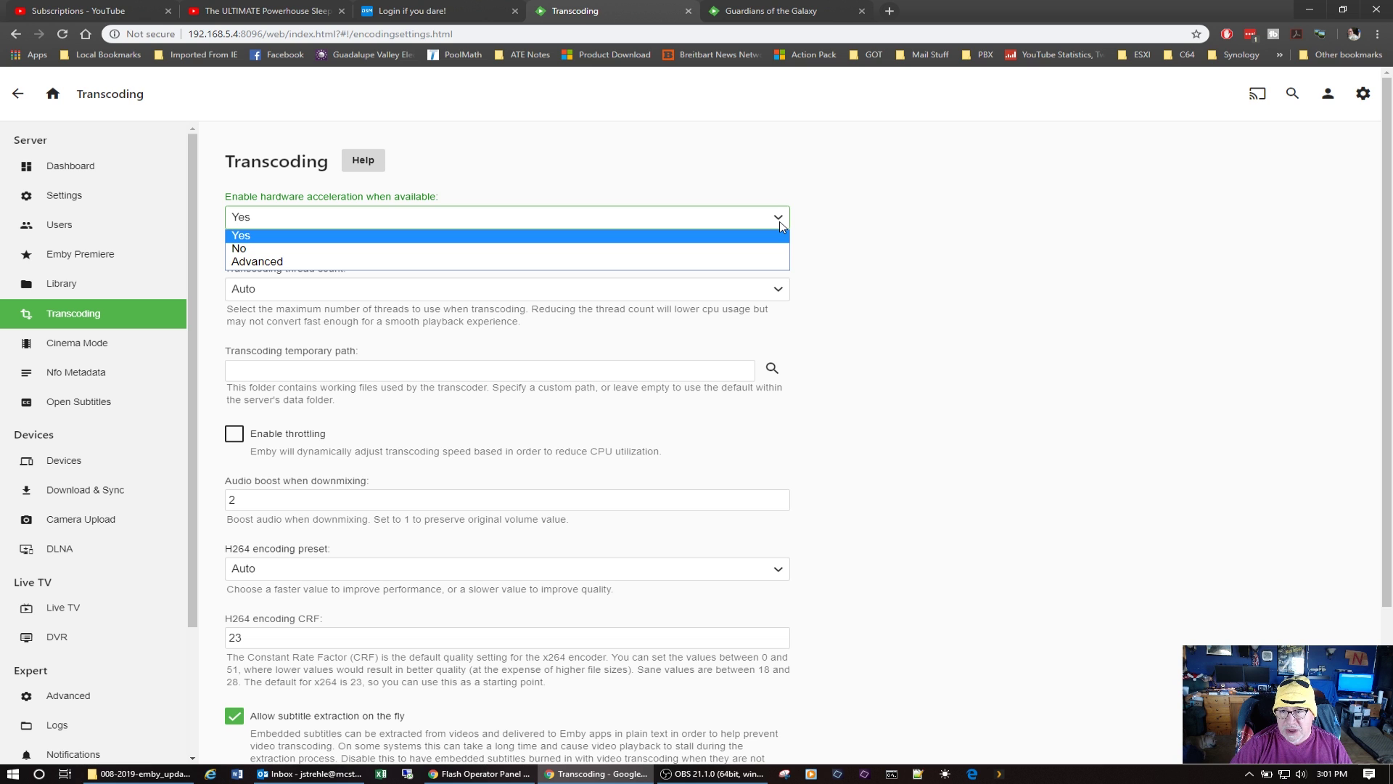
pyautogui.click(305, 260)
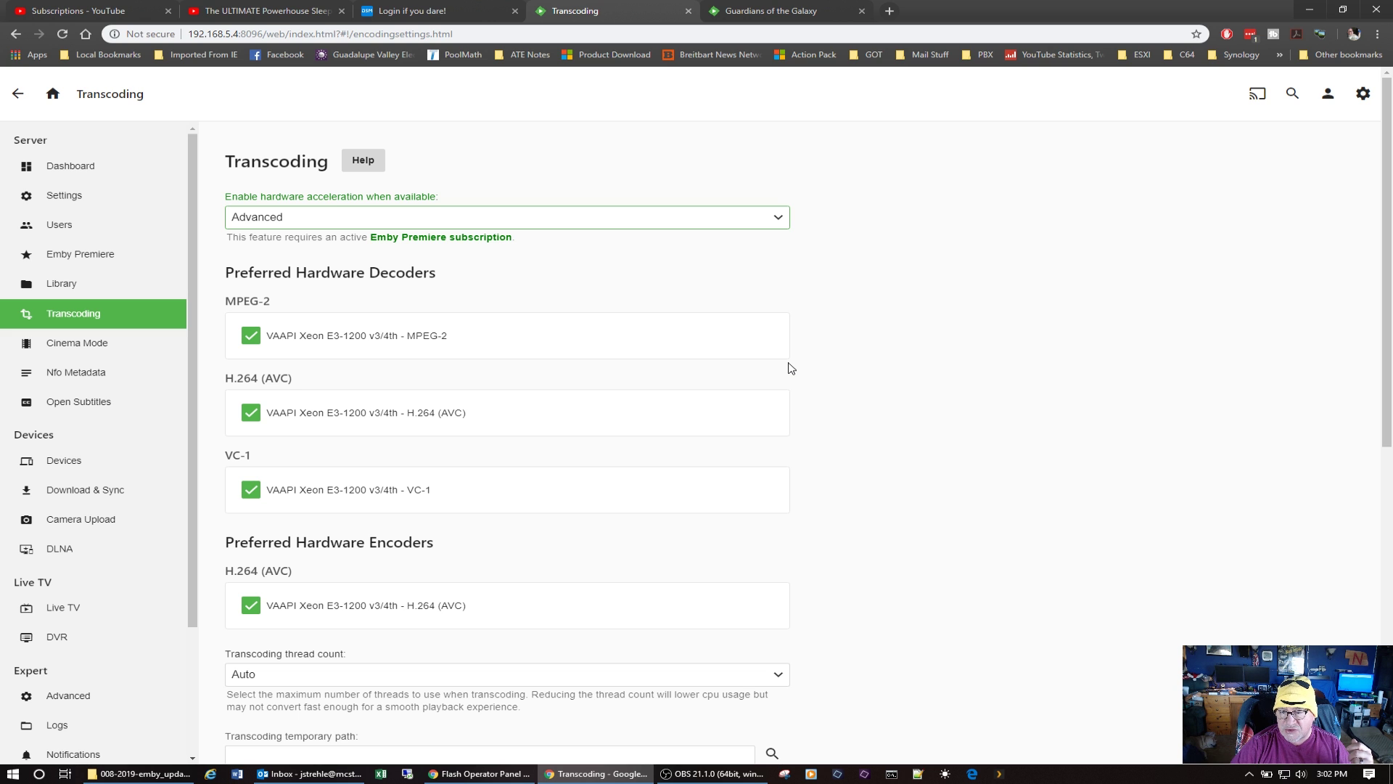
pyautogui.scroll(-3, 791, 368)
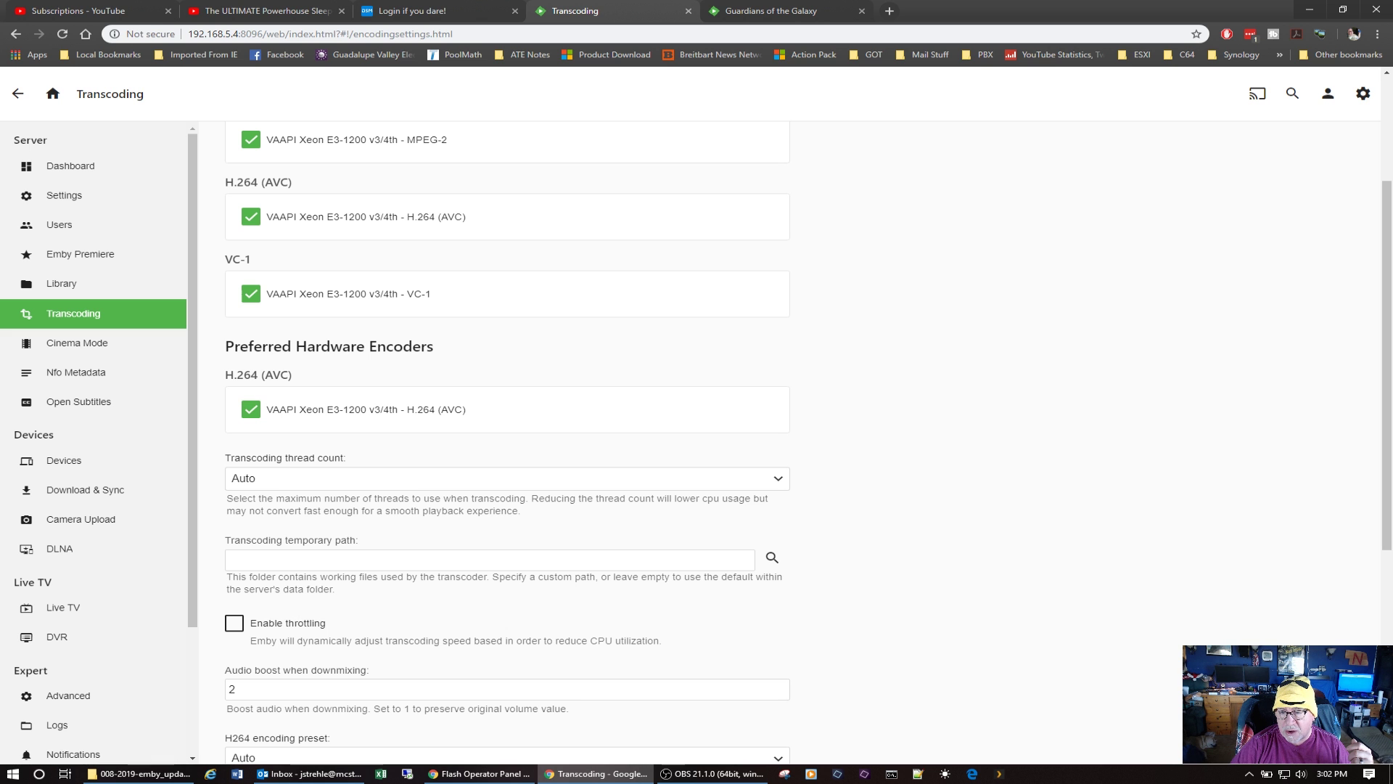
pyautogui.scroll(-5, 791, 368)
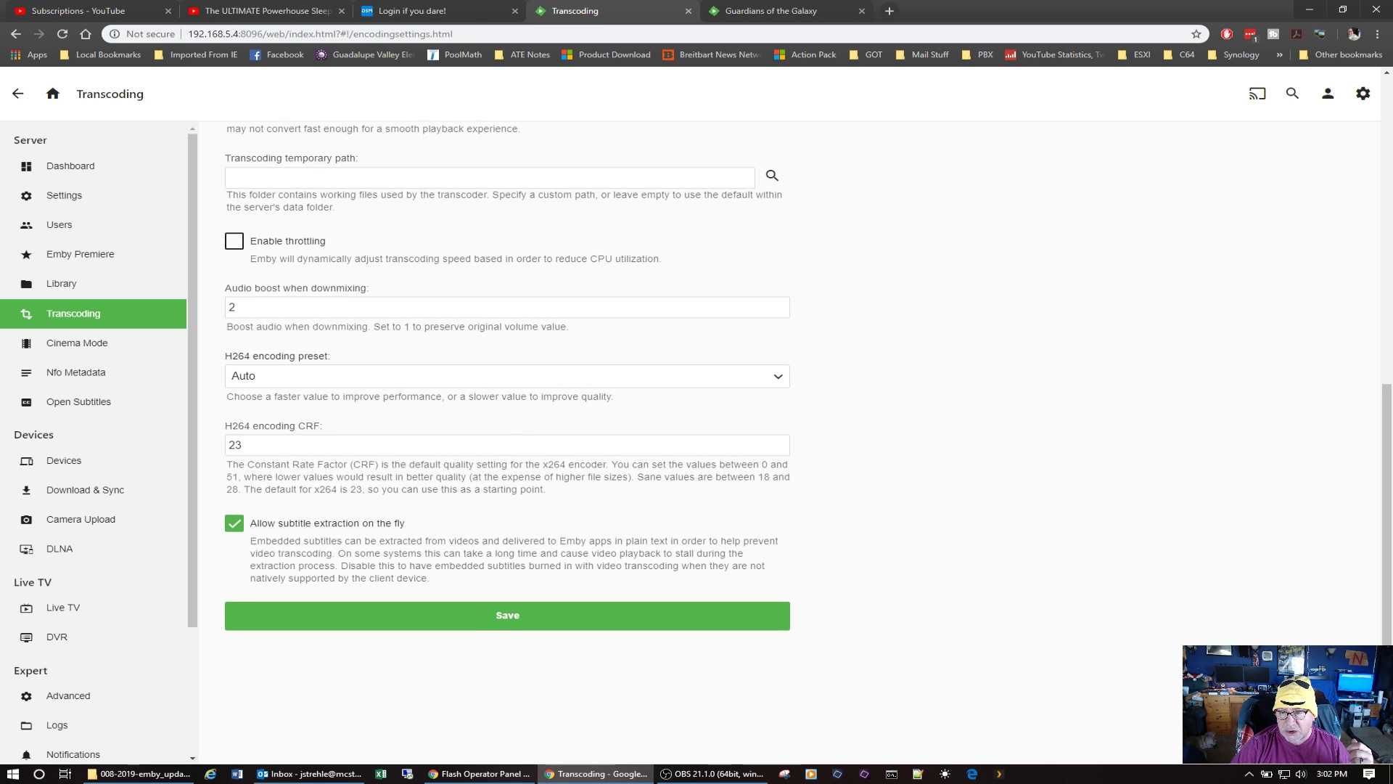
pyautogui.scroll(8, 304, 270)
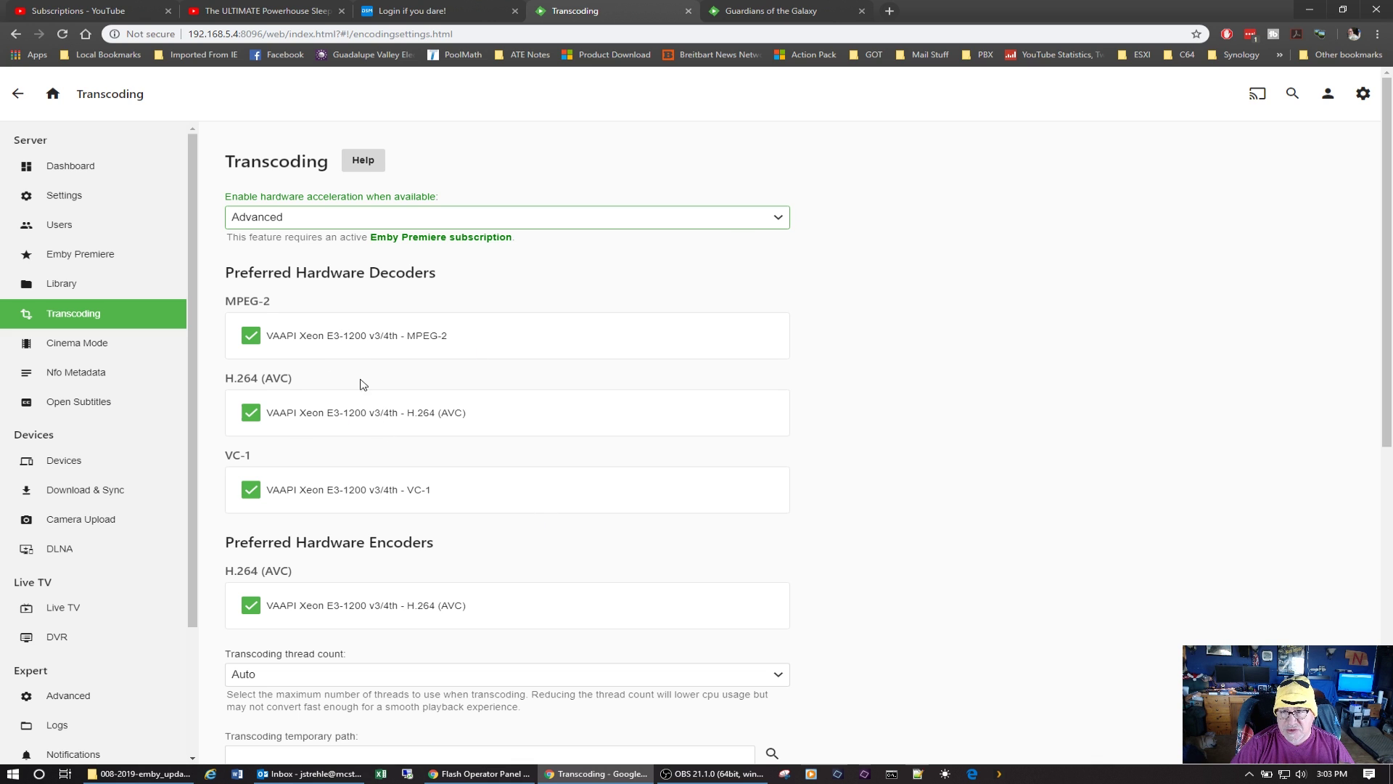
pyautogui.click(778, 217)
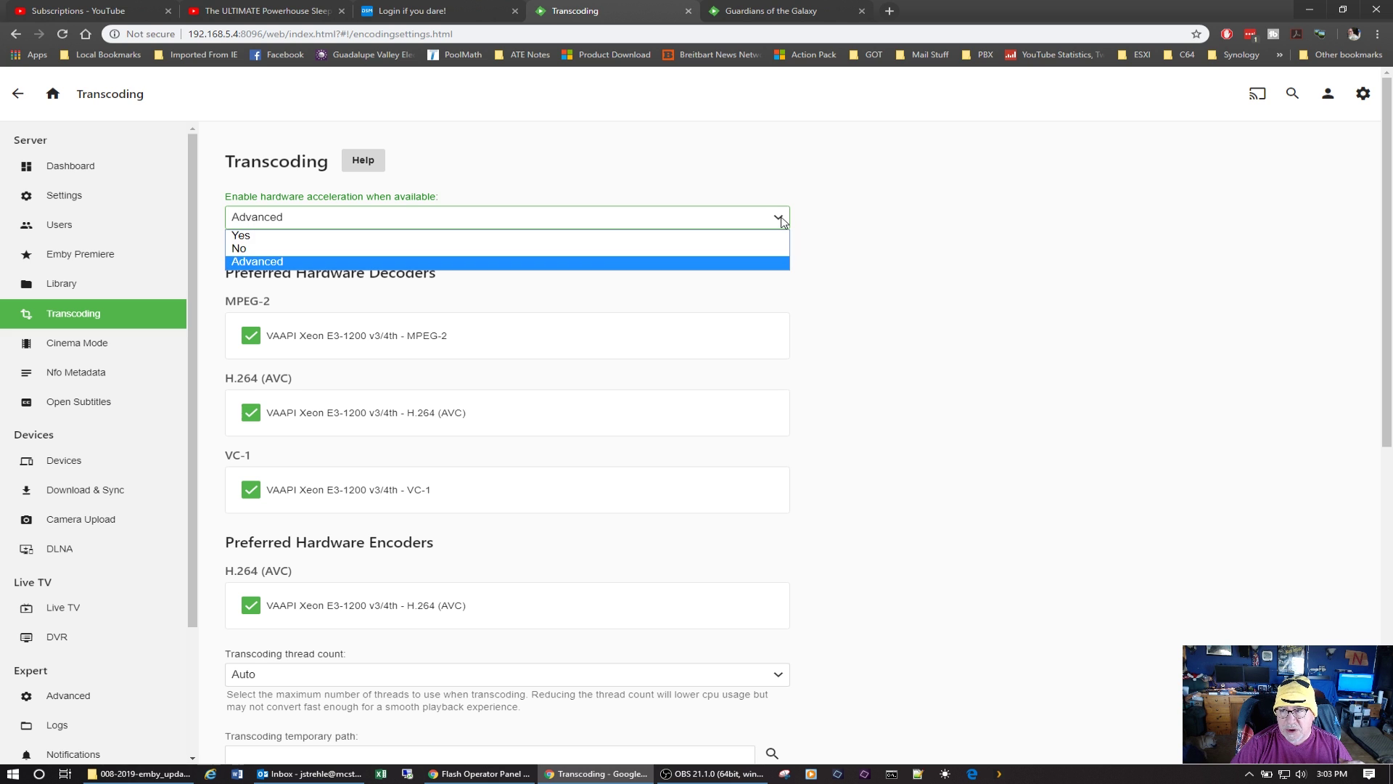
pyautogui.click(273, 234)
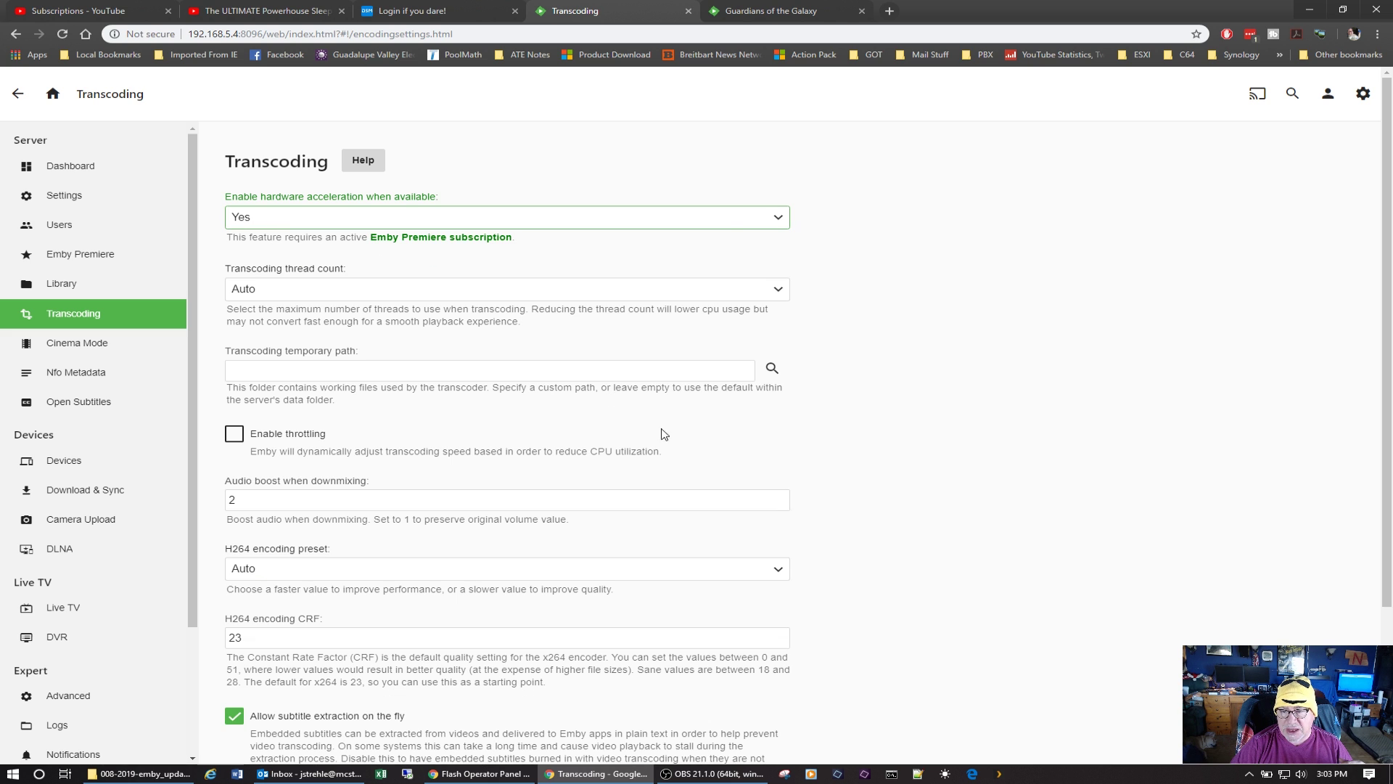
pyautogui.scroll(-3, 947, 451)
pyautogui.scroll(3, 946, 450)
# Step: Check the Emby dashboard's guide refresh, and examine the services' load in the Task Manager of the Synology Resource Monitor
pyautogui.click(73, 169)
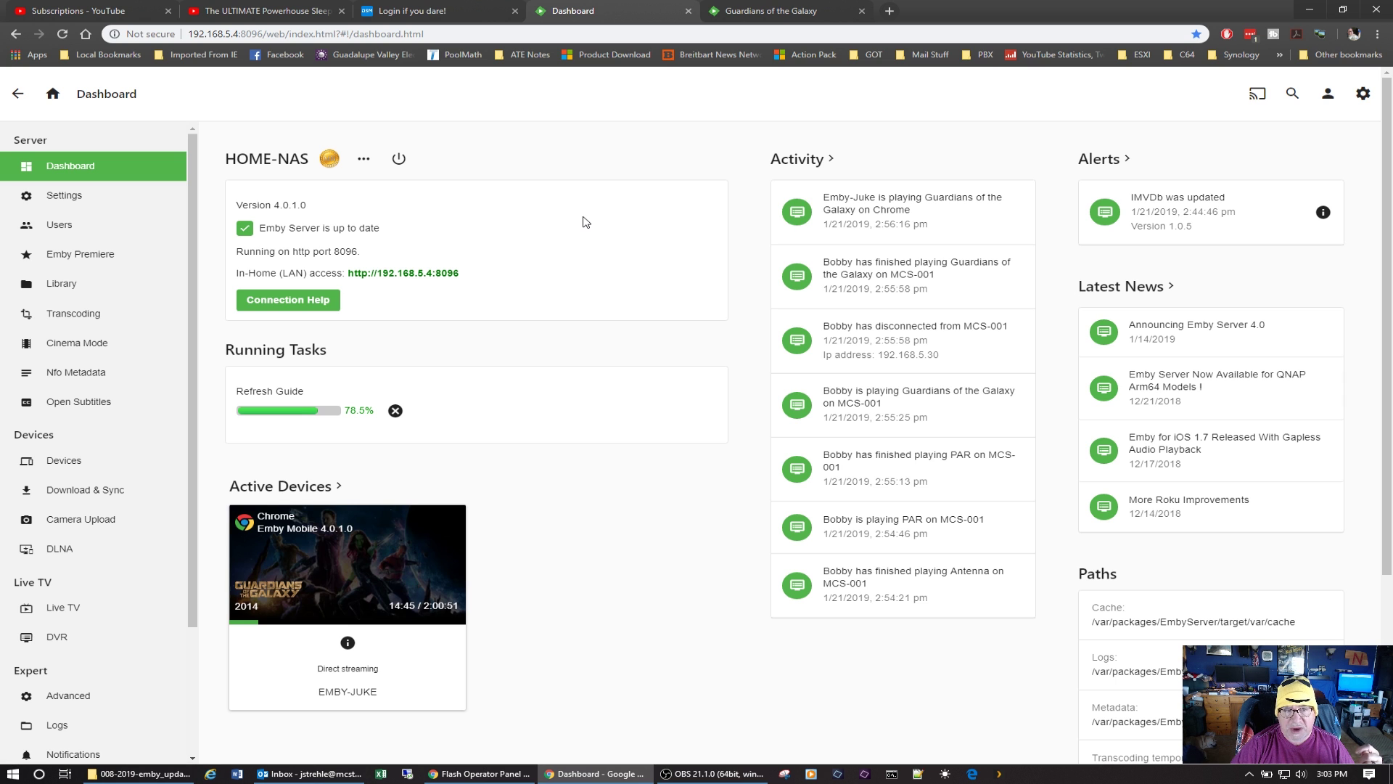
pyautogui.click(439, 12)
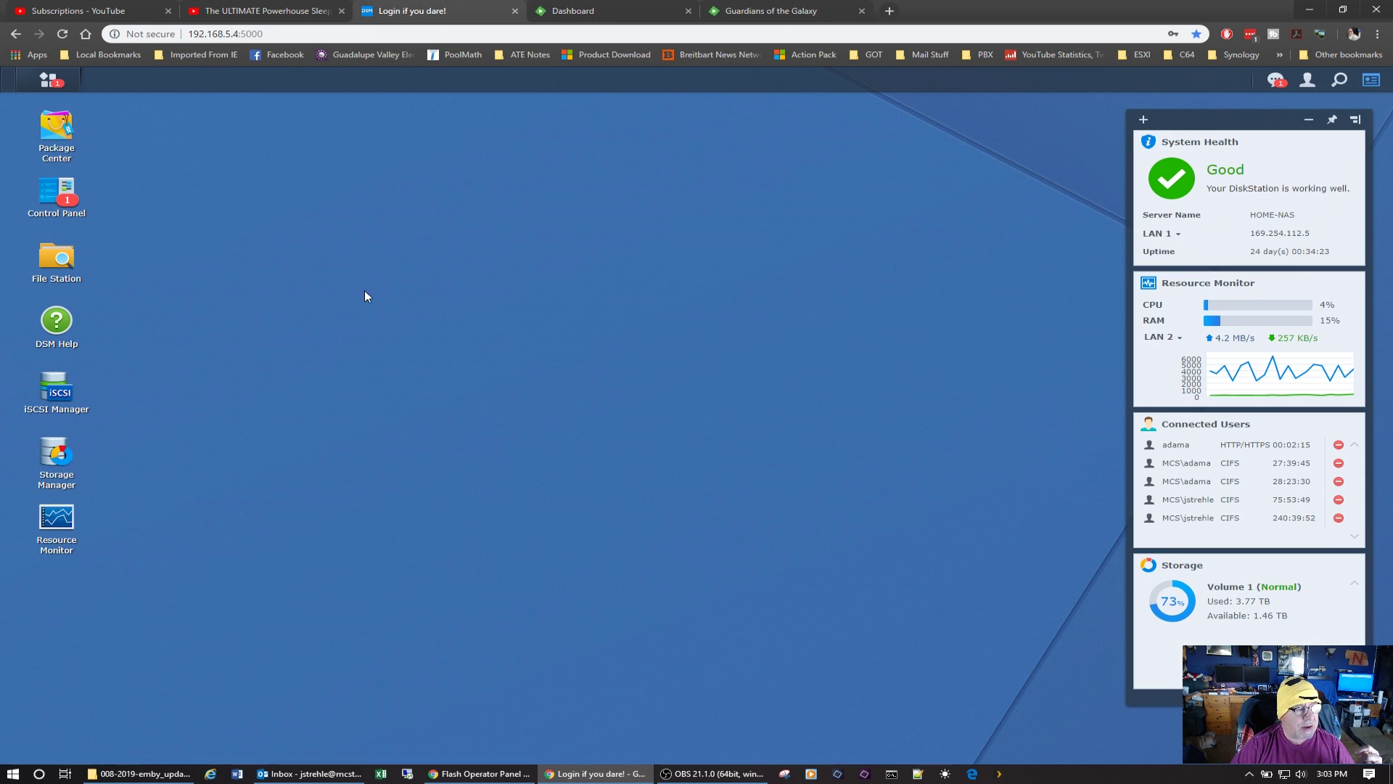
pyautogui.click(61, 518)
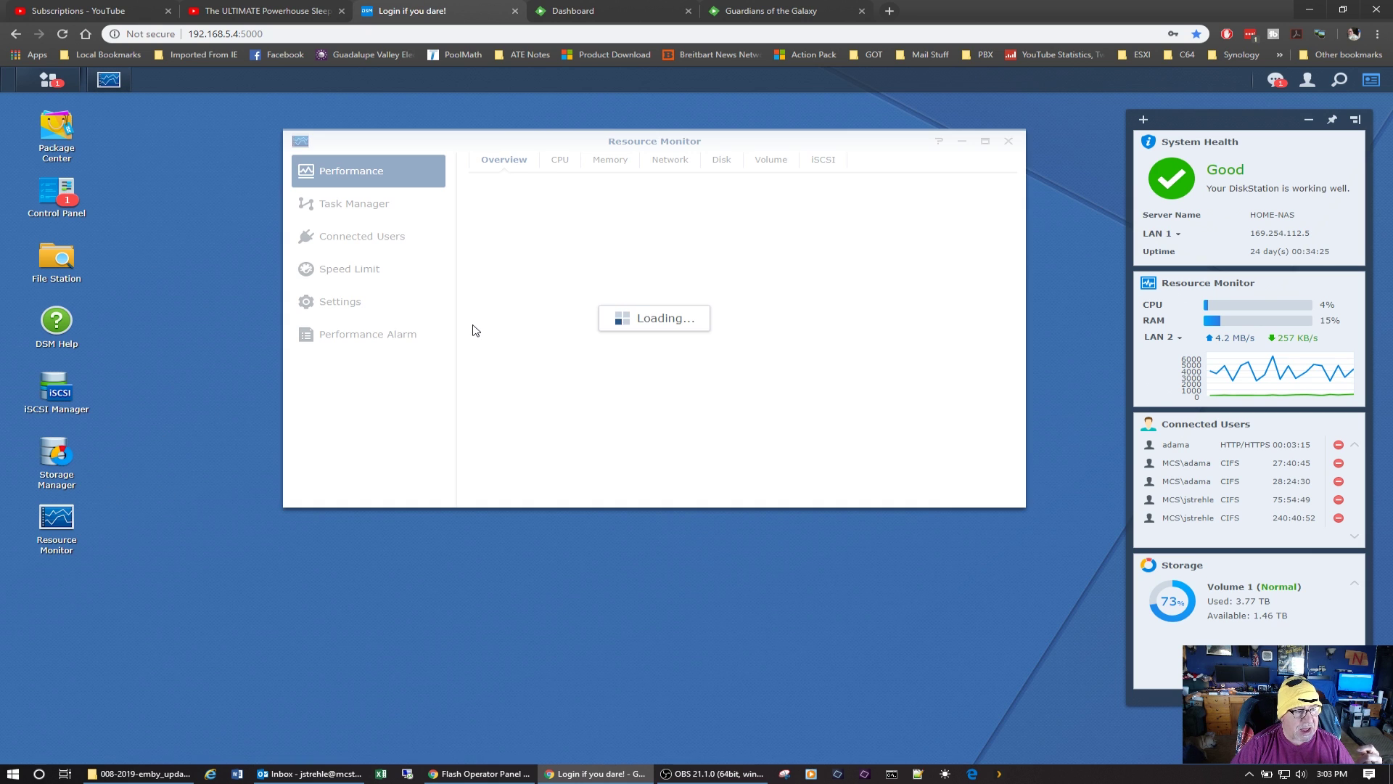
pyautogui.click(356, 205)
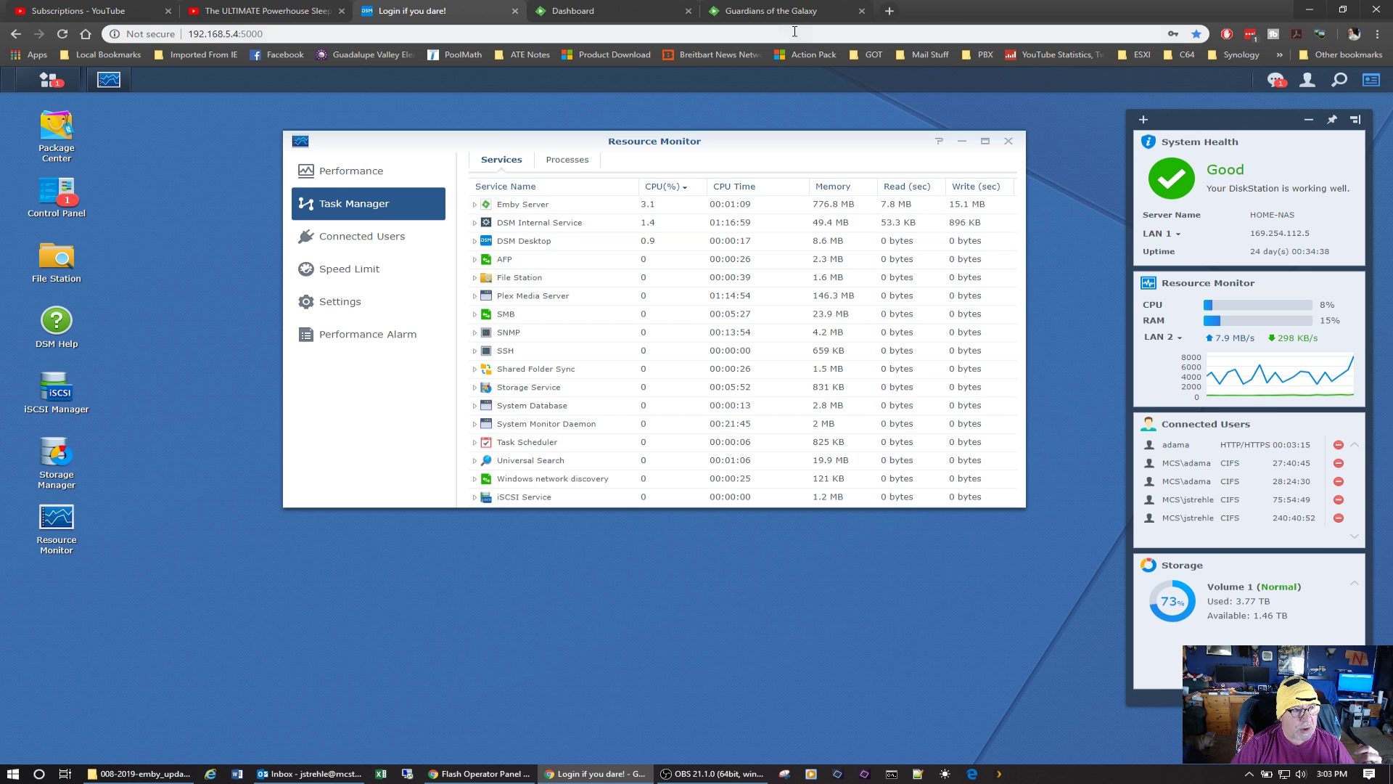
# Step: Leave the Guardians of the Galaxy playback in the Emby web client and open the TV Shows library from the home screen
pyautogui.click(775, 14)
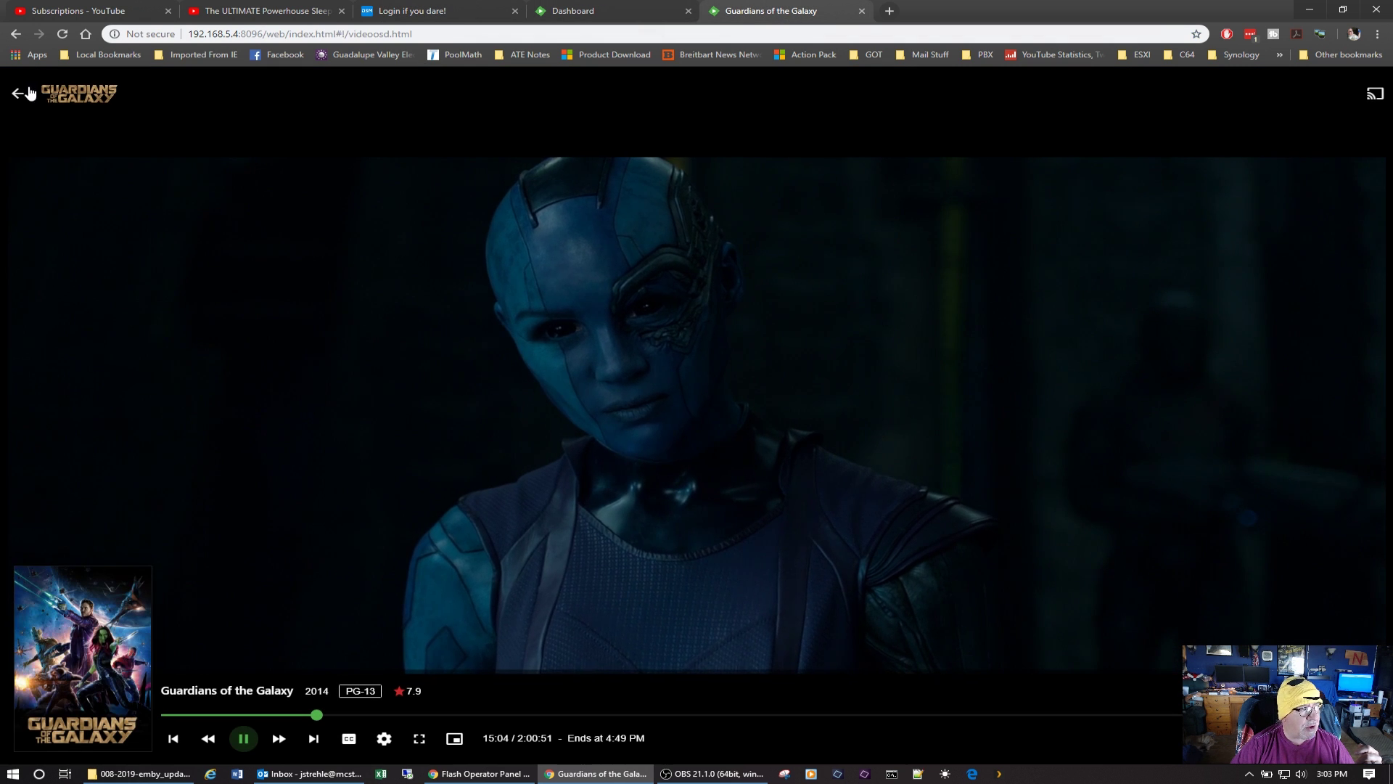
pyautogui.click(21, 94)
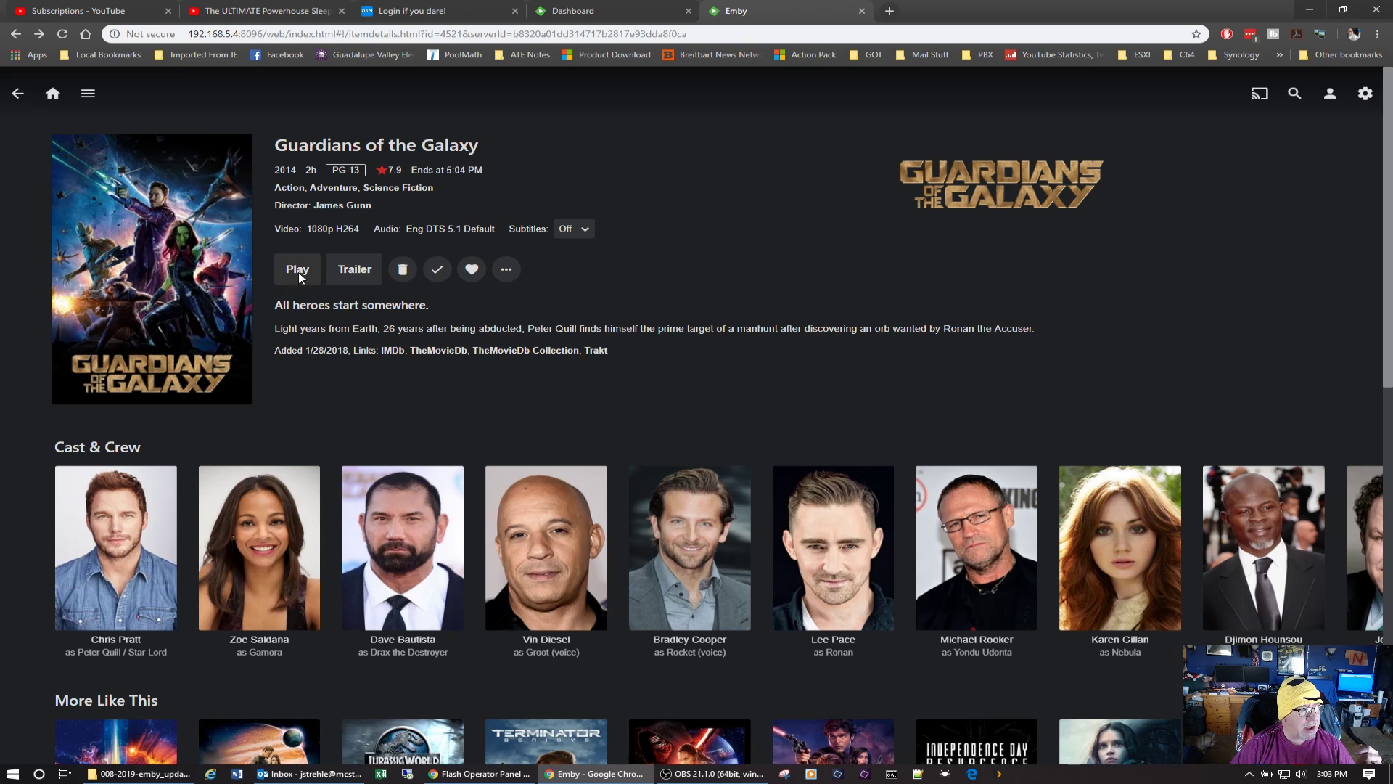
pyautogui.click(53, 94)
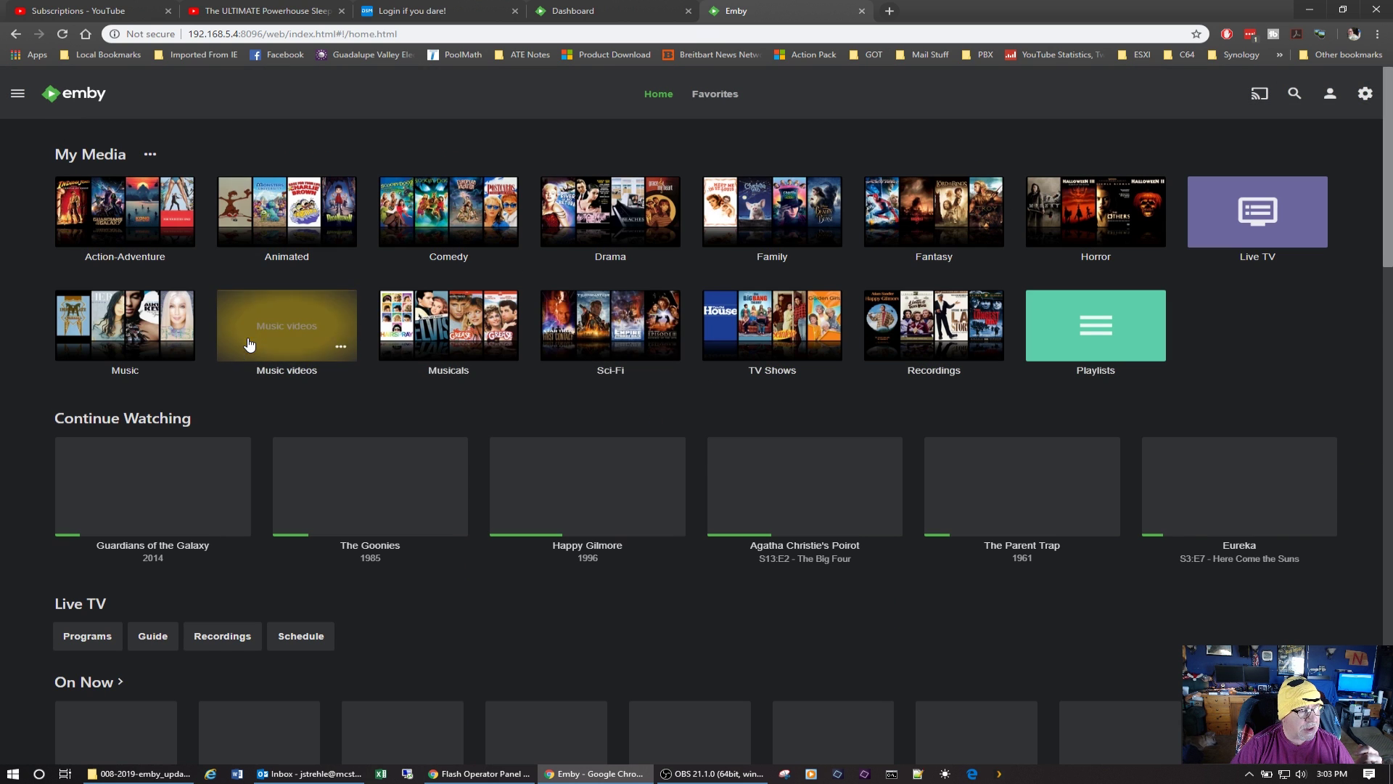
pyautogui.click(807, 321)
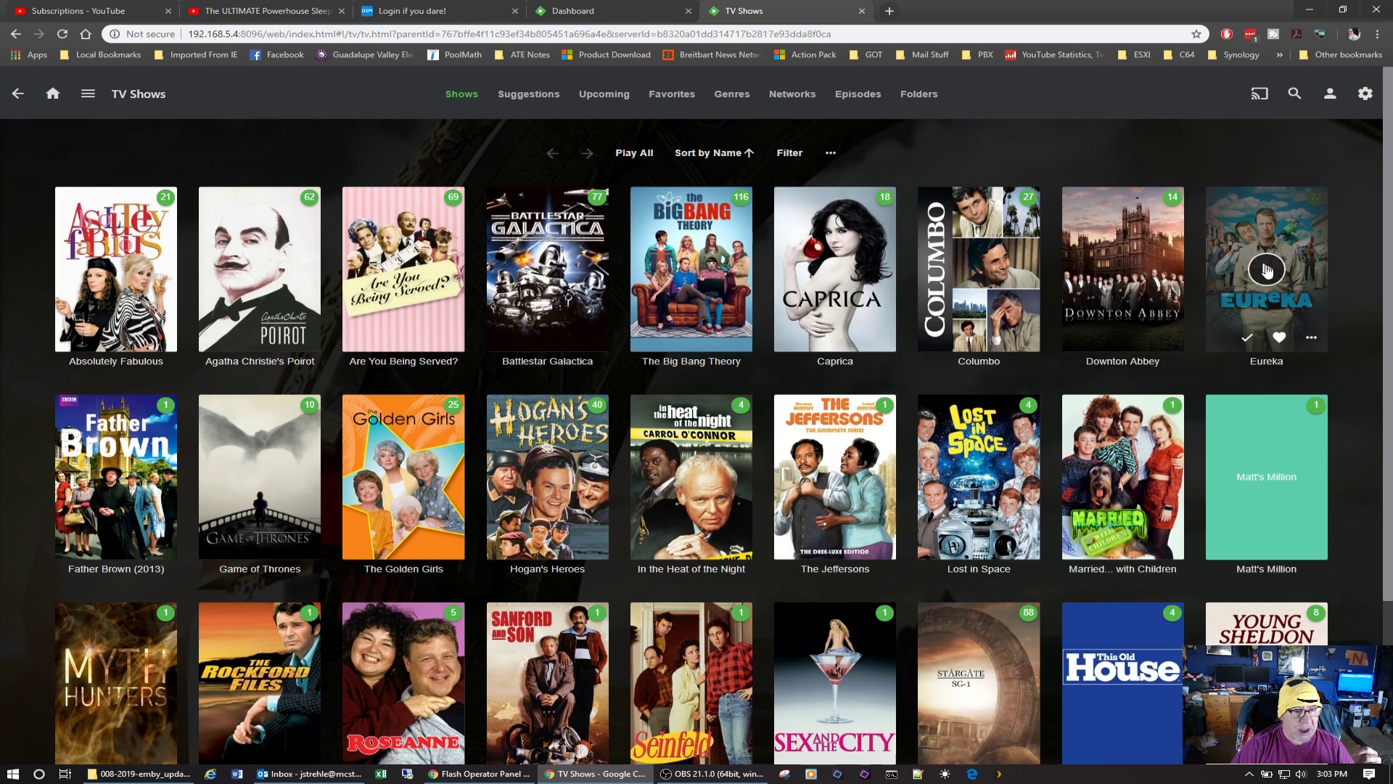
# Step: Play episode 1, Founder's Day, from season 4 of Eureka in the TV Shows library
pyautogui.click(1304, 254)
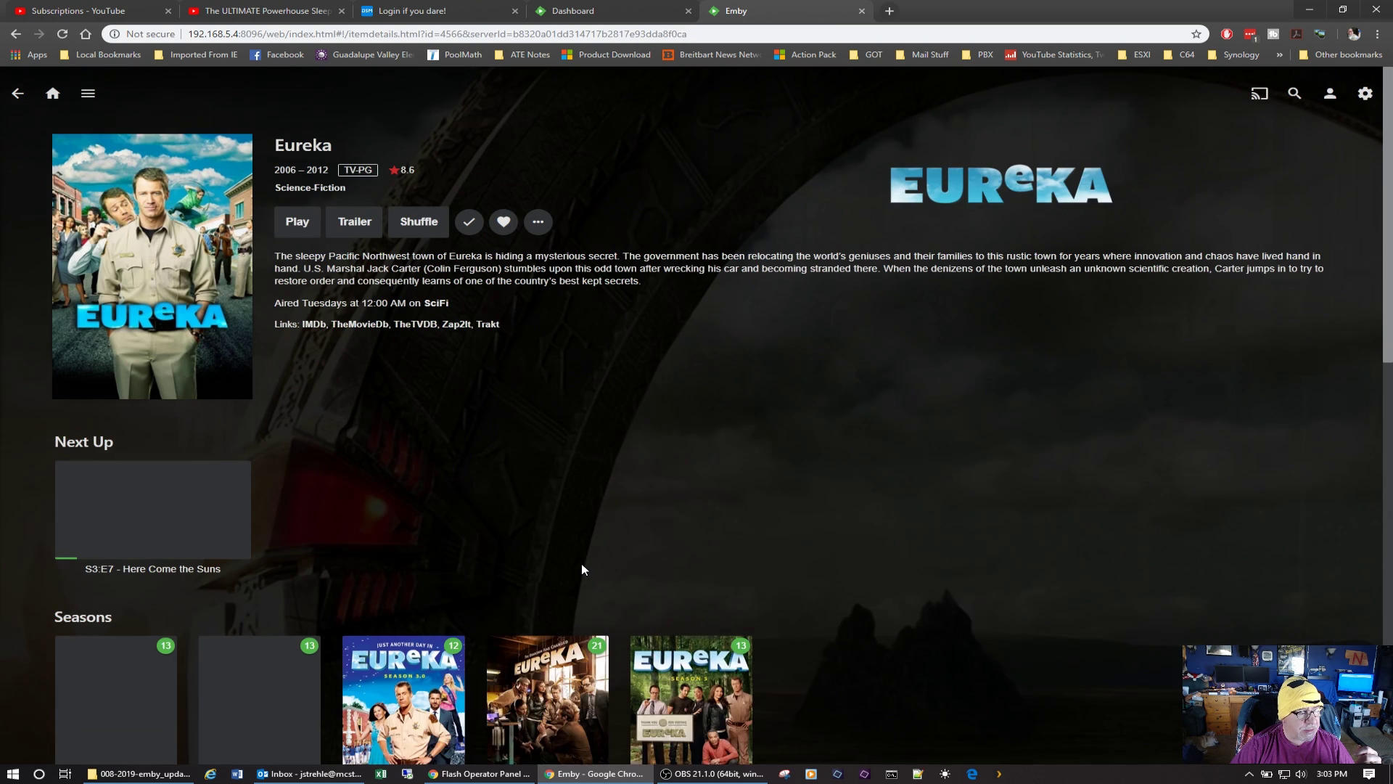
pyautogui.scroll(-2, 584, 563)
pyautogui.scroll(-2, 582, 563)
pyautogui.click(576, 495)
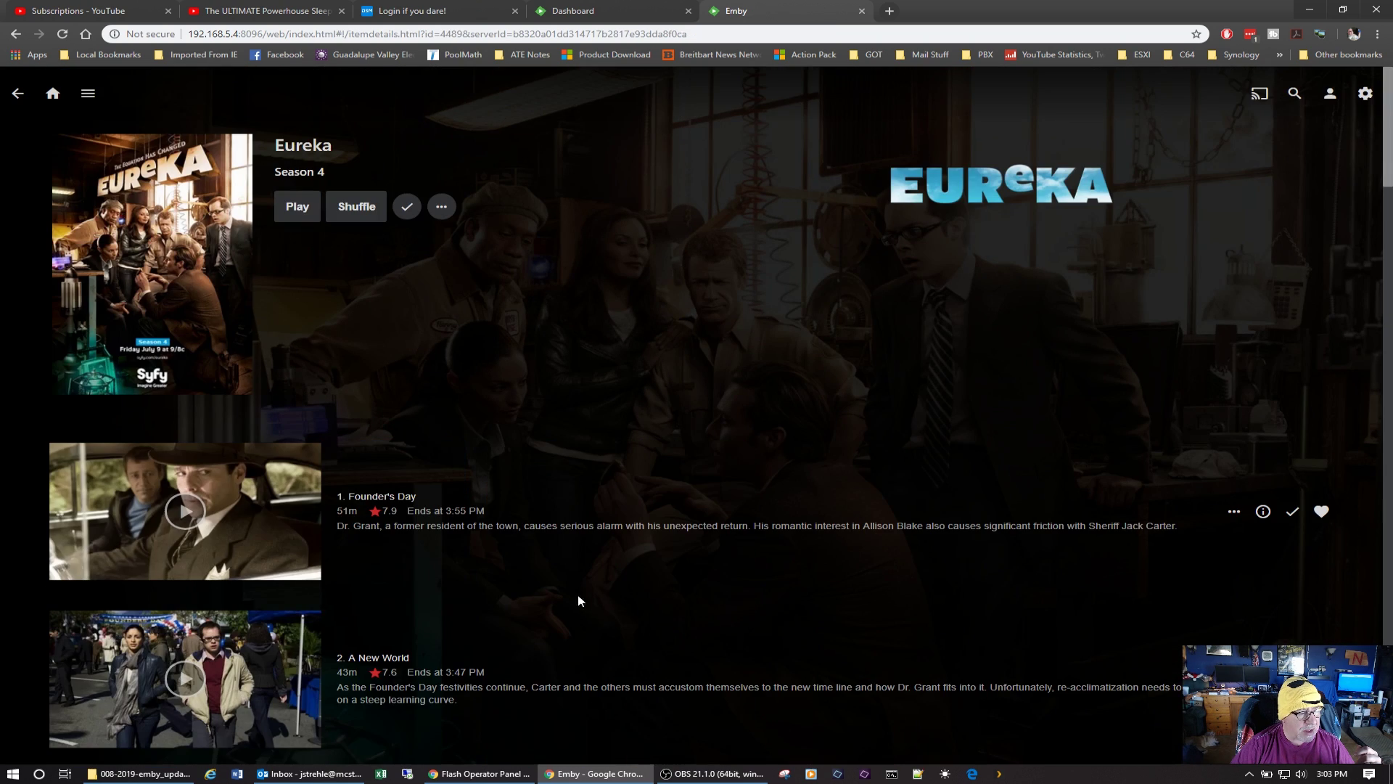
pyautogui.click(186, 511)
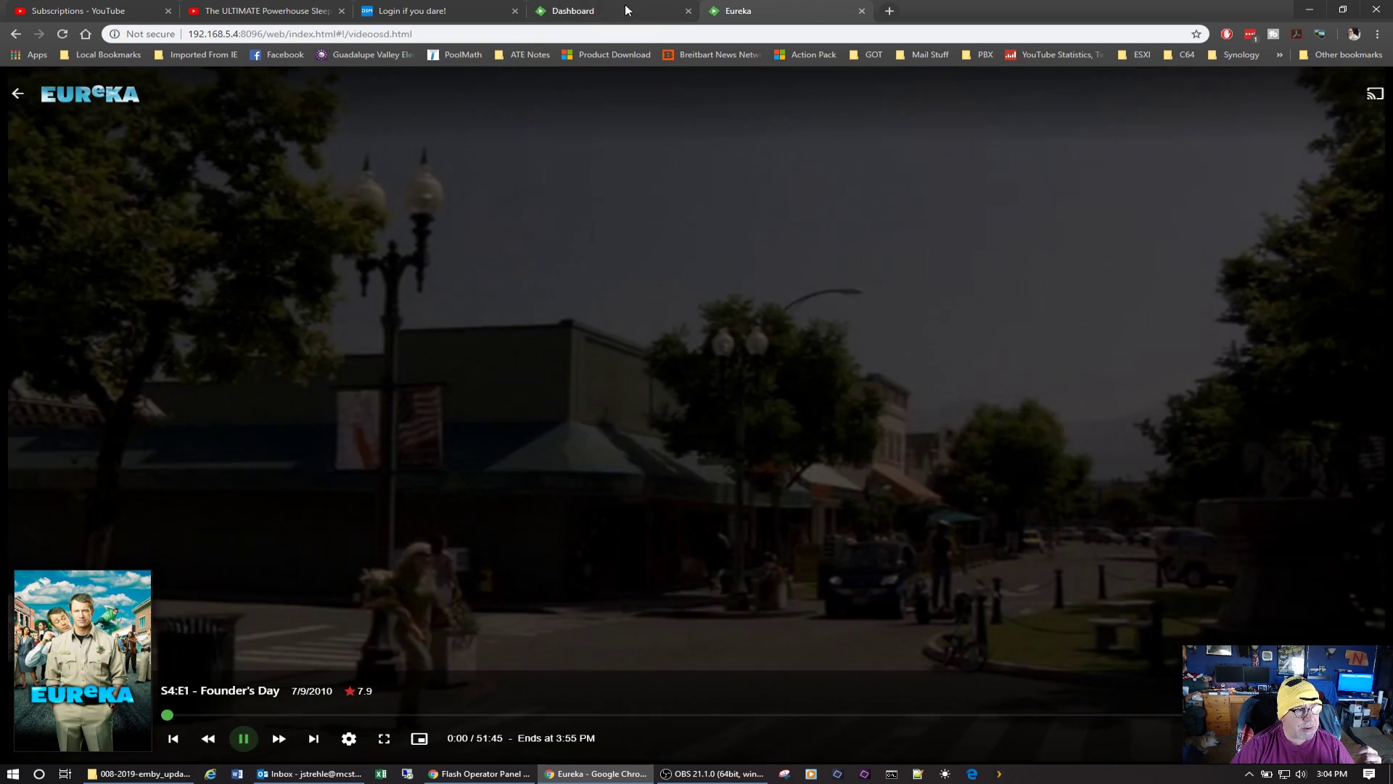
# Step: Check the Eureka stream's transcoding details on the dashboard, and examine the Emby Server processes' CPU load in the Synology Task Manager
pyautogui.click(620, 10)
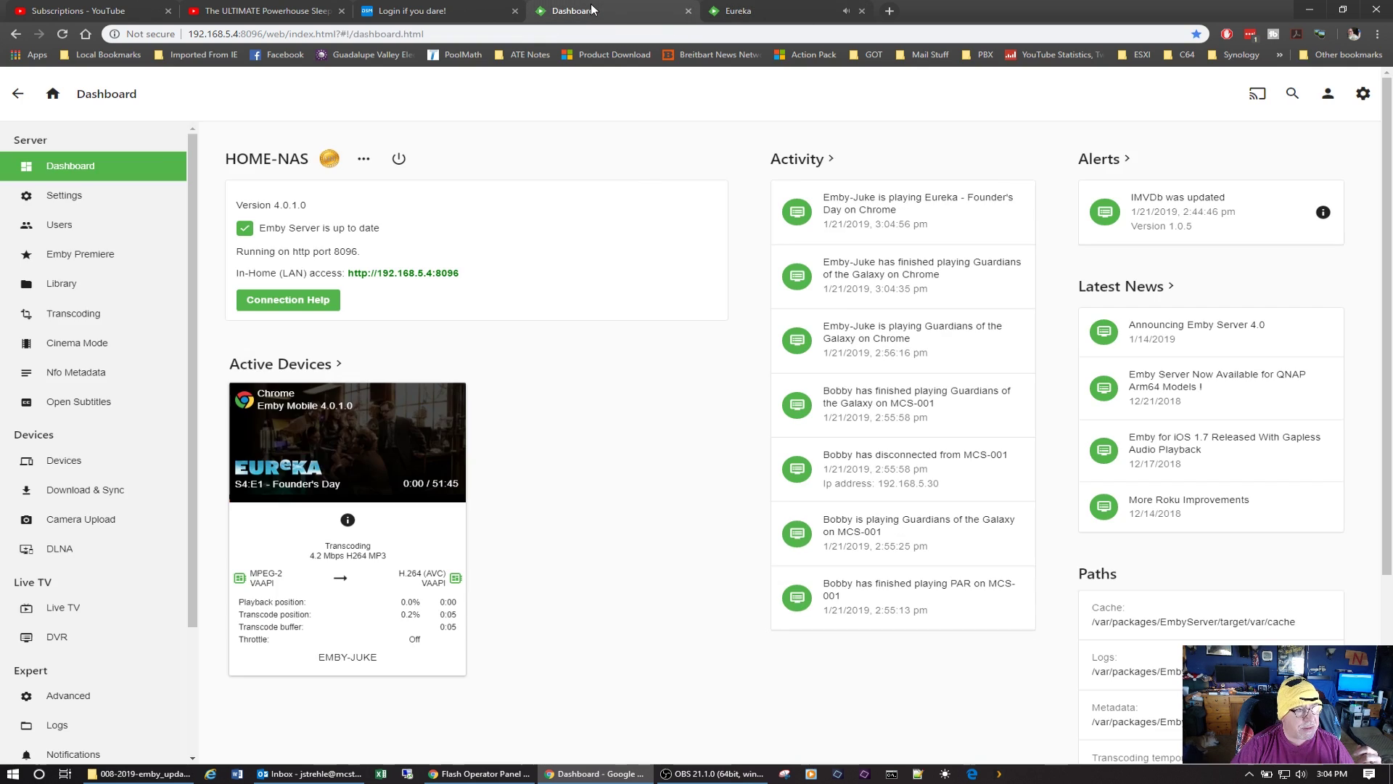
pyautogui.click(801, 11)
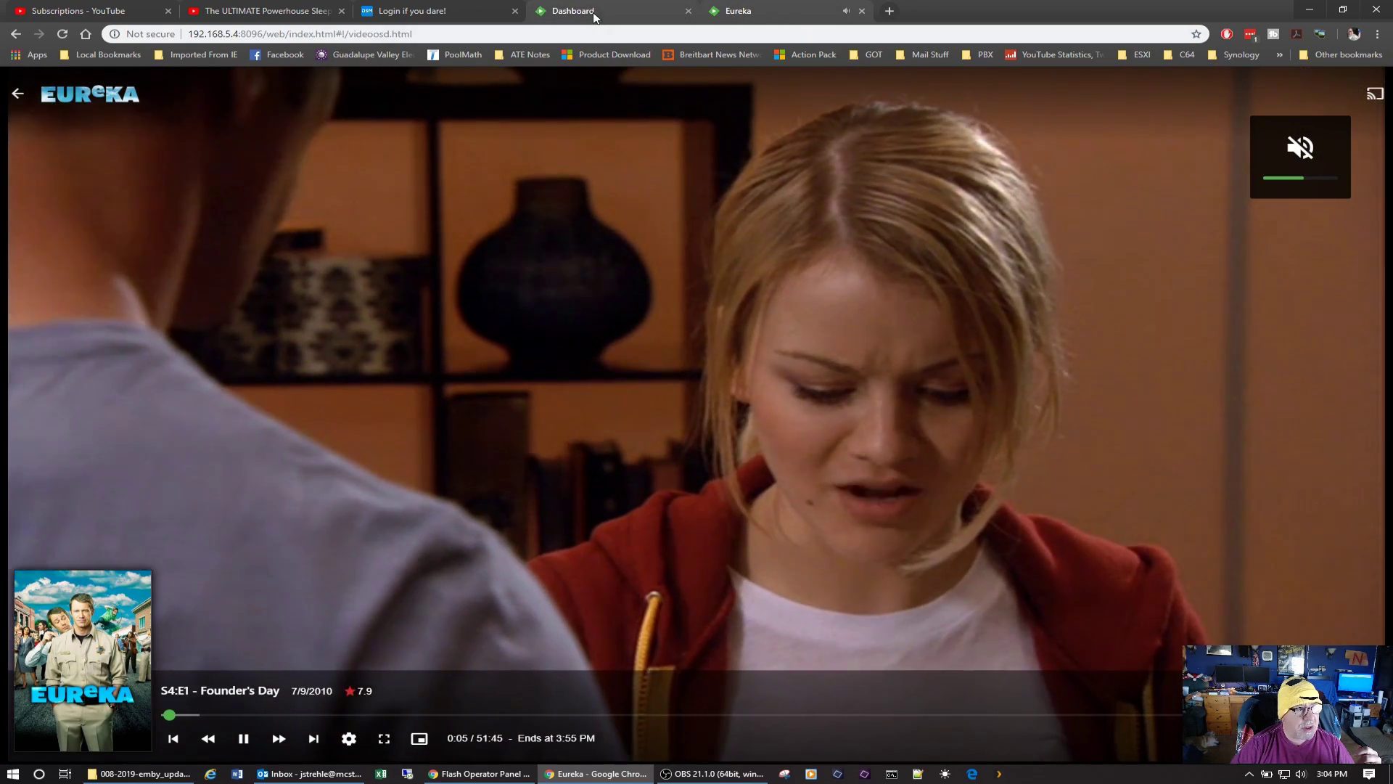
pyautogui.click(614, 11)
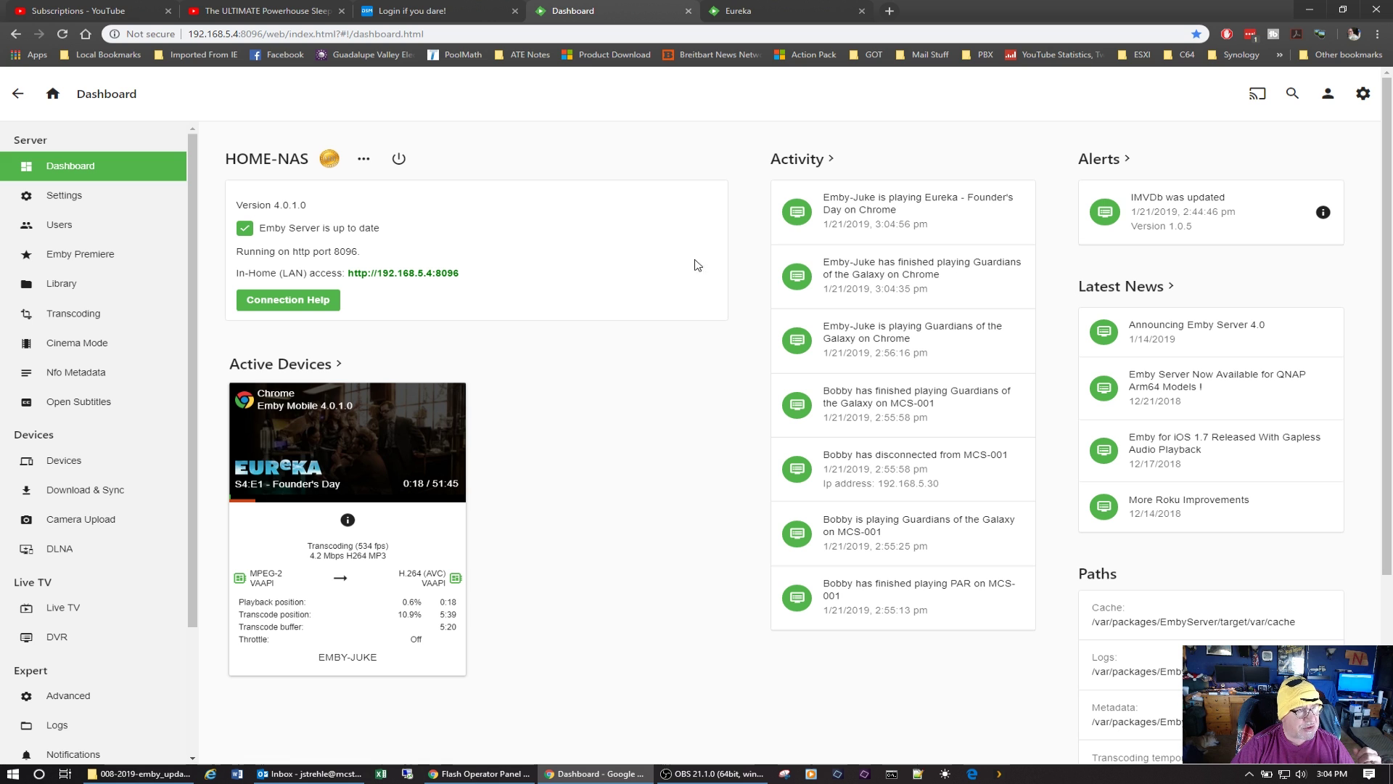
pyautogui.click(472, 11)
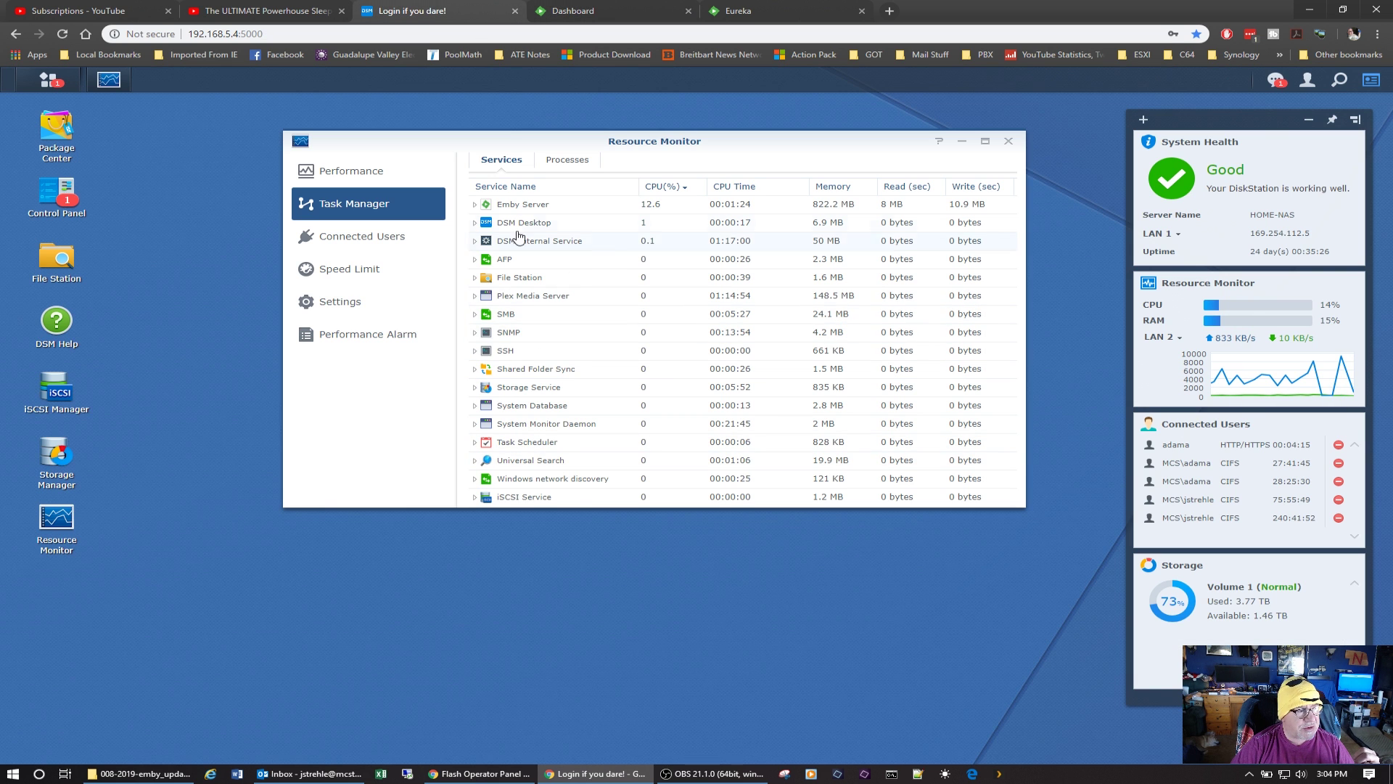
pyautogui.click(475, 205)
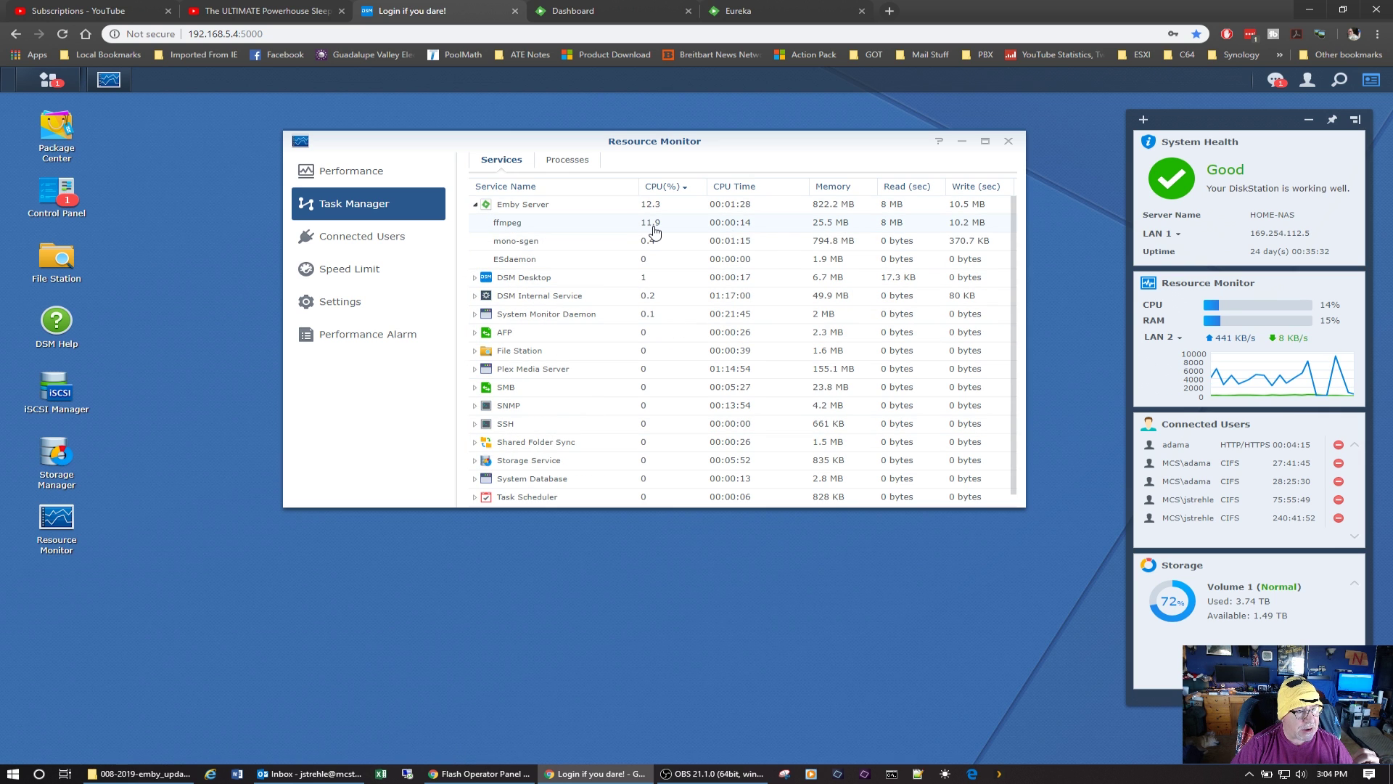
pyautogui.click(617, 11)
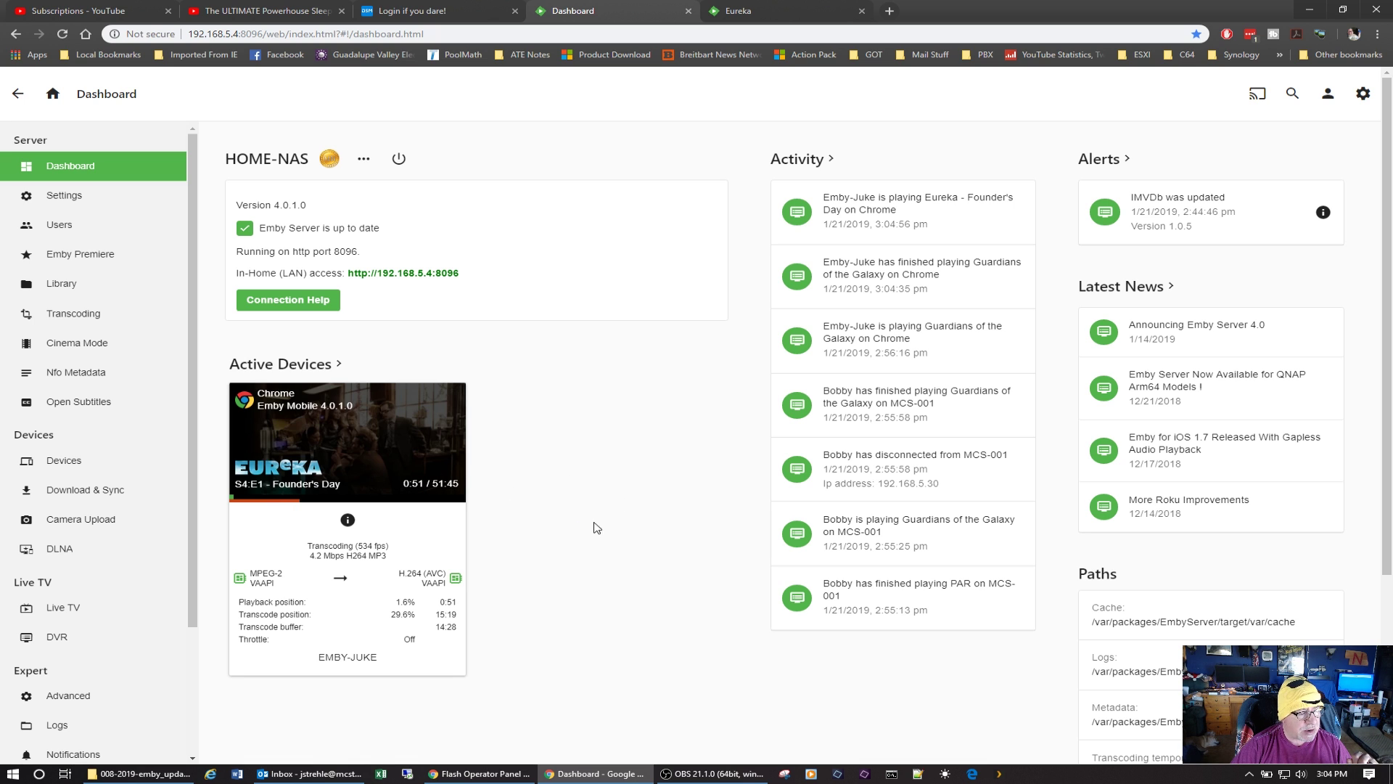
# Step: Test seeking in Founder's Day by jumping through the episode to about 25 minutes and back to about 3:30, and return to the Emby home screen
pyautogui.hotkey('ctrl', 'Tab')
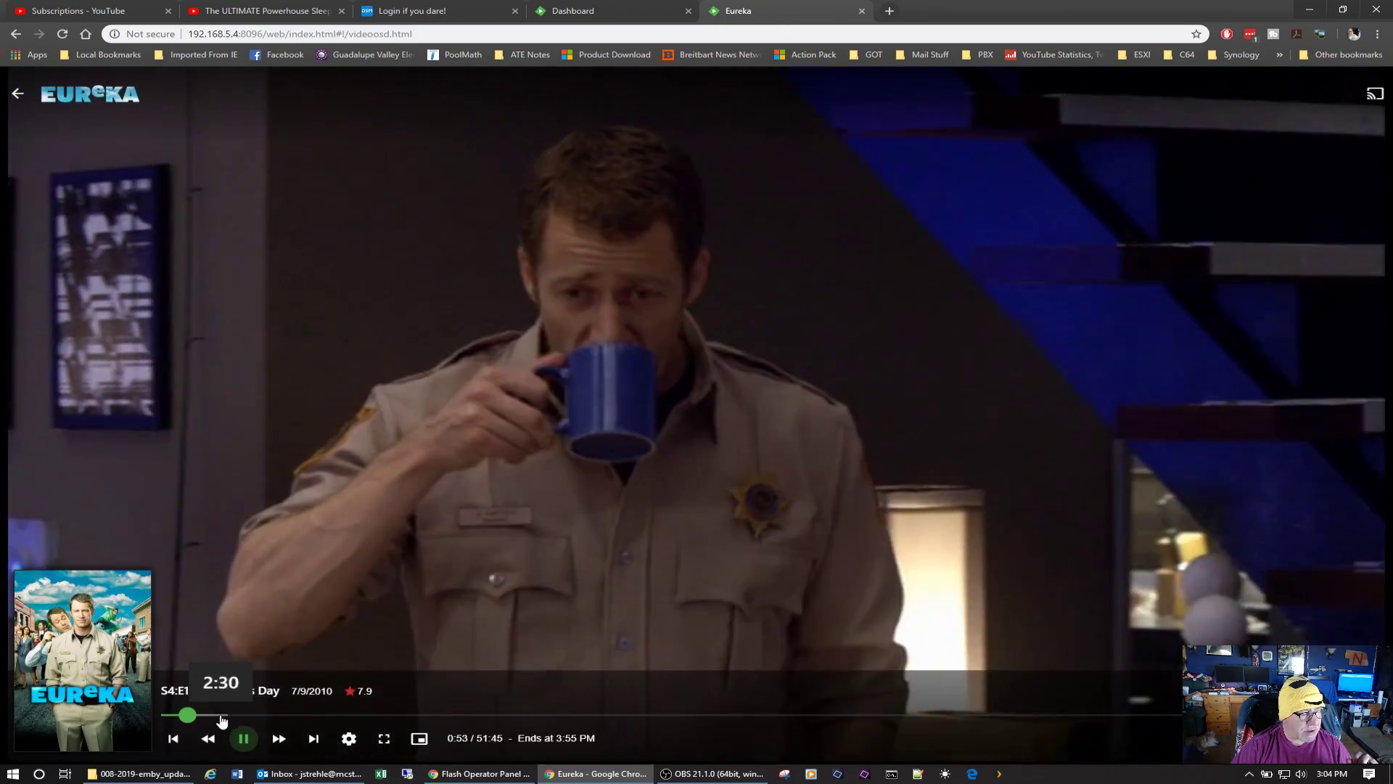
pyautogui.click(222, 719)
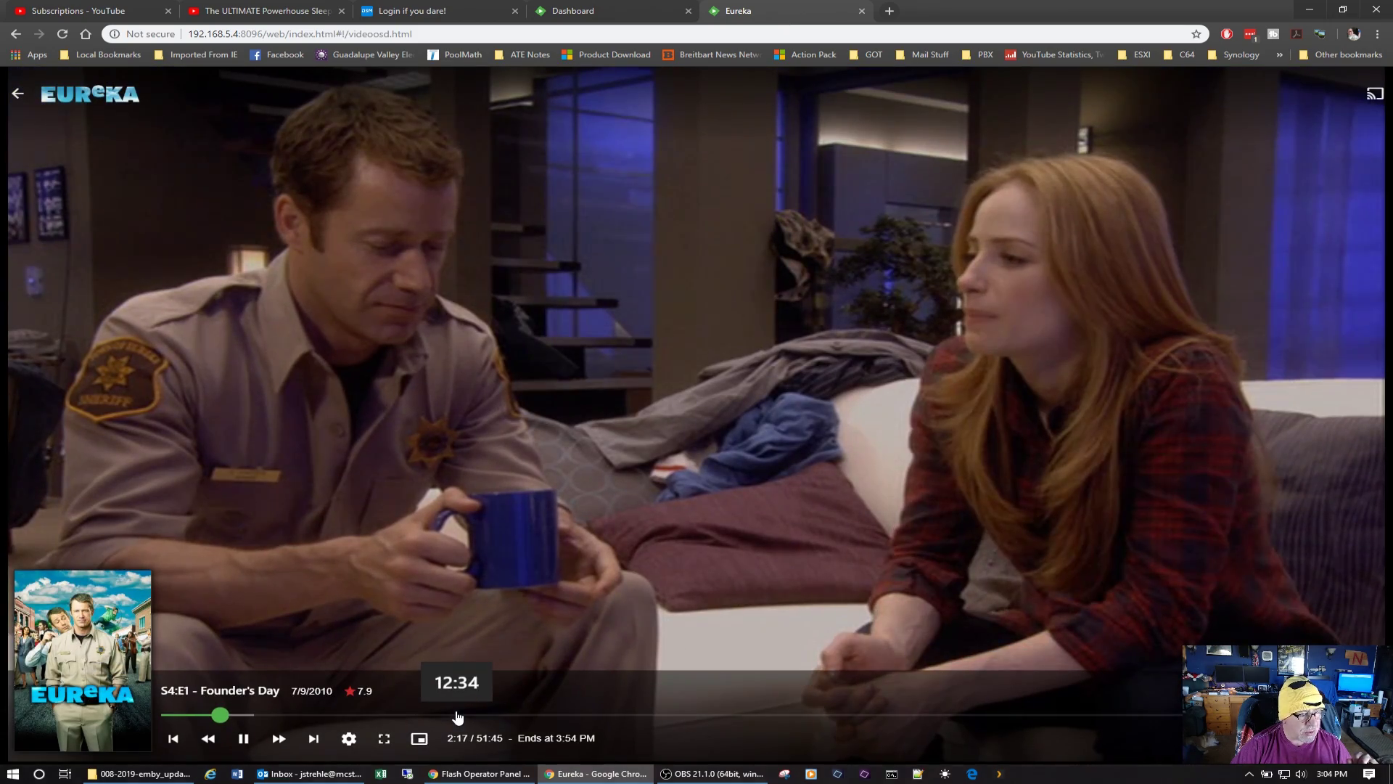
pyautogui.click(455, 718)
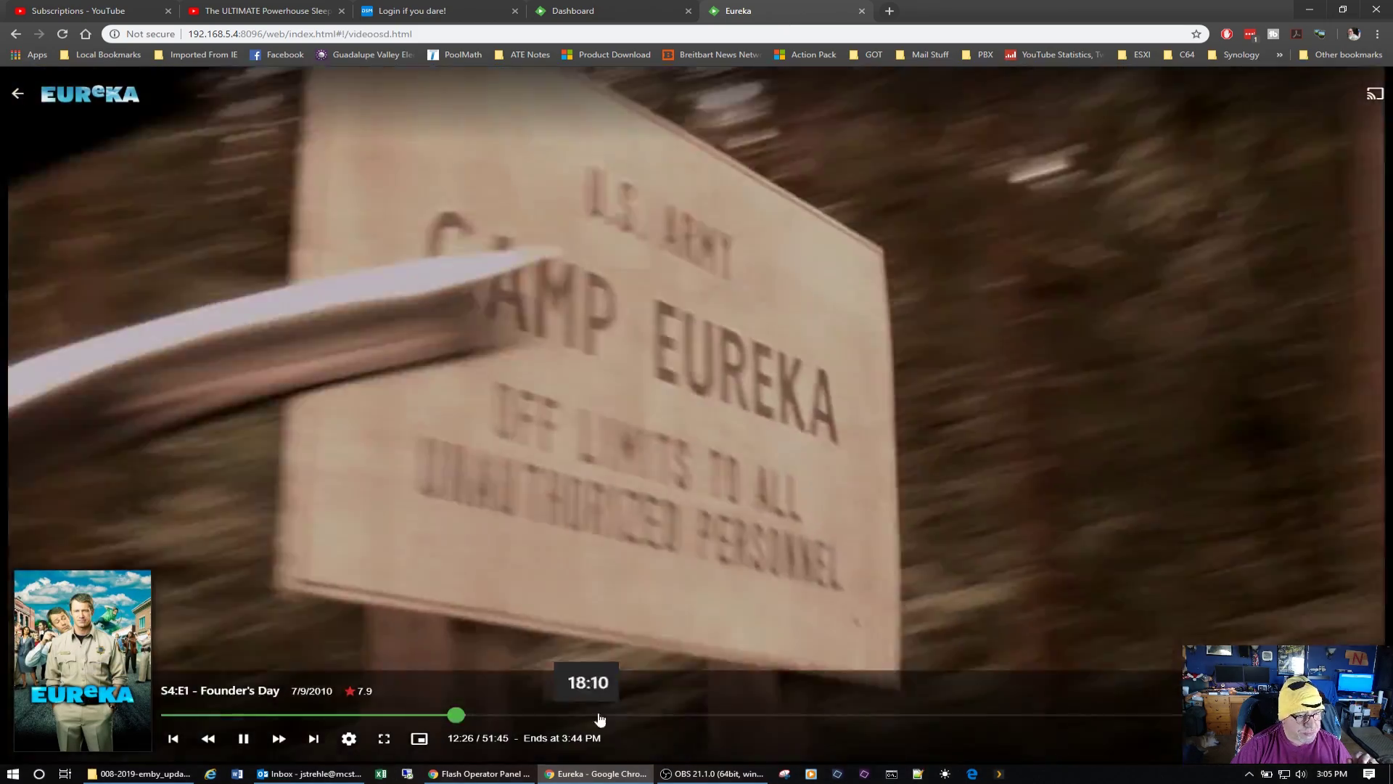
pyautogui.click(625, 718)
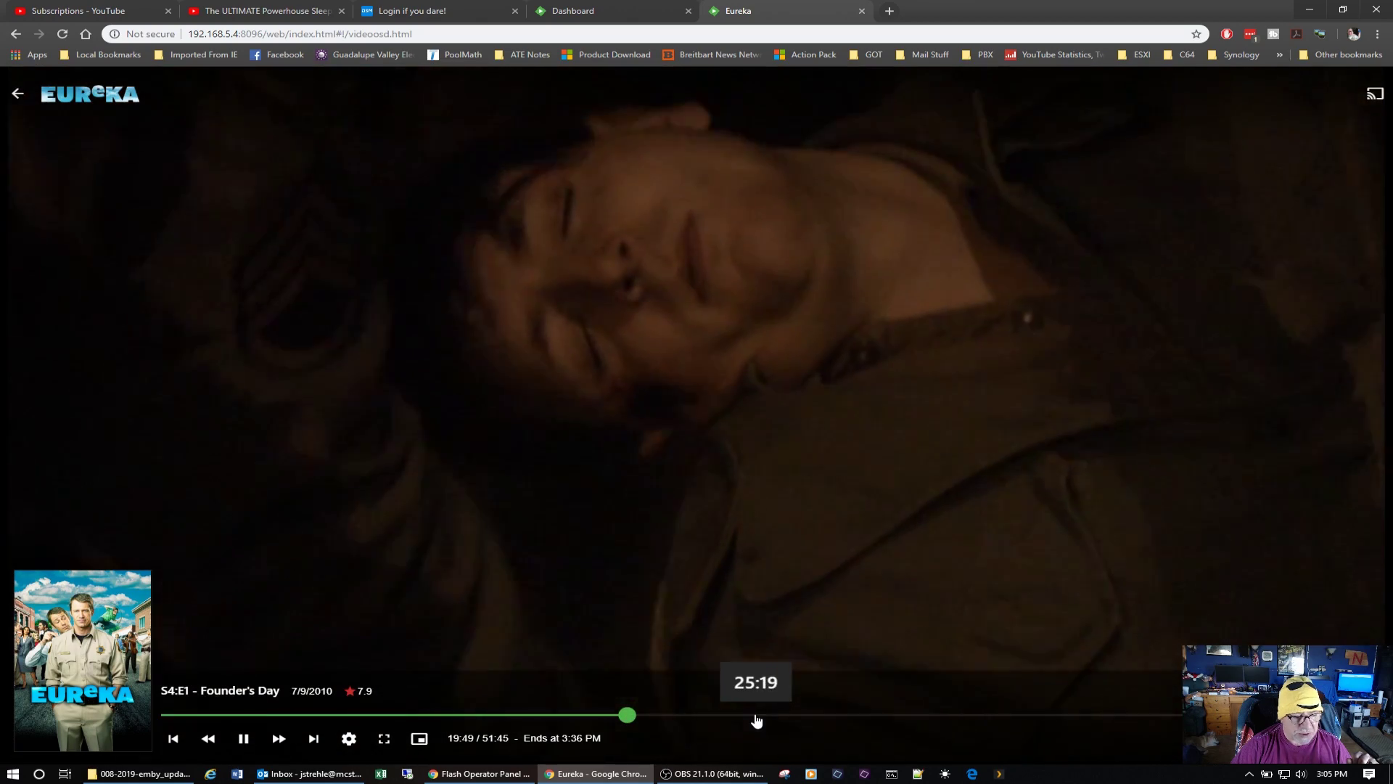
pyautogui.click(752, 718)
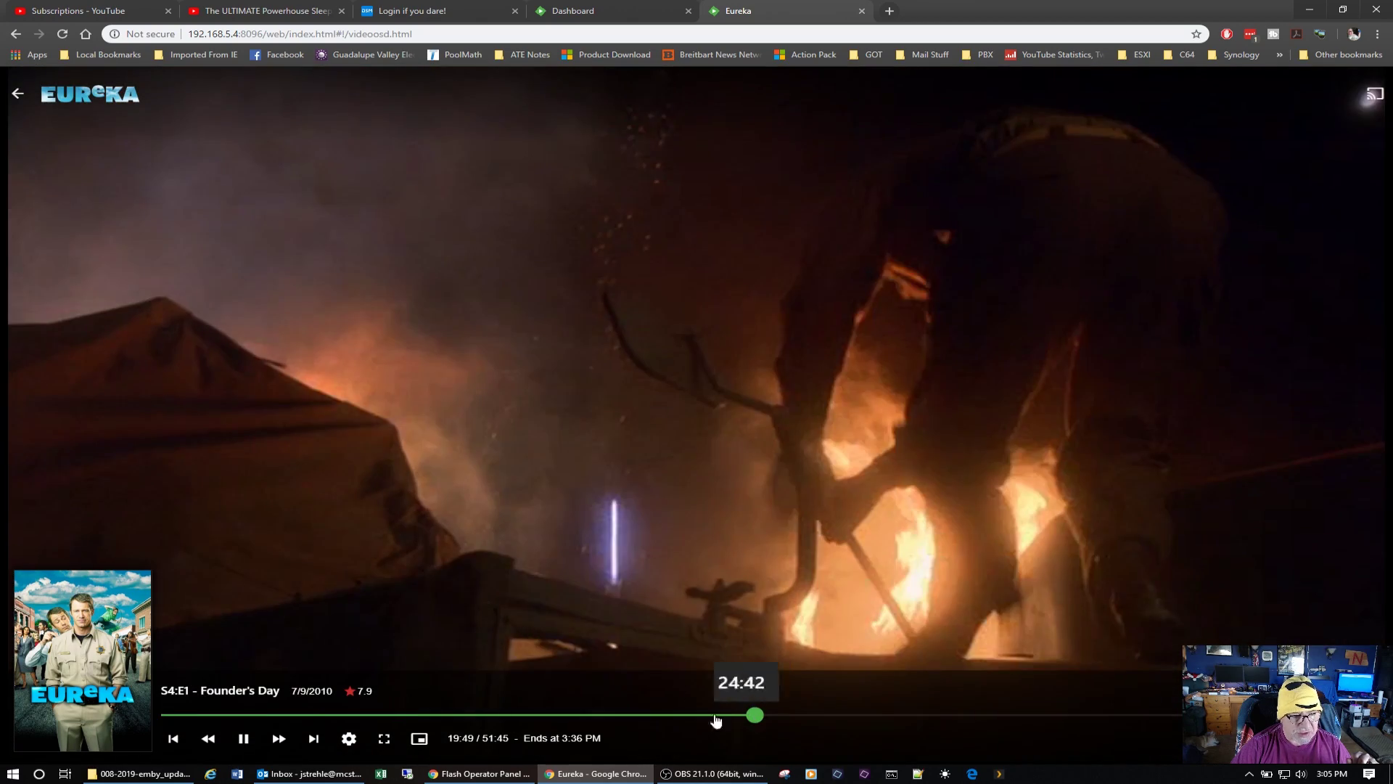
pyautogui.click(298, 719)
pyautogui.click(254, 718)
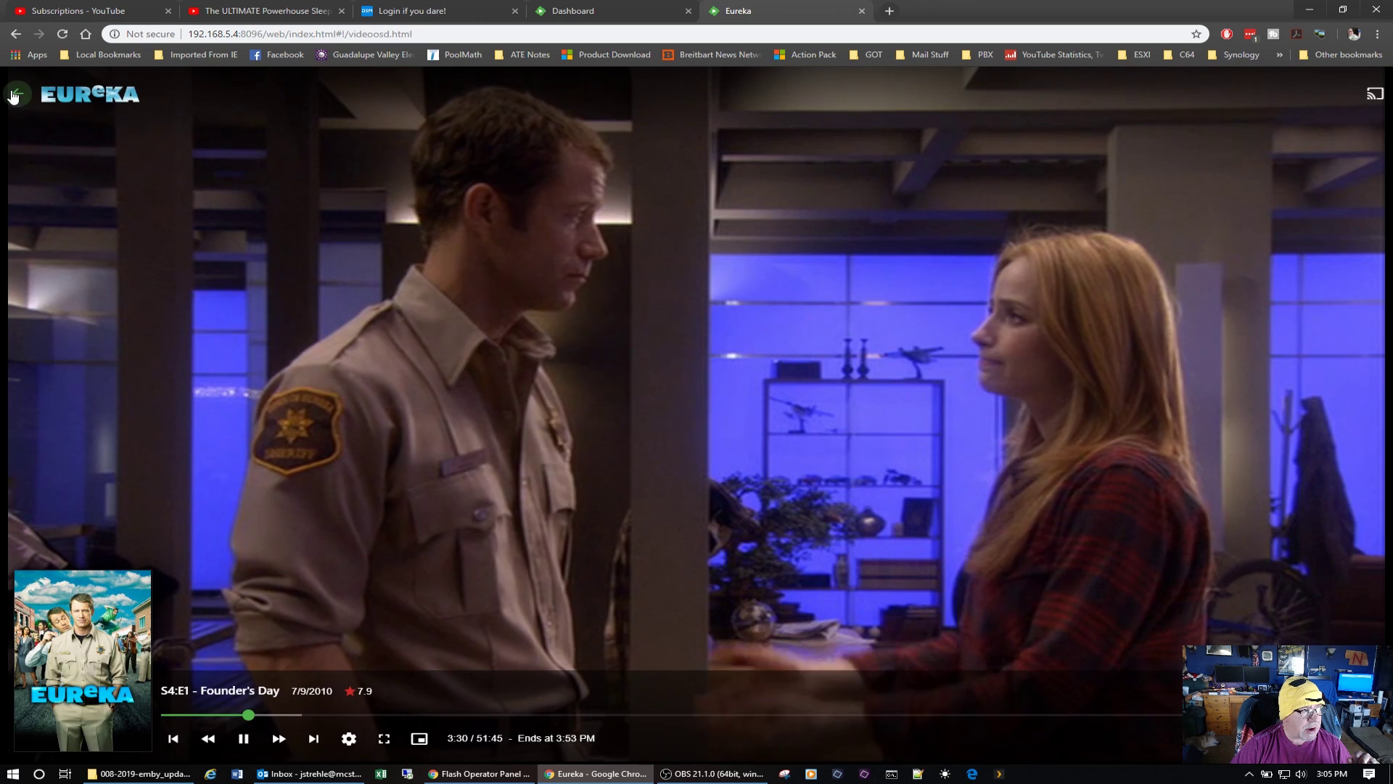
pyautogui.click(17, 93)
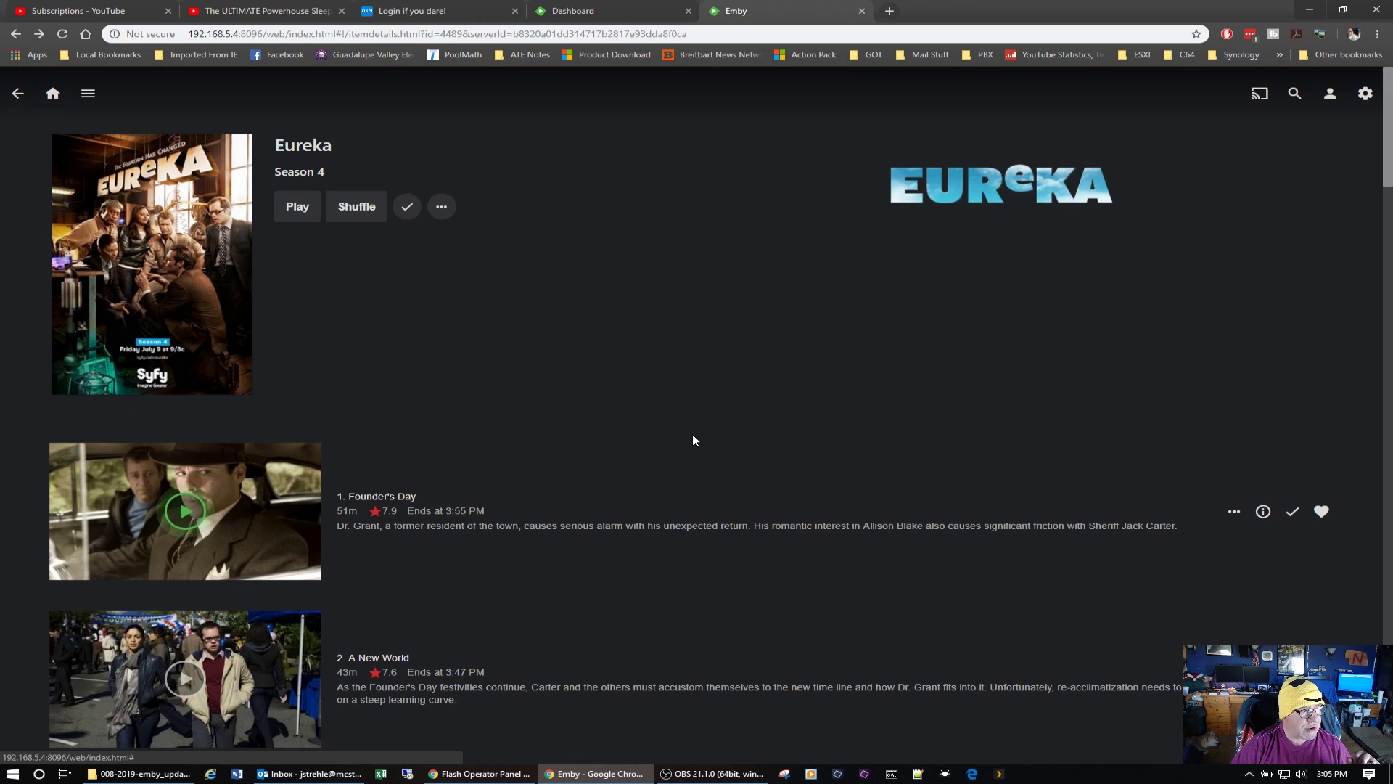
pyautogui.click(53, 93)
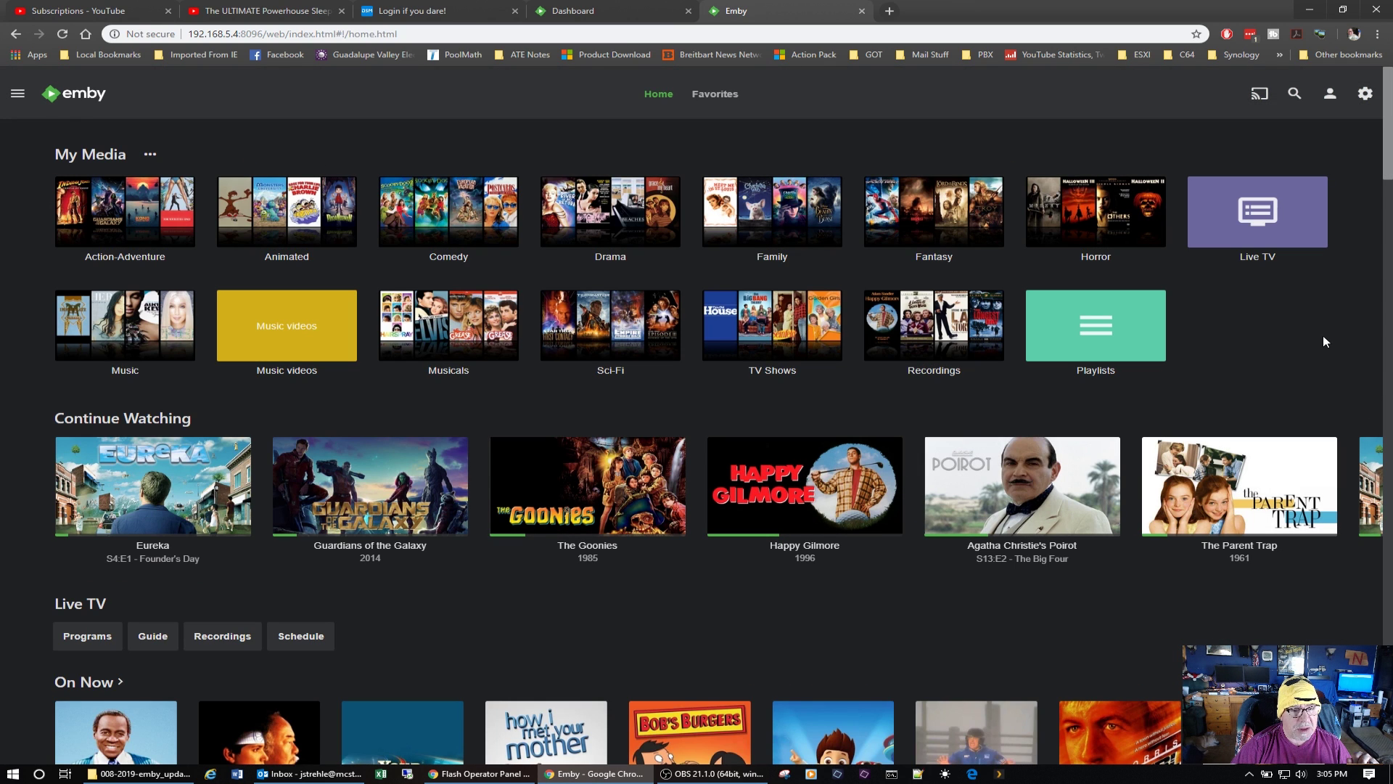
# Step: Check the dashboard's active devices and the Emby Server load in the Synology Task Manager with playback stopped
pyautogui.click(617, 11)
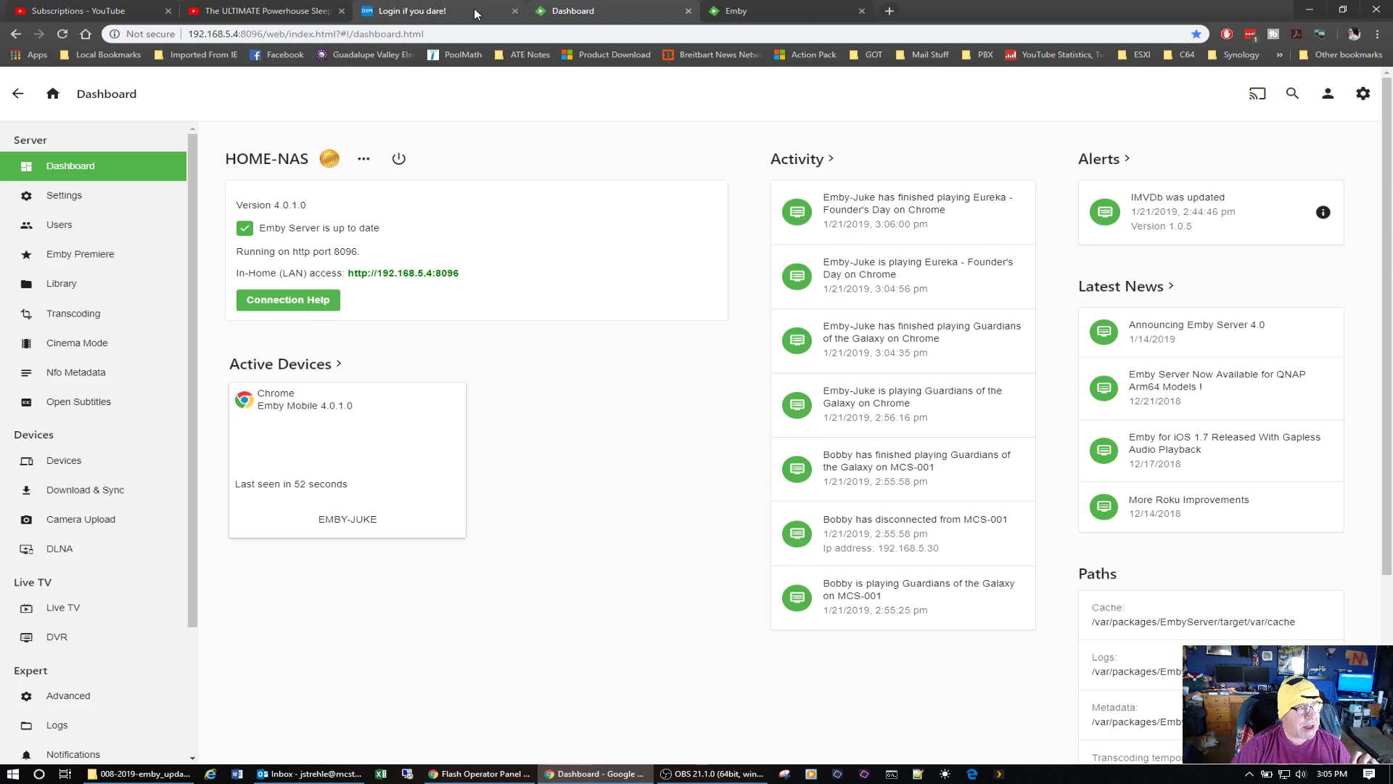
pyautogui.click(410, 11)
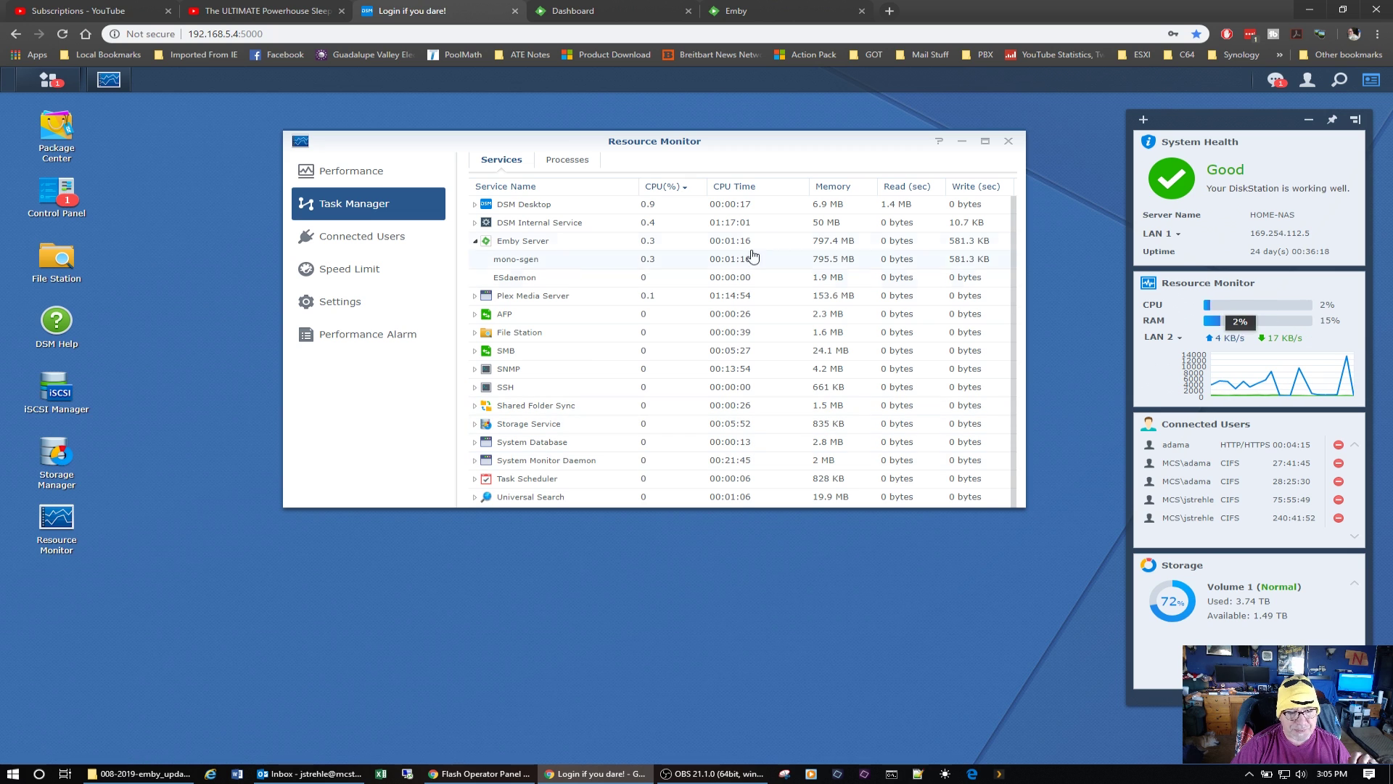
pyautogui.click(580, 10)
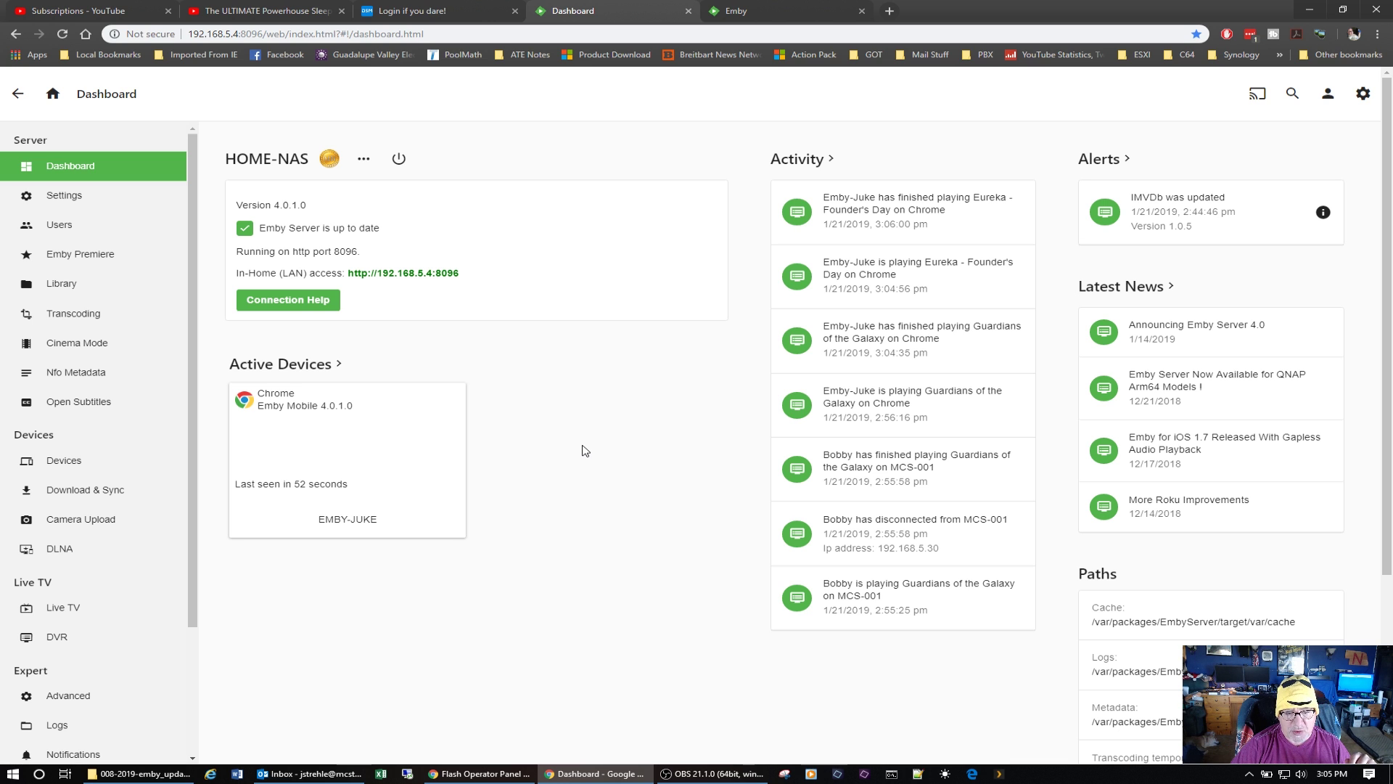
pyautogui.scroll(-3, 584, 450)
pyautogui.scroll(3, 584, 449)
# Step: Open the Live TV guide in the Emby web client and review the program listings down to the channels from 5000
pyautogui.click(785, 18)
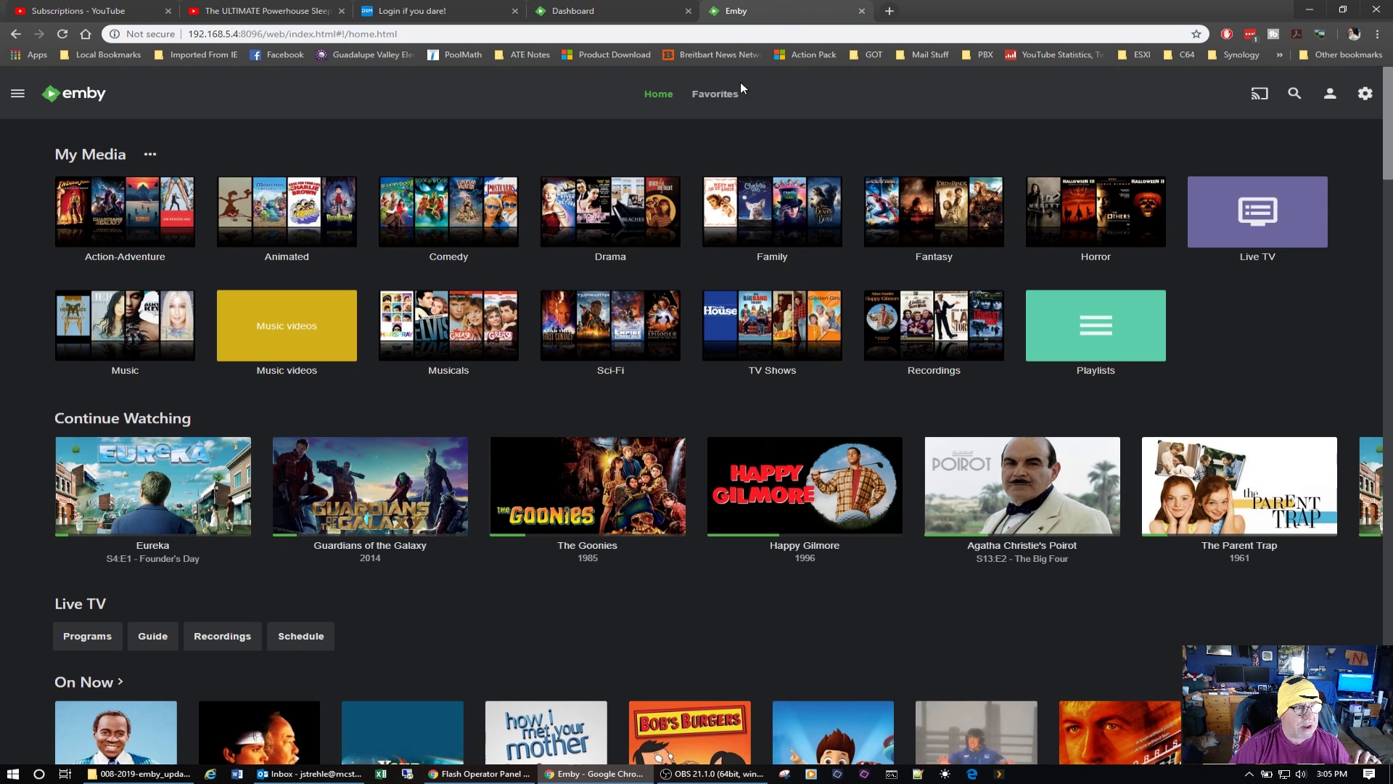
pyautogui.click(1252, 221)
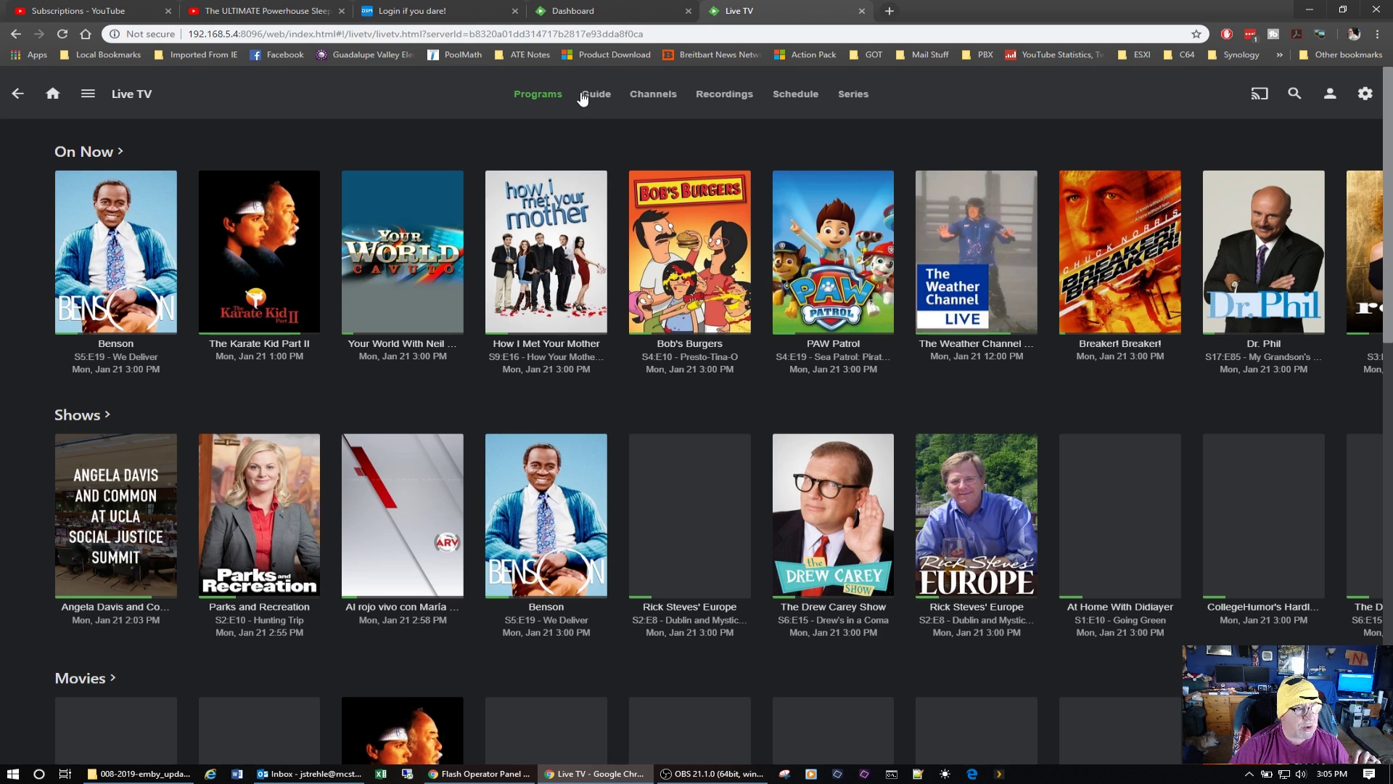
pyautogui.click(585, 96)
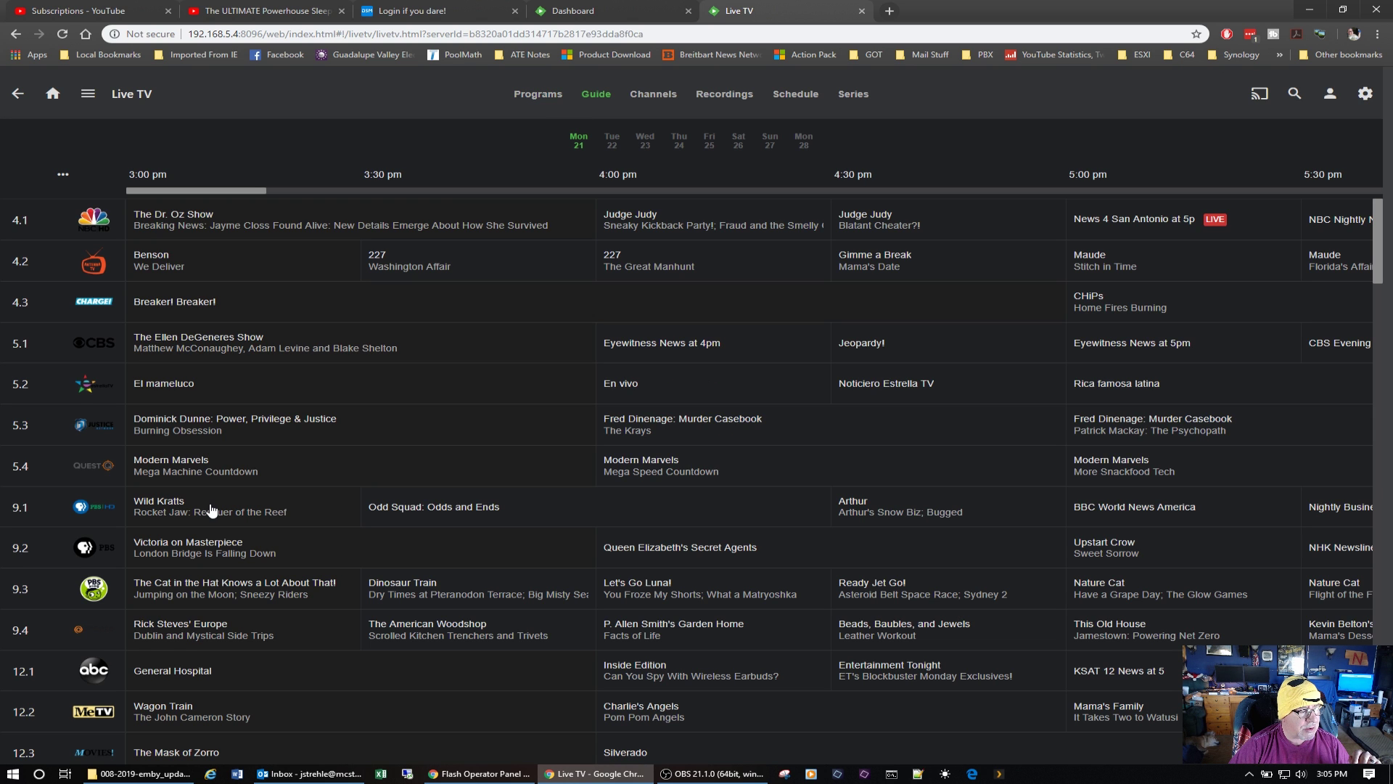
pyautogui.scroll(-7, 212, 510)
pyautogui.scroll(-10, 211, 510)
pyautogui.scroll(-10, 211, 510)
pyautogui.scroll(-4, 212, 511)
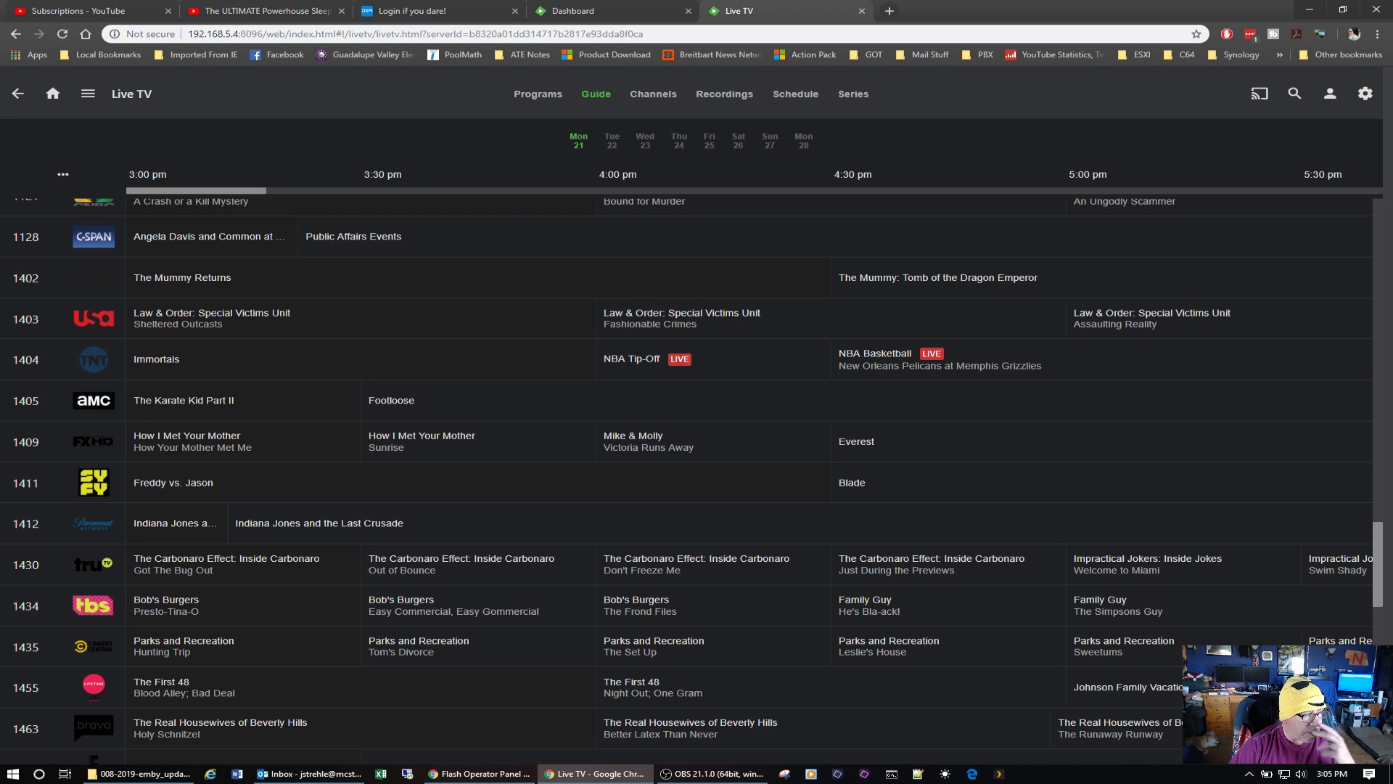
pyautogui.scroll(-10, 211, 510)
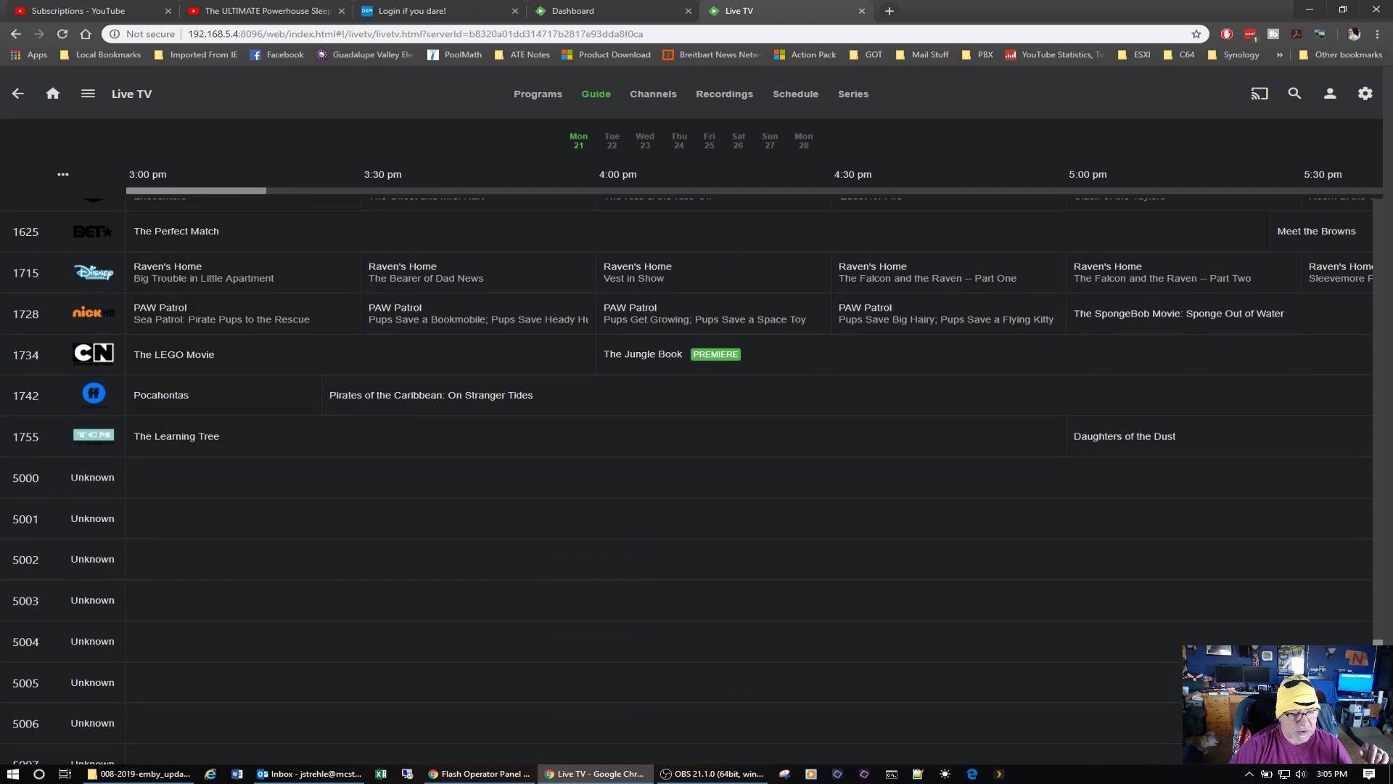
pyautogui.scroll(-3, 699, 481)
pyautogui.scroll(7, 699, 481)
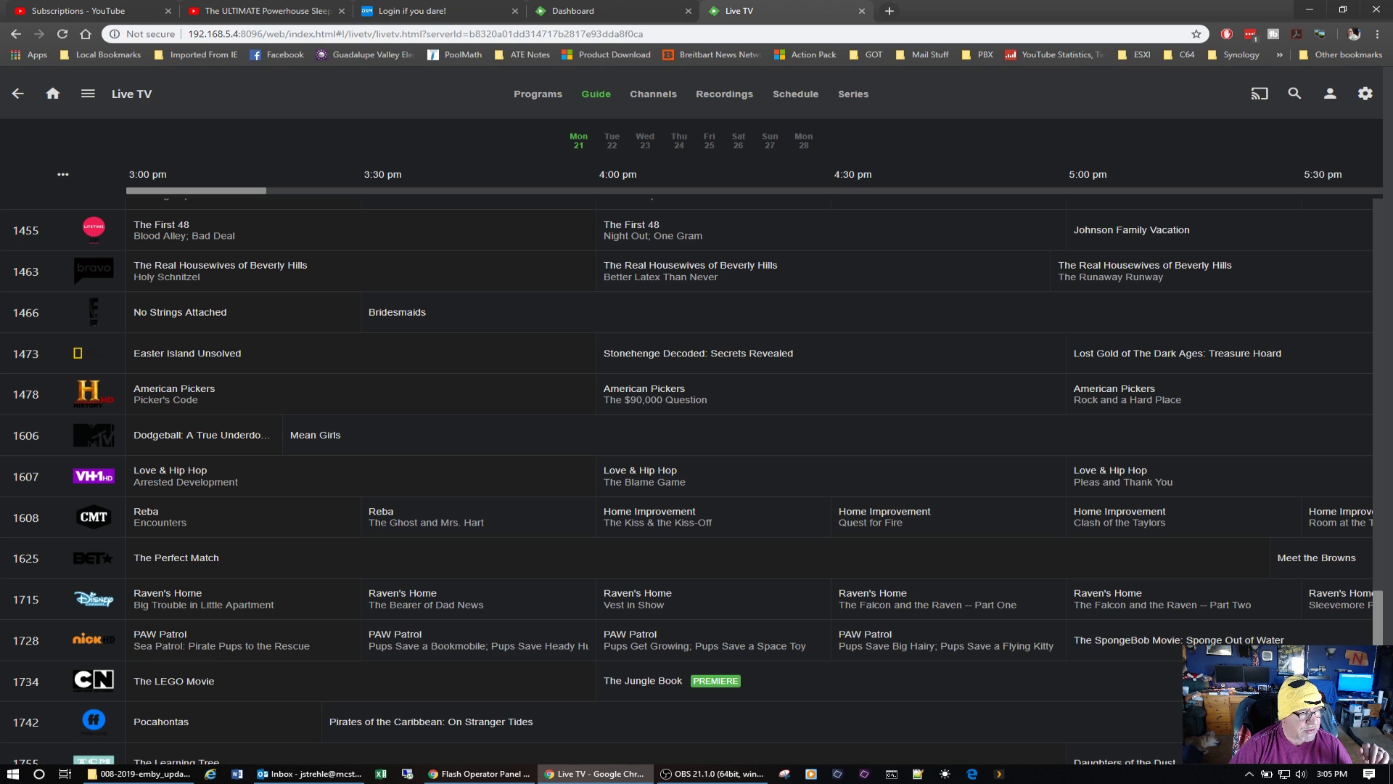
# Step: Play the 3:00 pm Reba episode Encounters live on channel 1608 CMT from the guide, and mute it
pyautogui.click(199, 525)
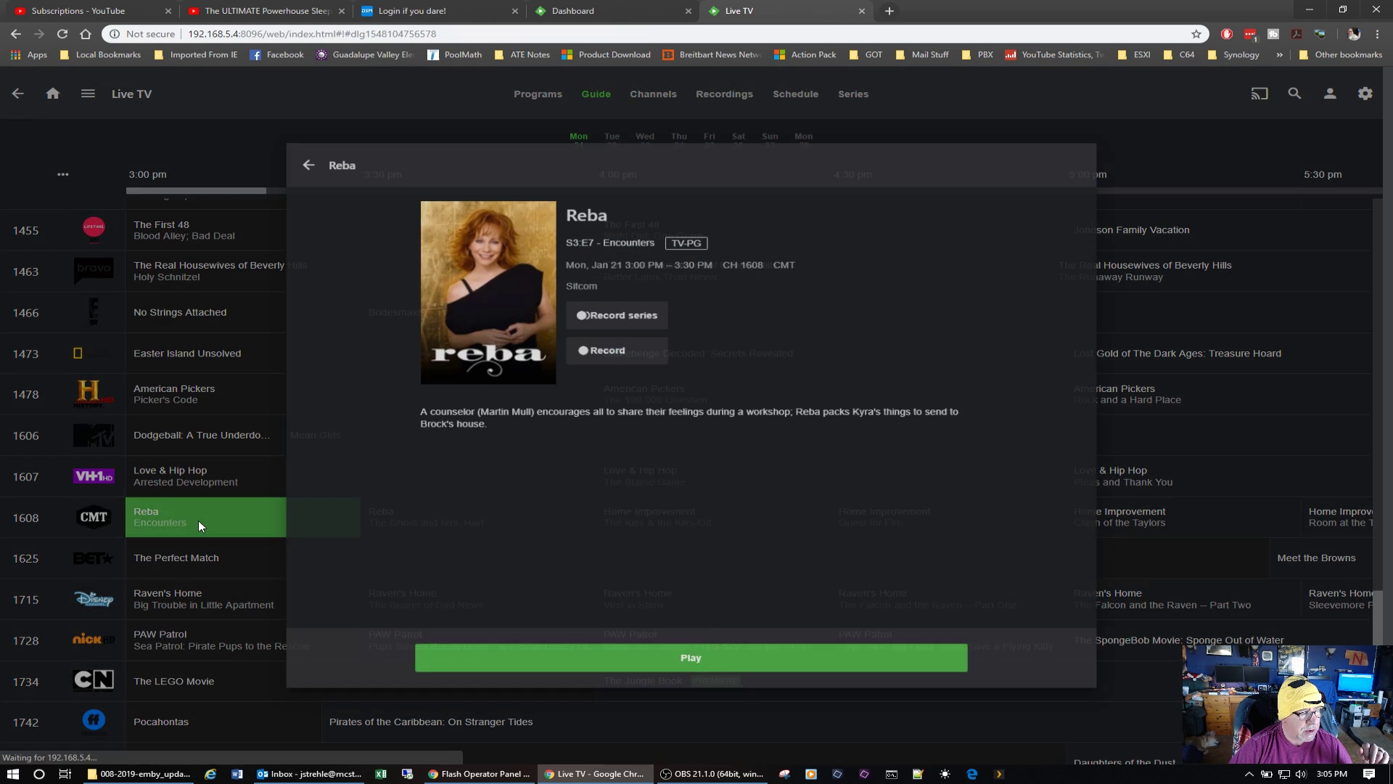
pyautogui.click(712, 672)
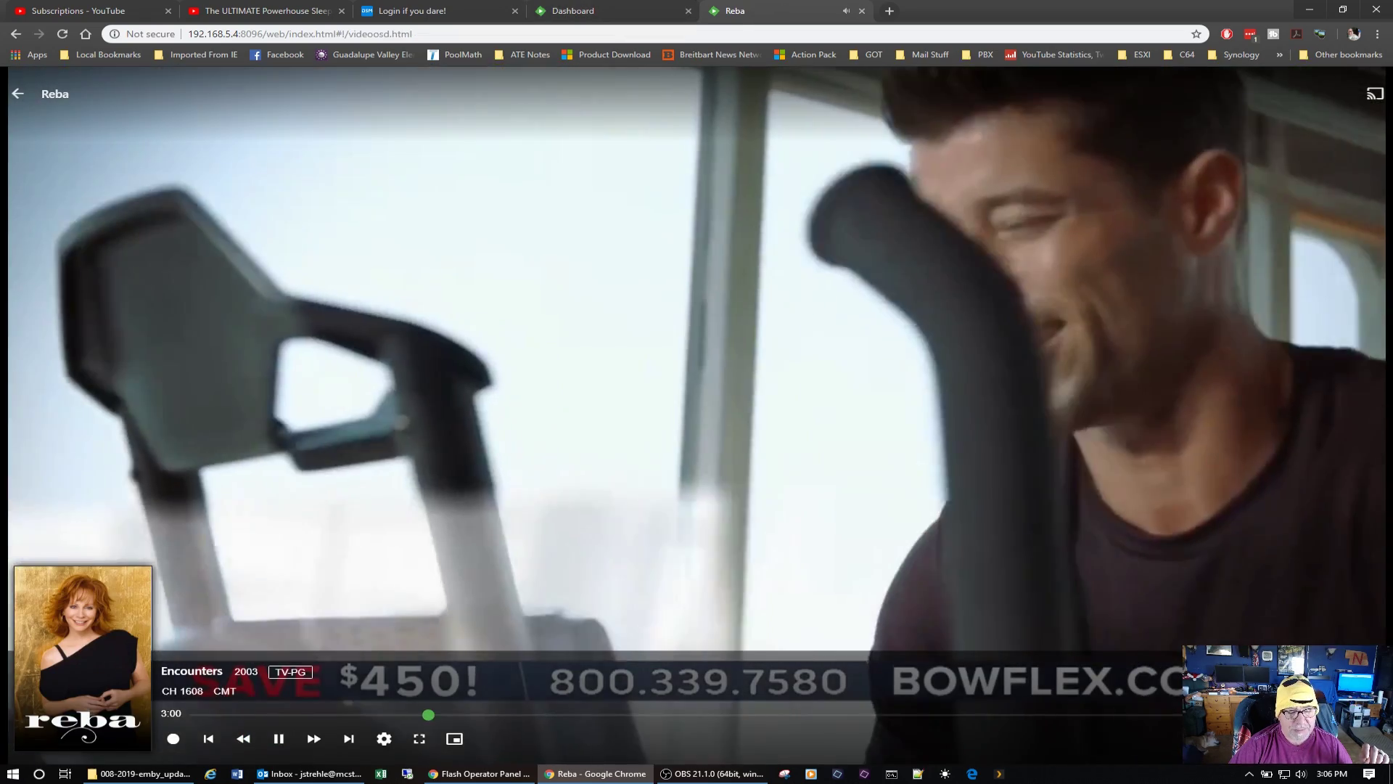
pyautogui.click(1240, 738)
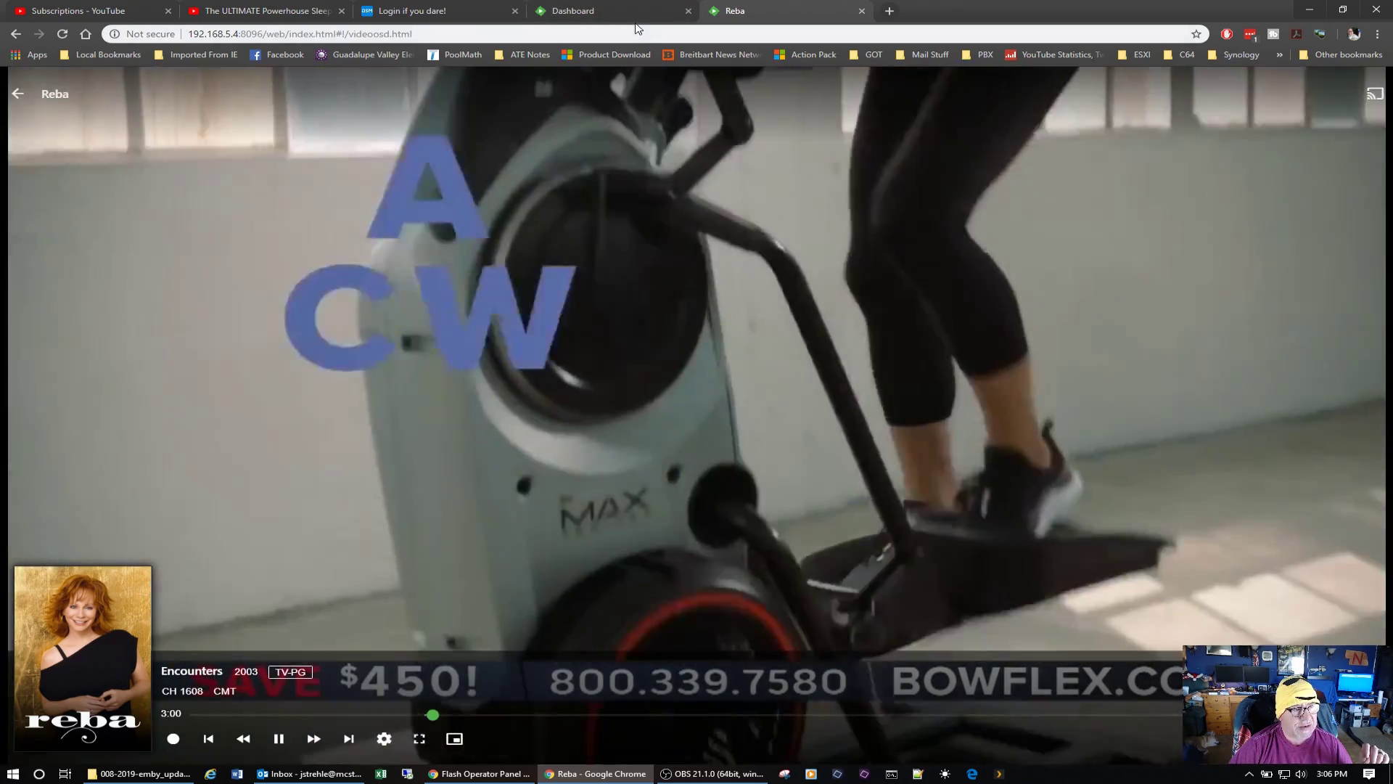
# Step: Check how the CMT channel streams on the dashboard and its load in the Task Manager, and leave the playback for the Live TV guide
pyautogui.click(633, 19)
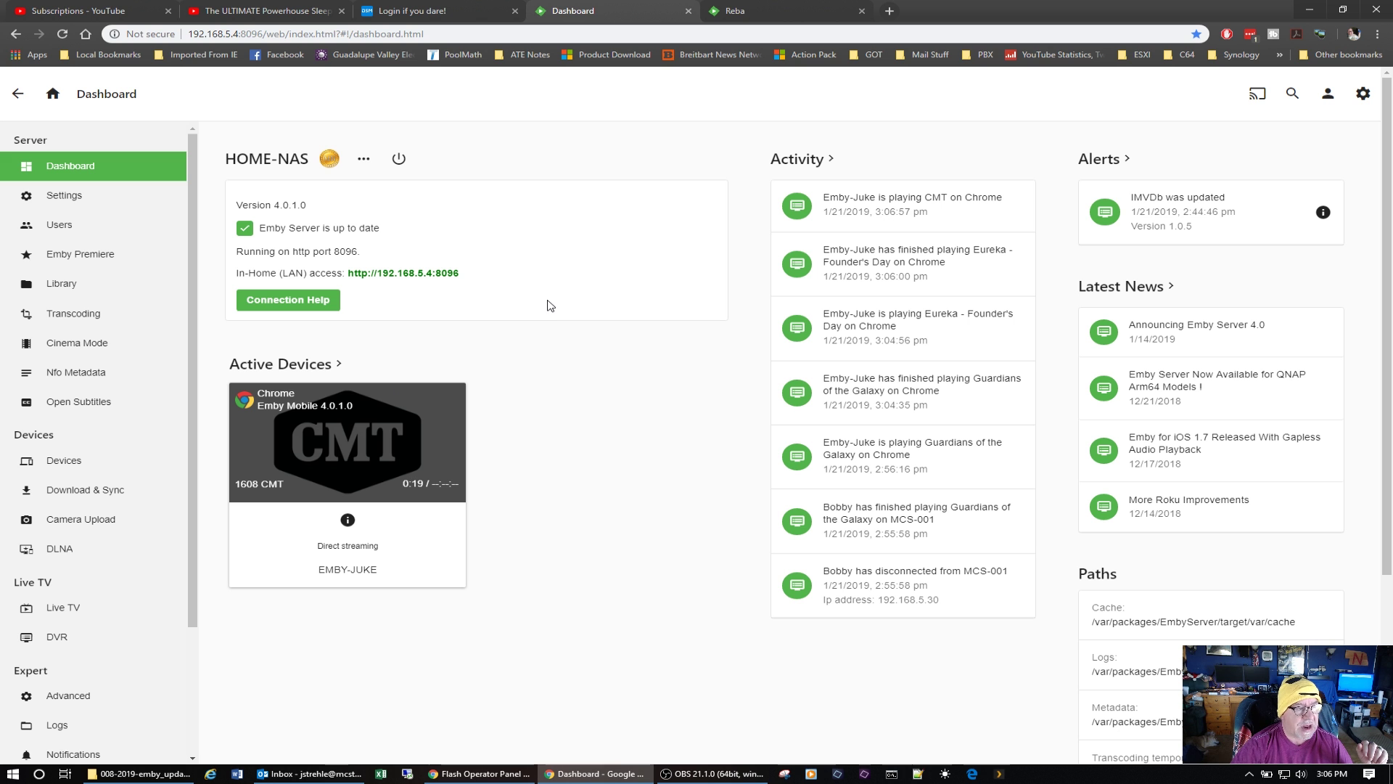
pyautogui.click(796, 10)
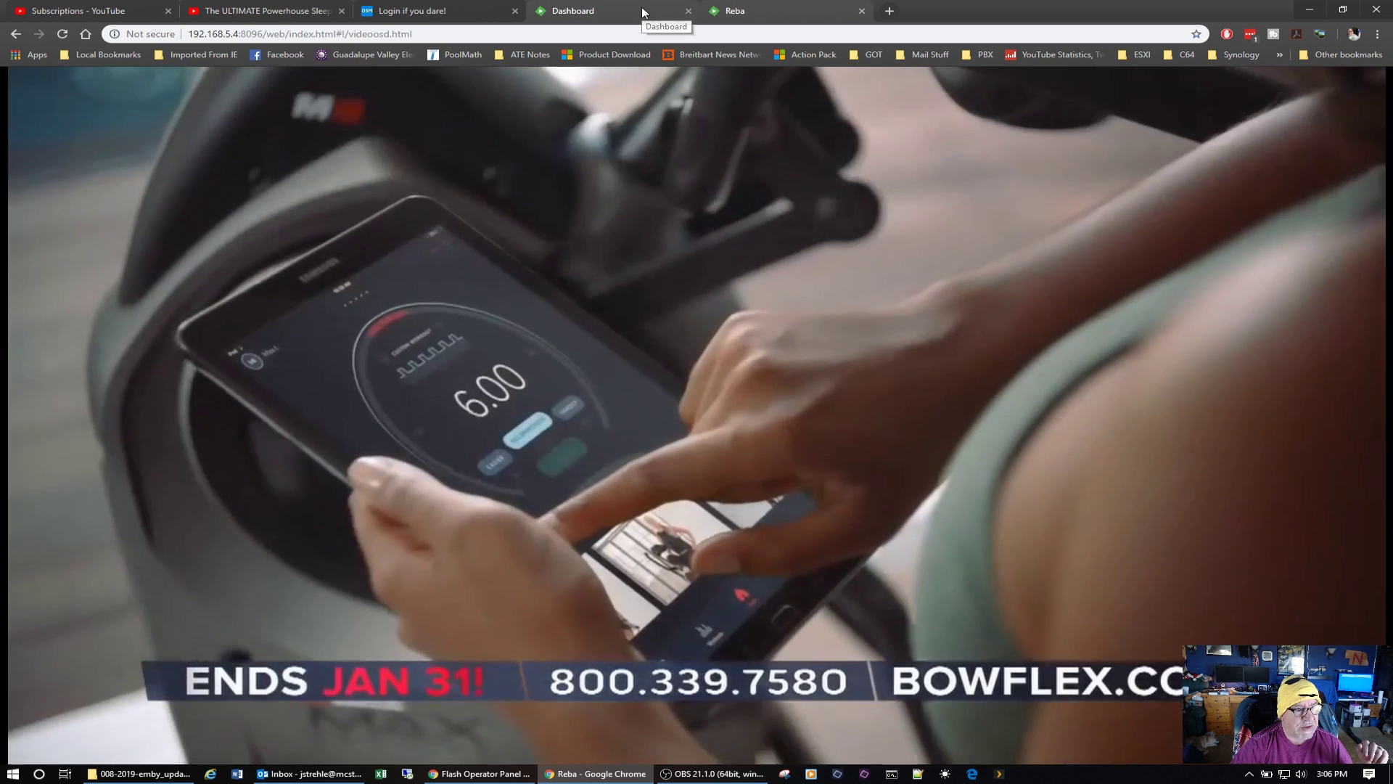
pyautogui.click(641, 7)
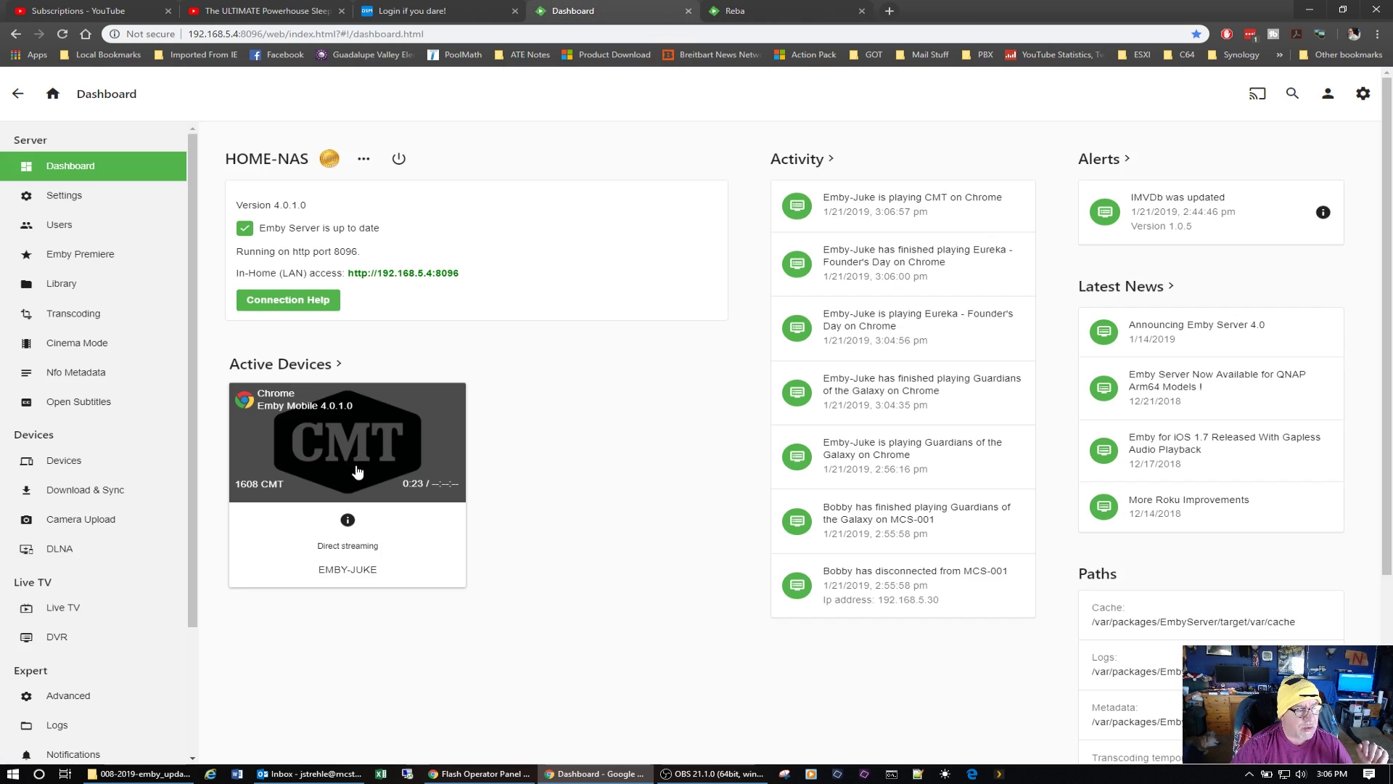
pyautogui.click(523, 9)
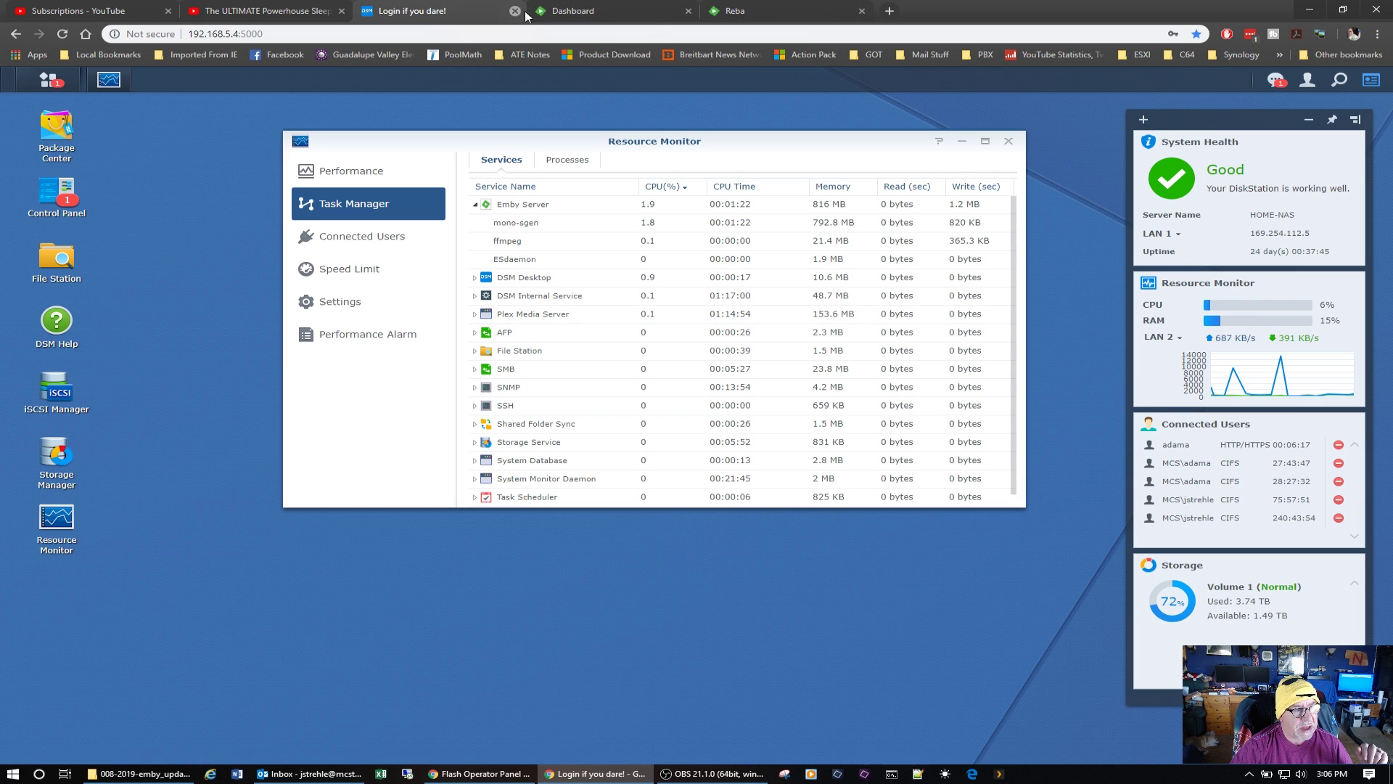
pyautogui.click(755, 12)
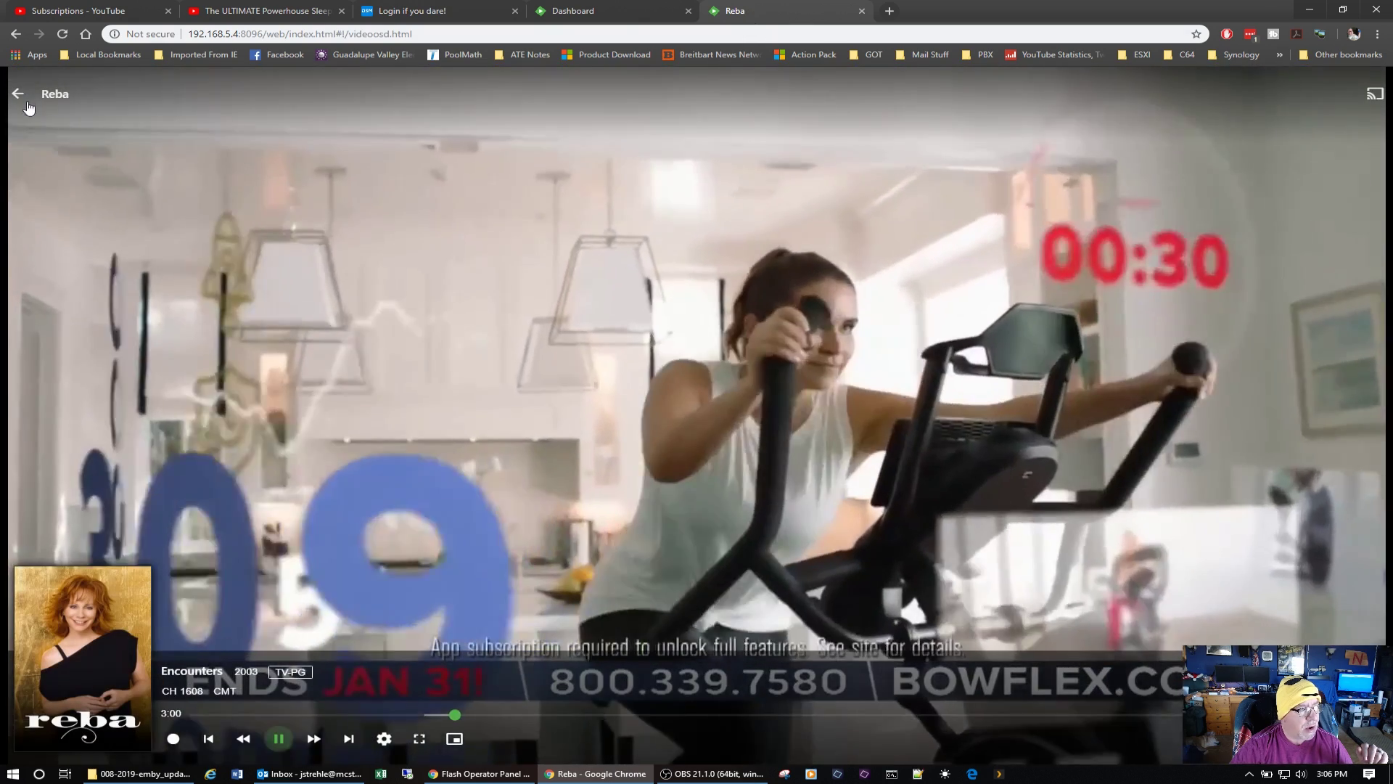
pyautogui.click(20, 96)
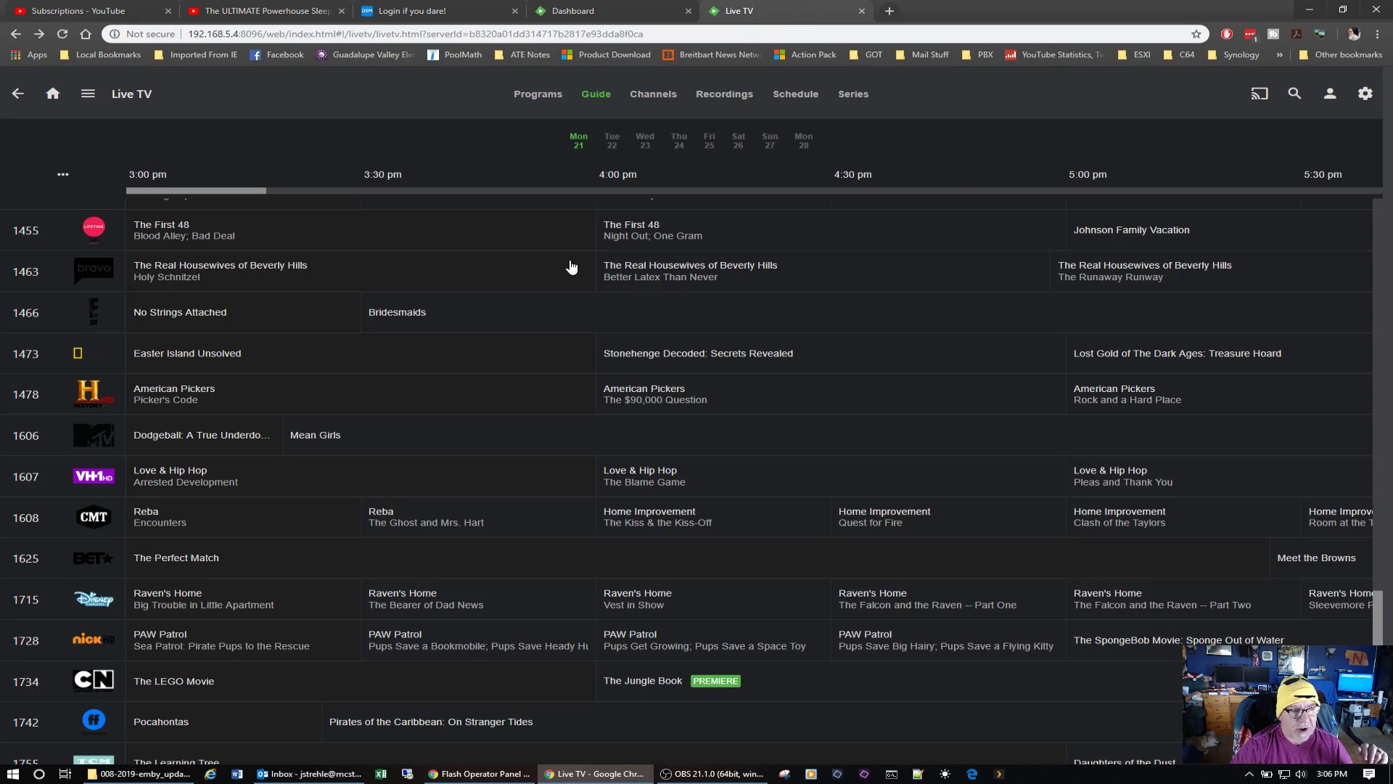
# Step: Close the web client's Live TV guide page and return to the HOME-NAS server dashboard
pyautogui.click(862, 11)
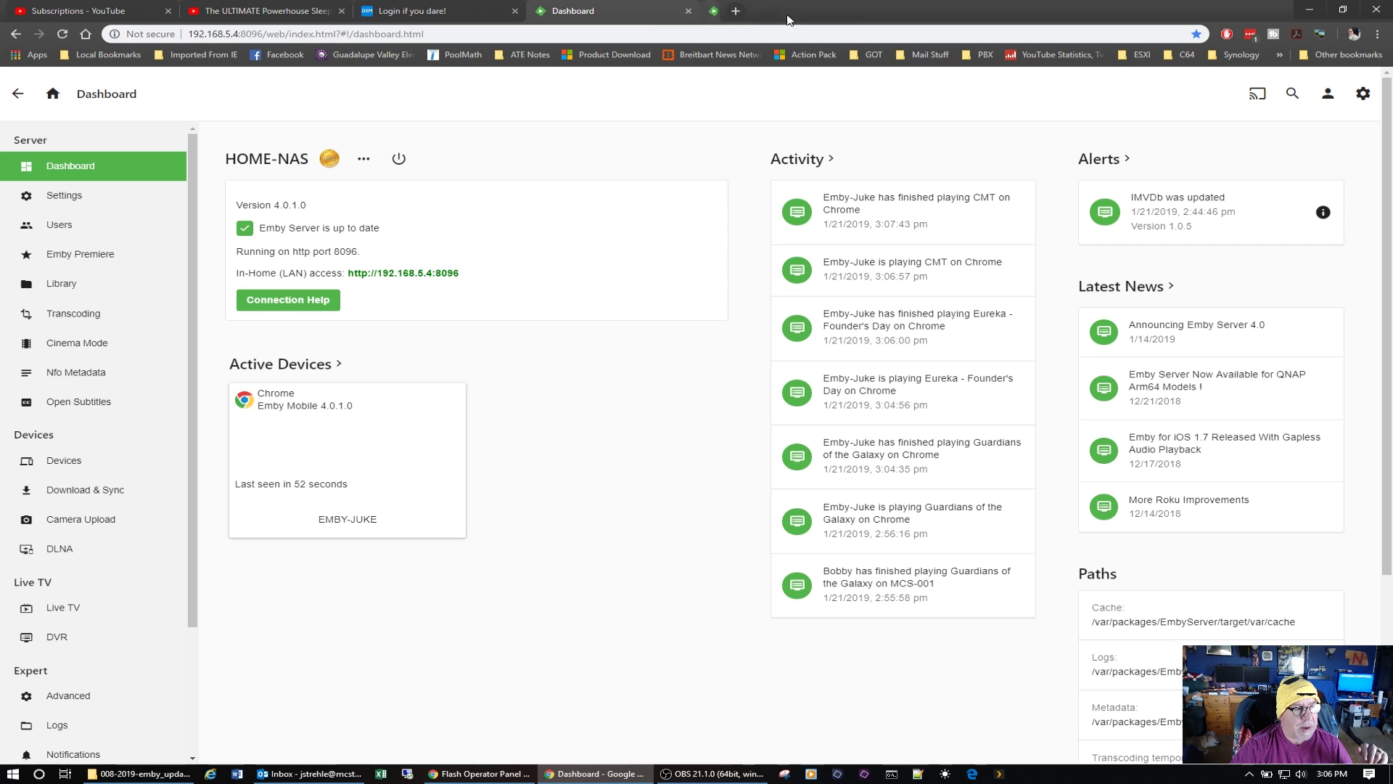
pyautogui.click(50, 207)
pyautogui.click(69, 167)
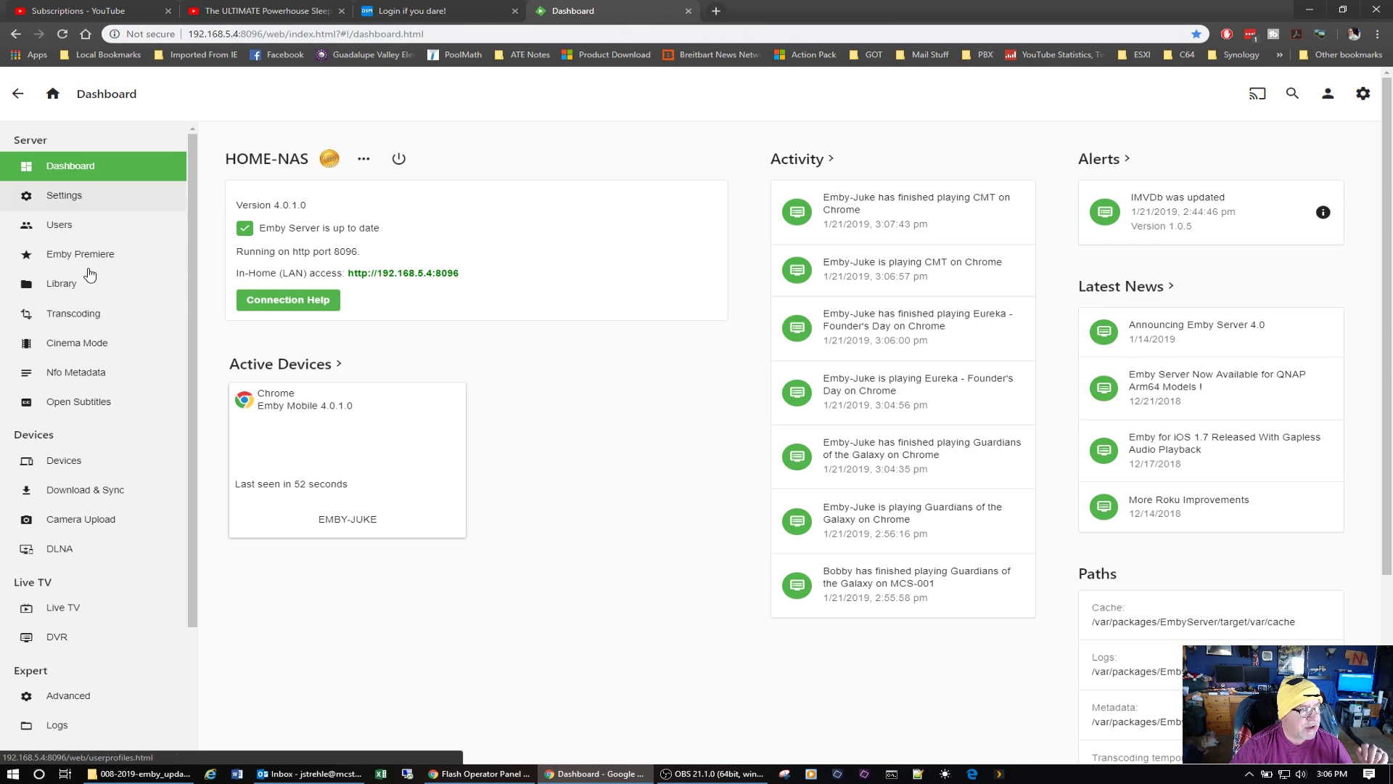
# Step: Look over the server's Transcoding and Cinema Mode settings and its list of connected devices
pyautogui.click(91, 316)
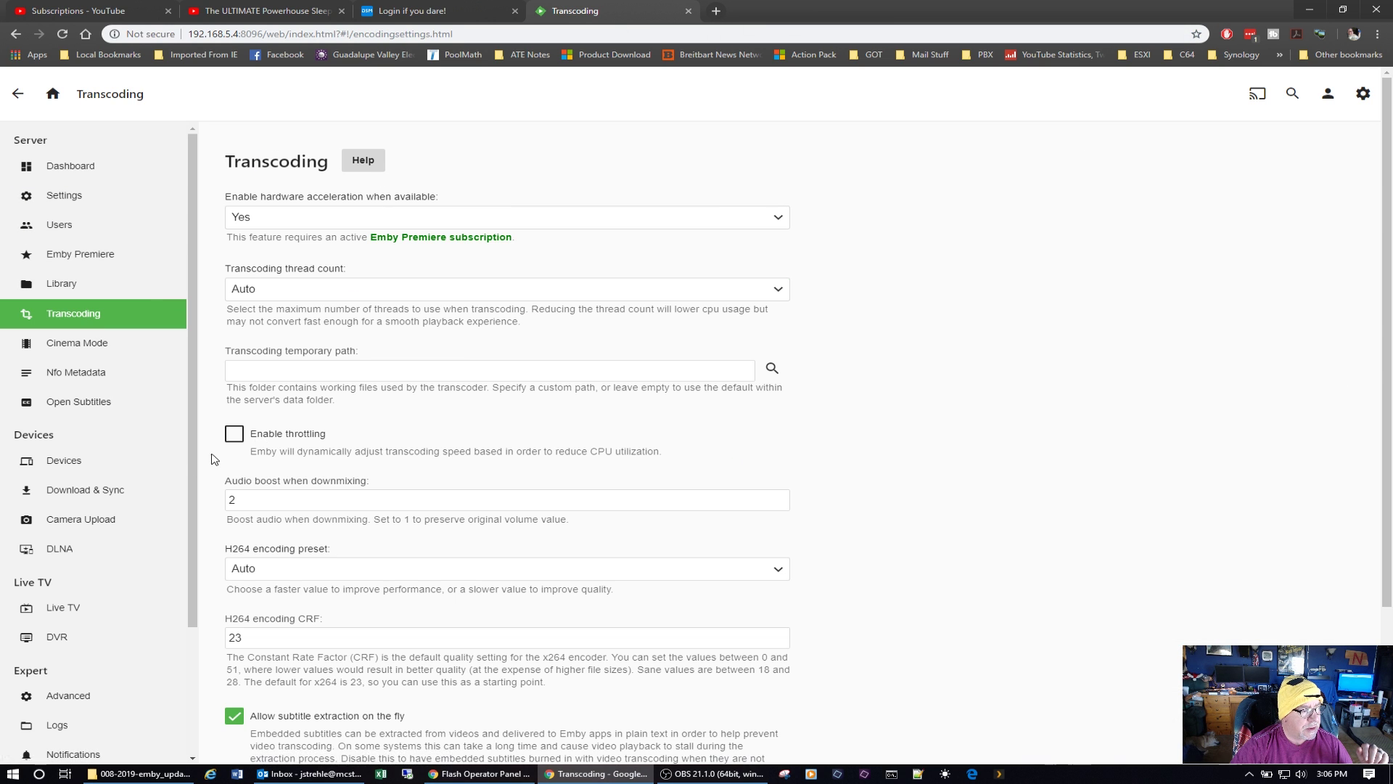
pyautogui.click(96, 344)
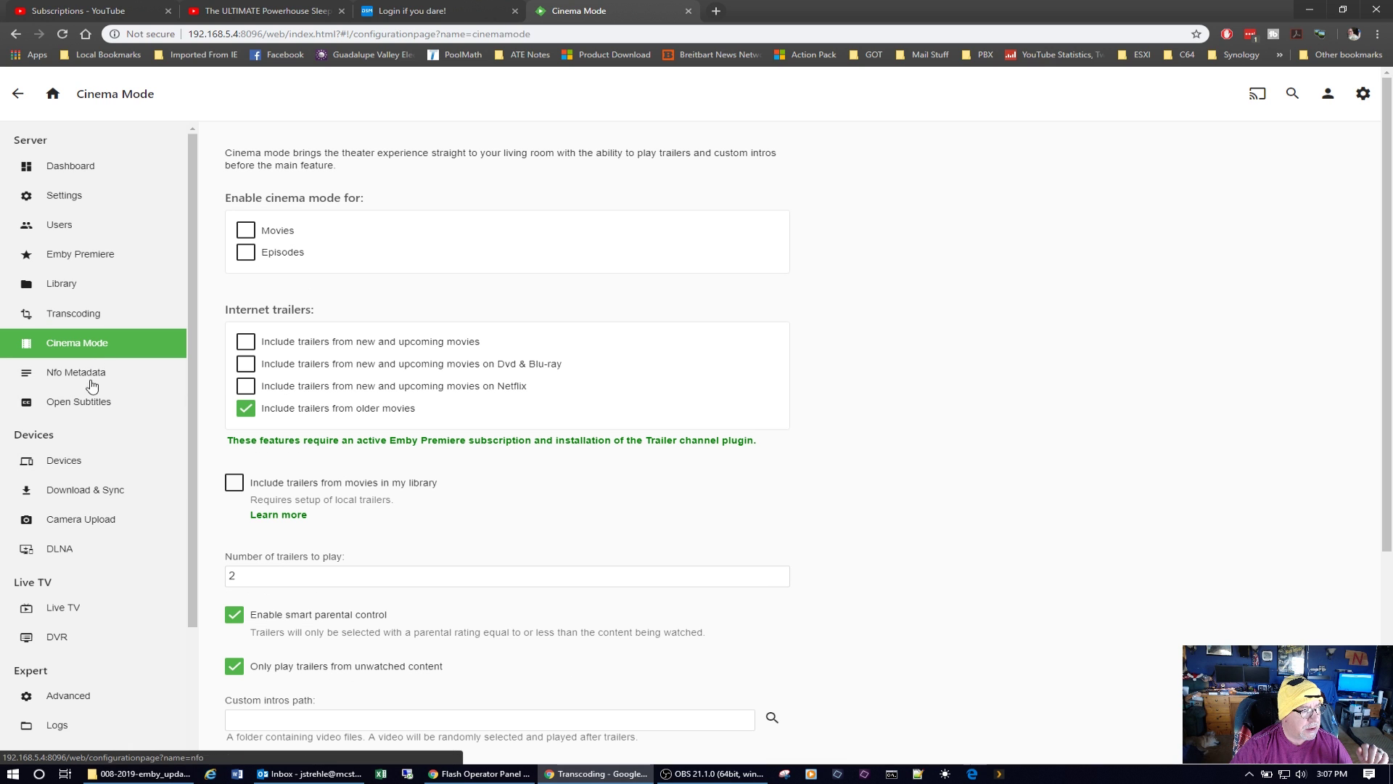
pyautogui.click(92, 470)
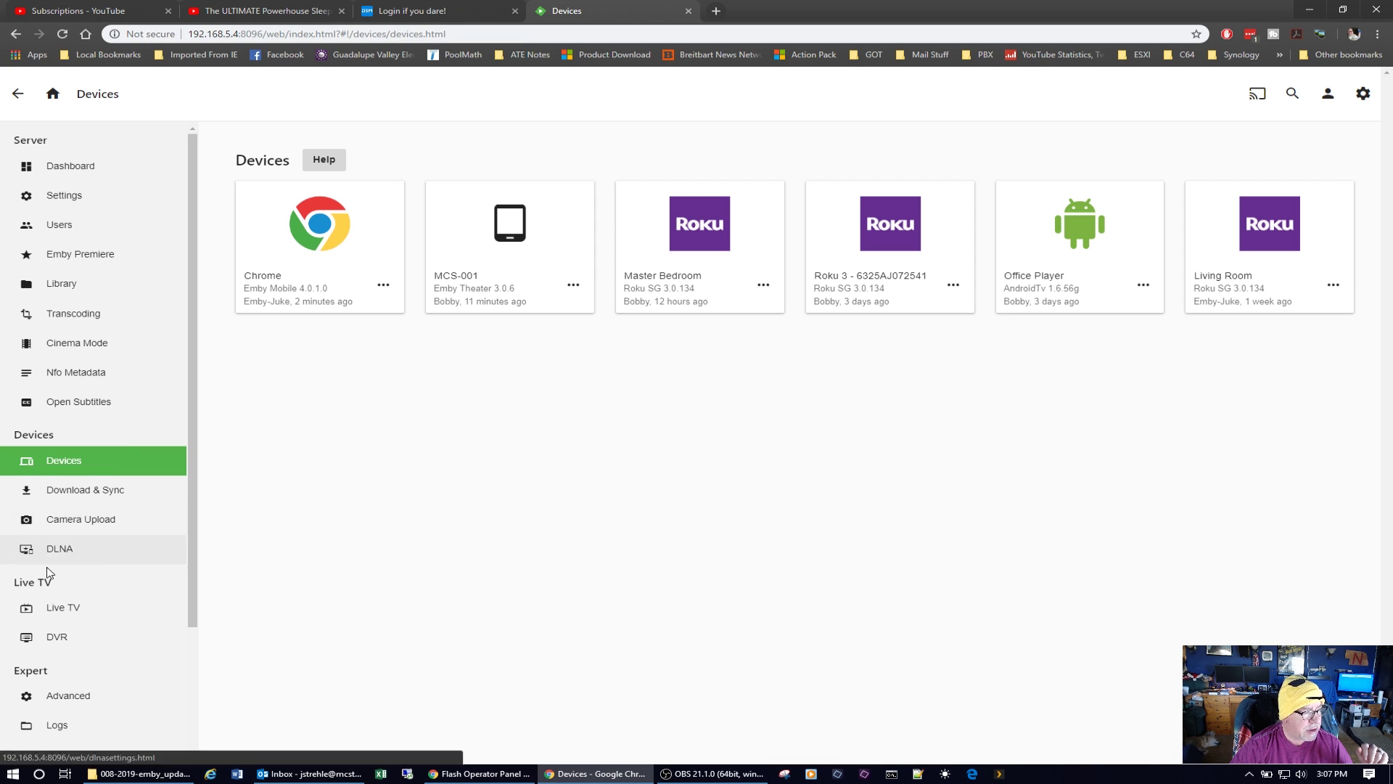
# Step: Review the Live TV sources and guide data providers and the DVR recording settings, and return to the server dashboard
pyautogui.click(75, 616)
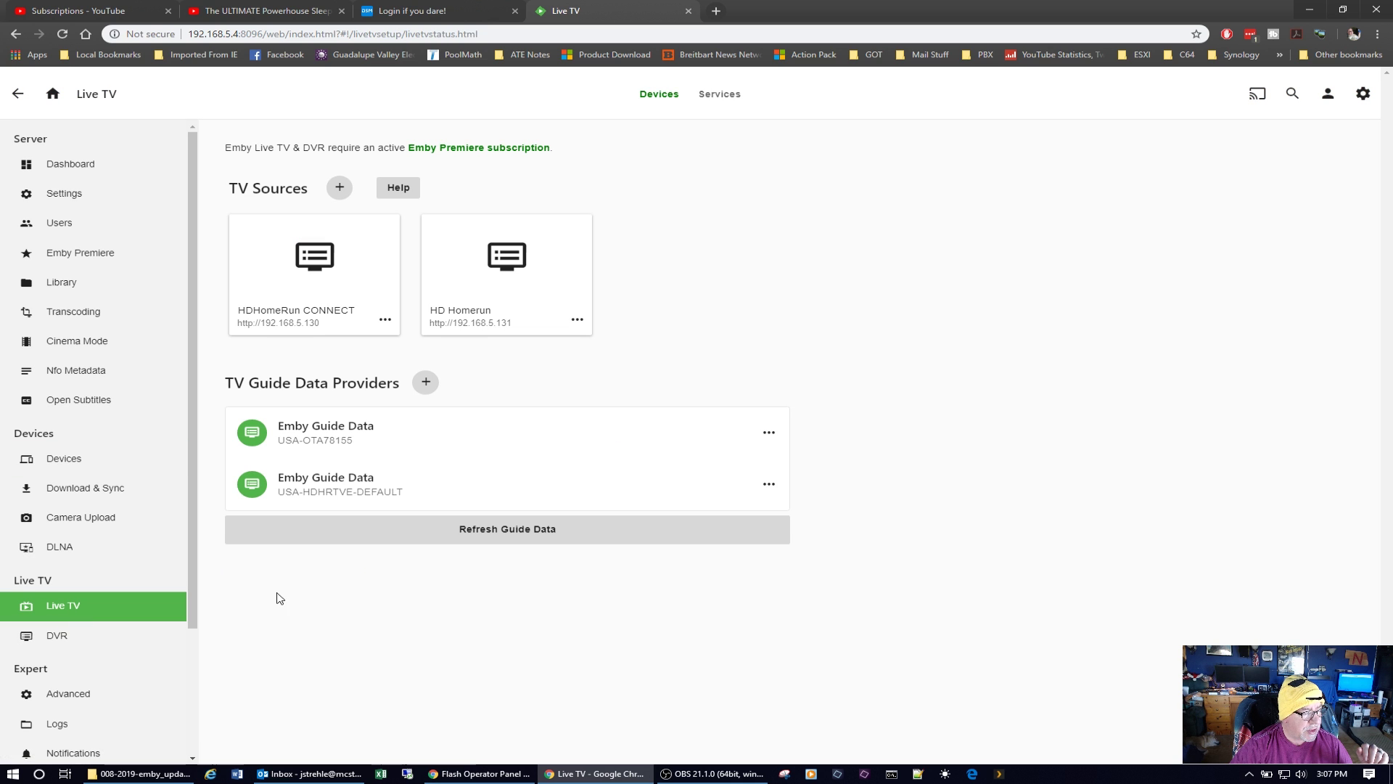
pyautogui.click(75, 637)
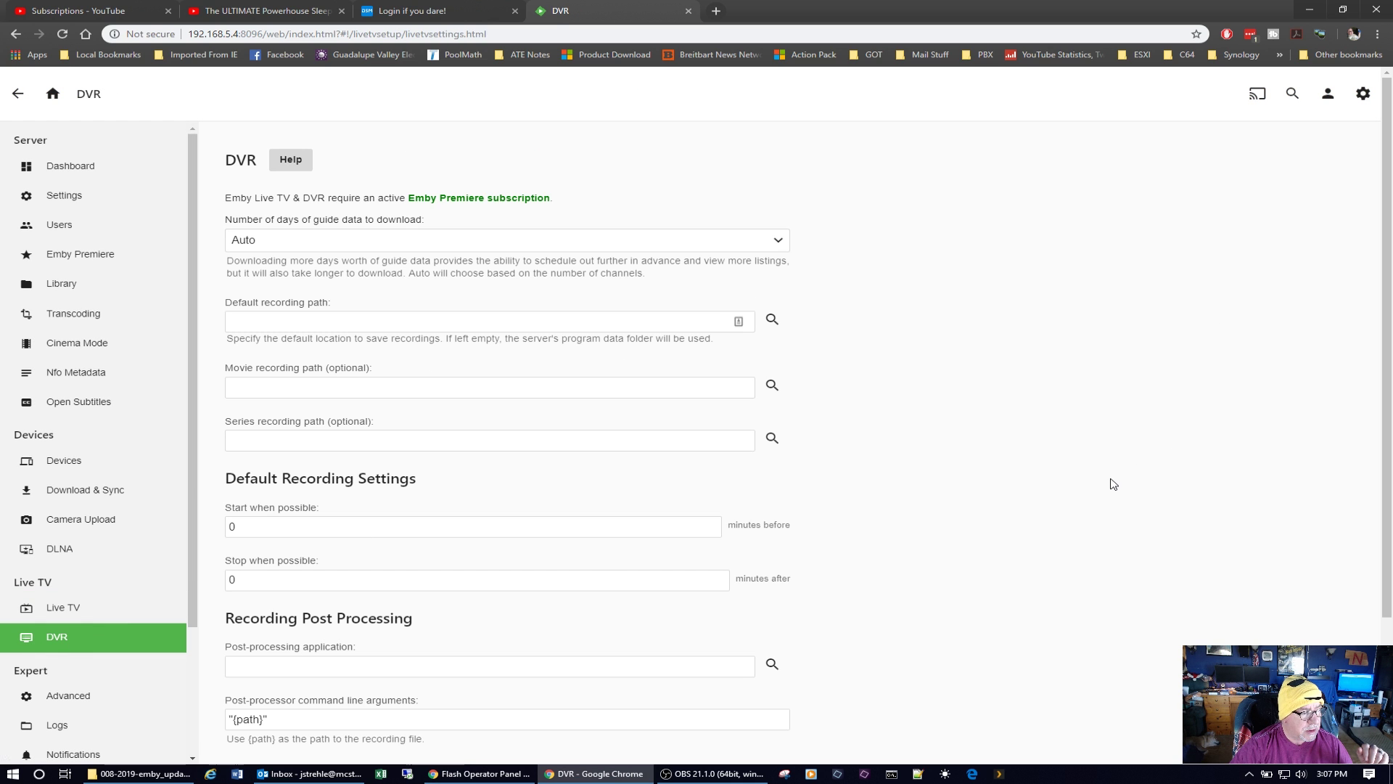
pyautogui.scroll(-3, 1114, 484)
pyautogui.scroll(3, 1114, 482)
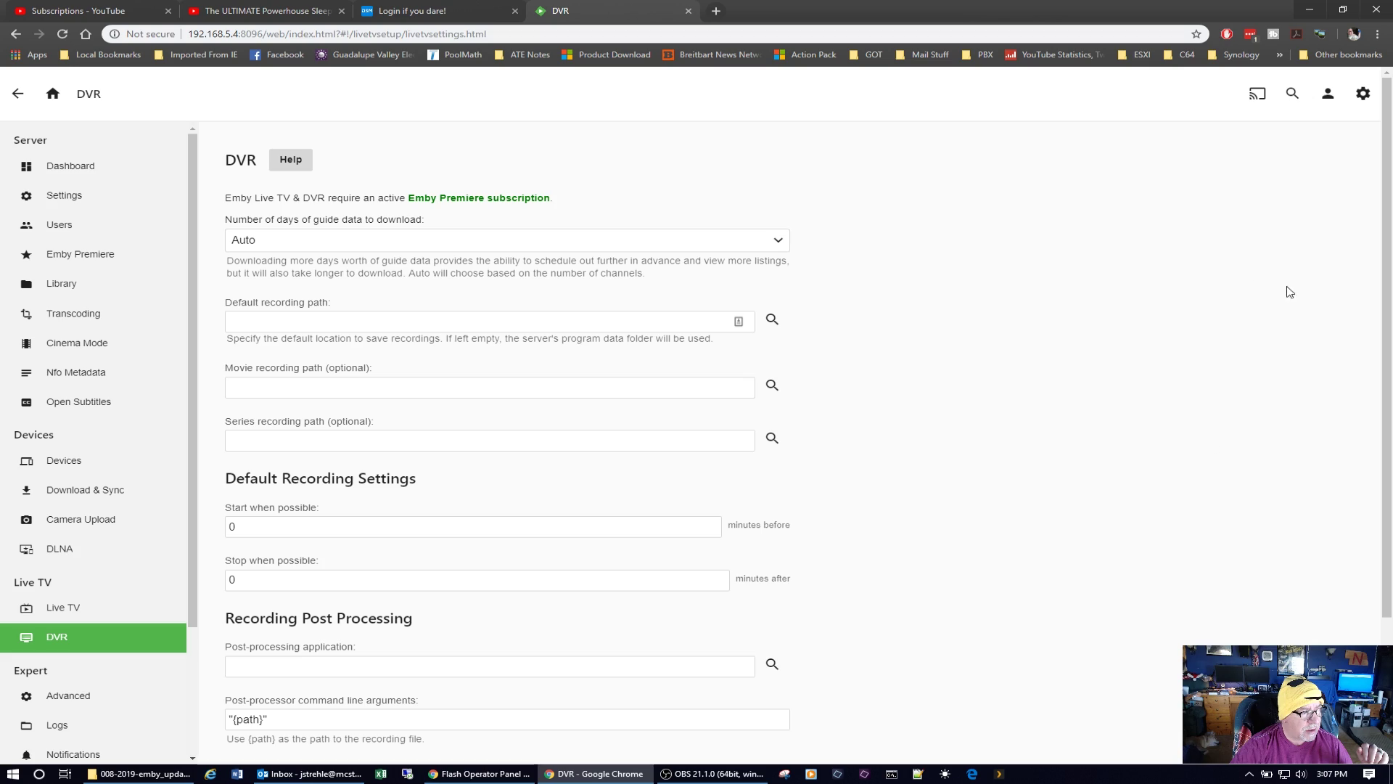
pyautogui.click(87, 173)
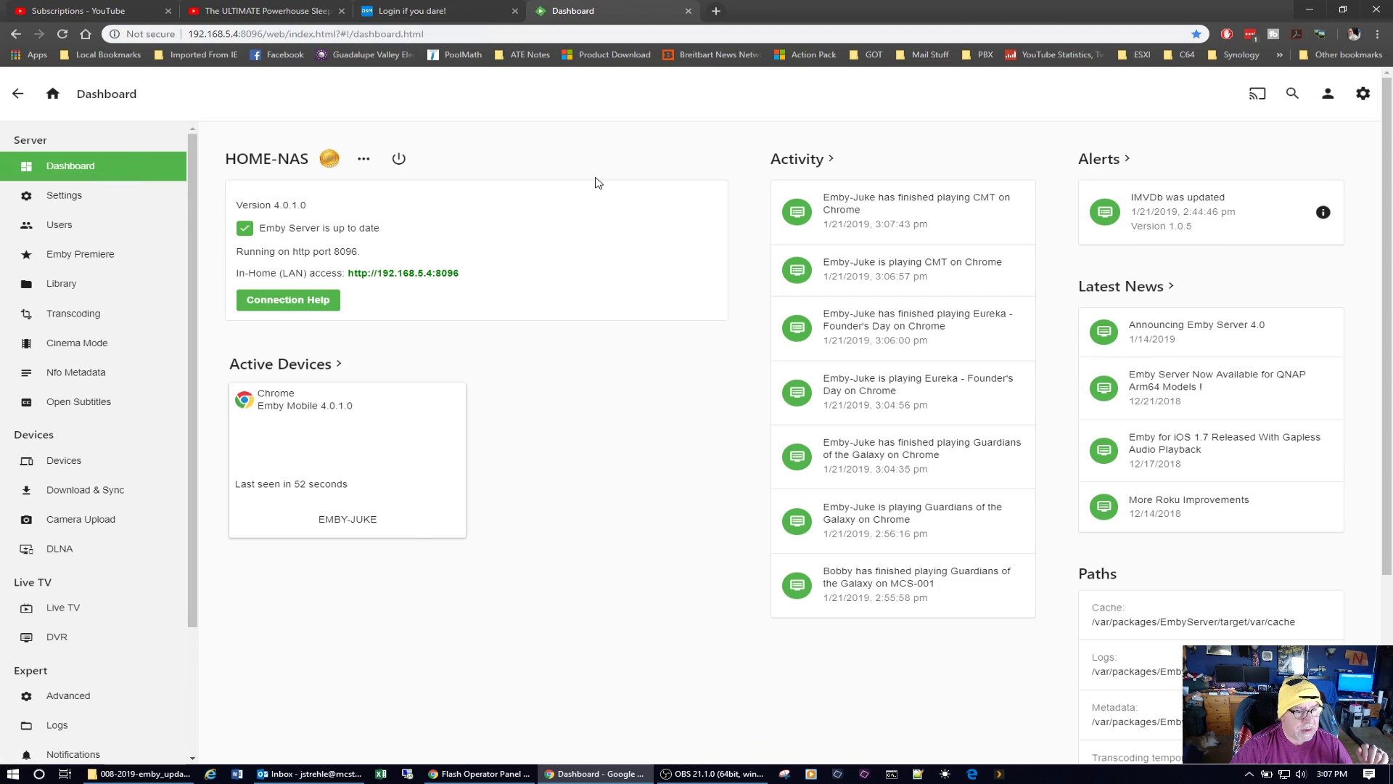